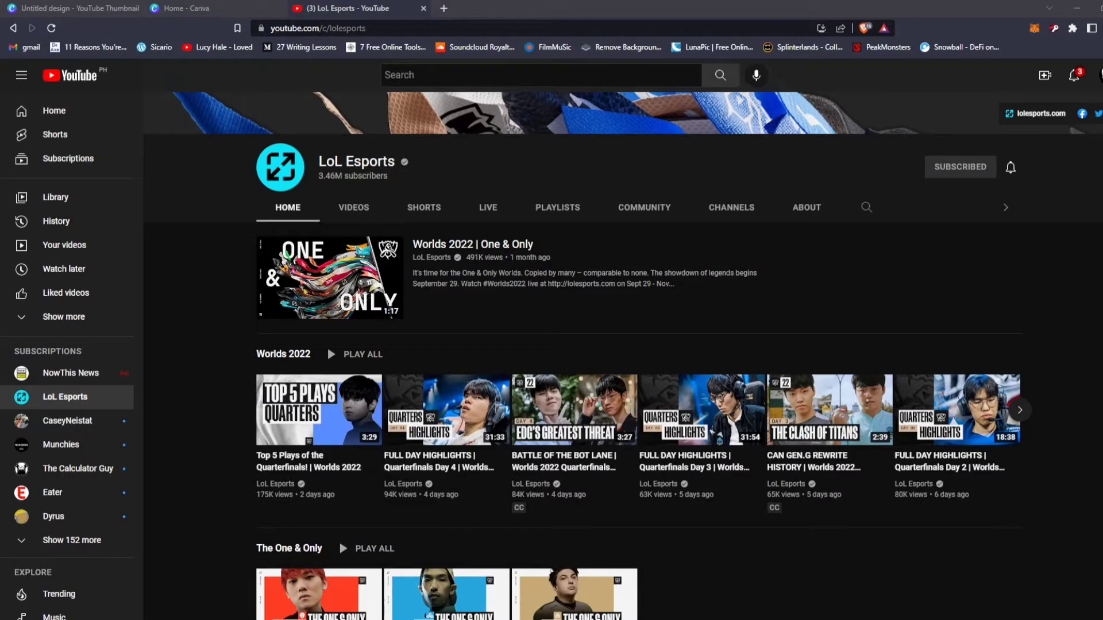
# Step: Browse the LoL Esports channel's home page and examine the style of its video thumbnails across the playlist sections
pyautogui.moveTo(702, 410)
pyautogui.scroll(-1, 798, 337)
pyautogui.scroll(3, 797, 339)
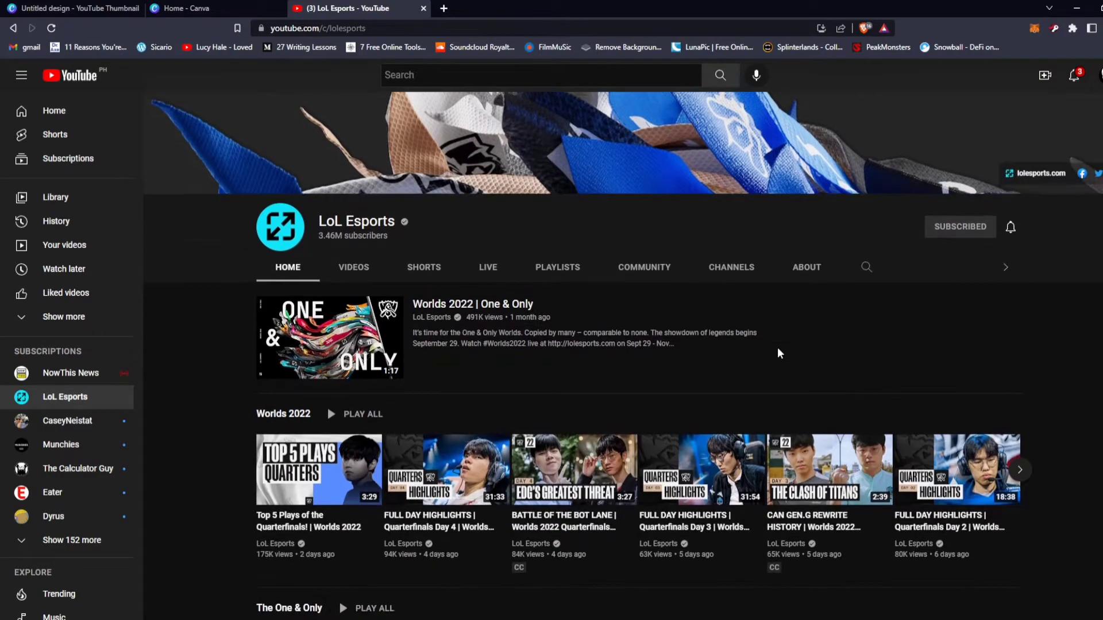
pyautogui.scroll(-5, 778, 348)
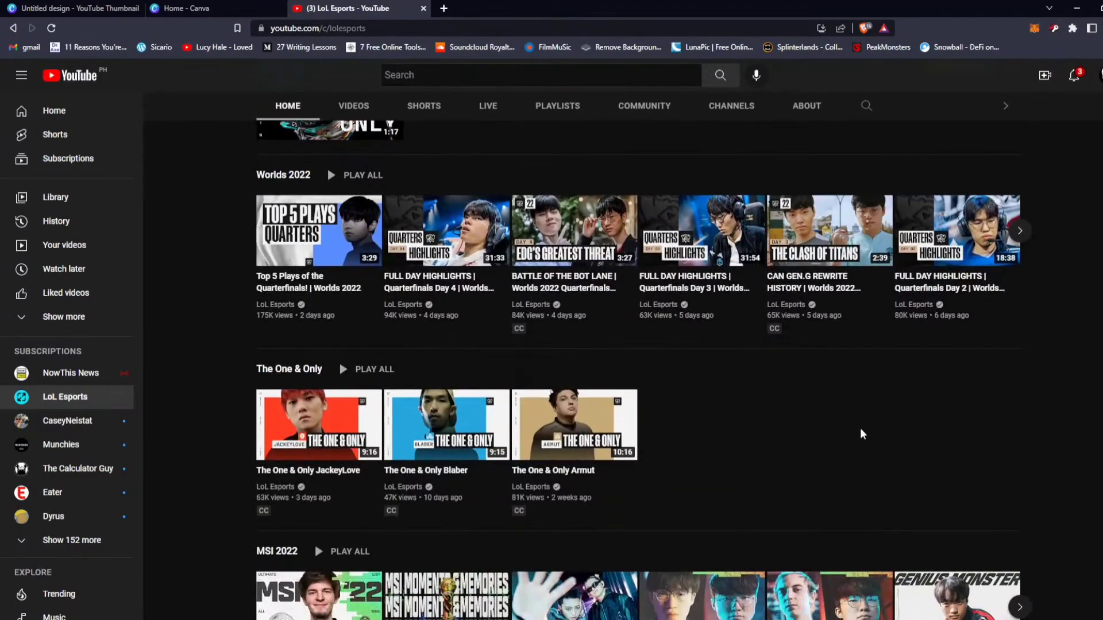
pyautogui.scroll(-3, 1066, 452)
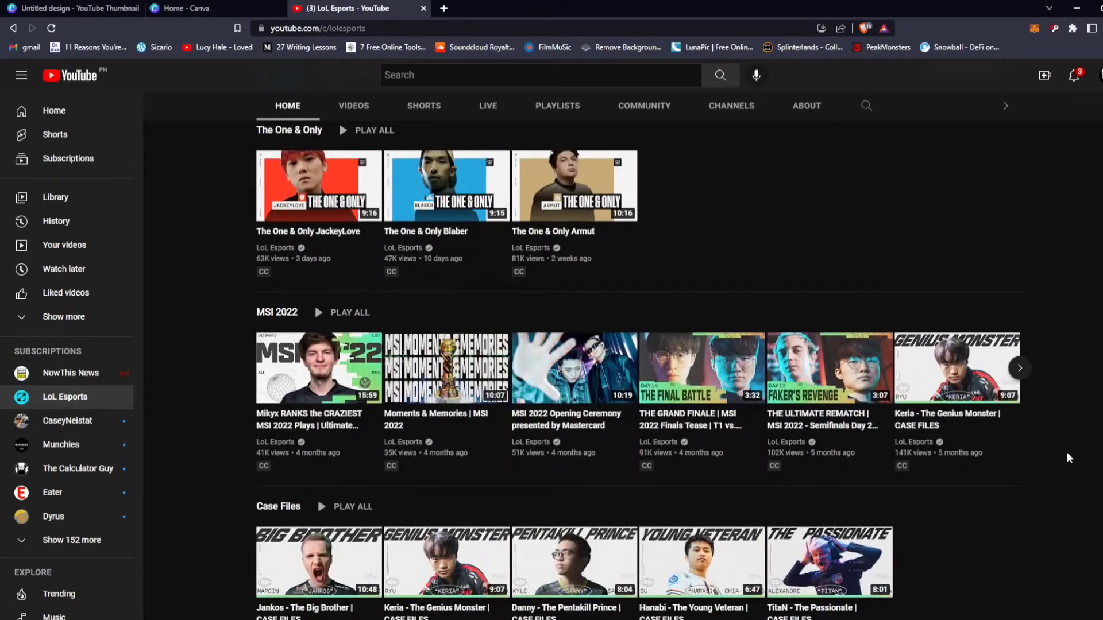
pyautogui.scroll(-3, 1066, 453)
pyautogui.scroll(-3, 1067, 458)
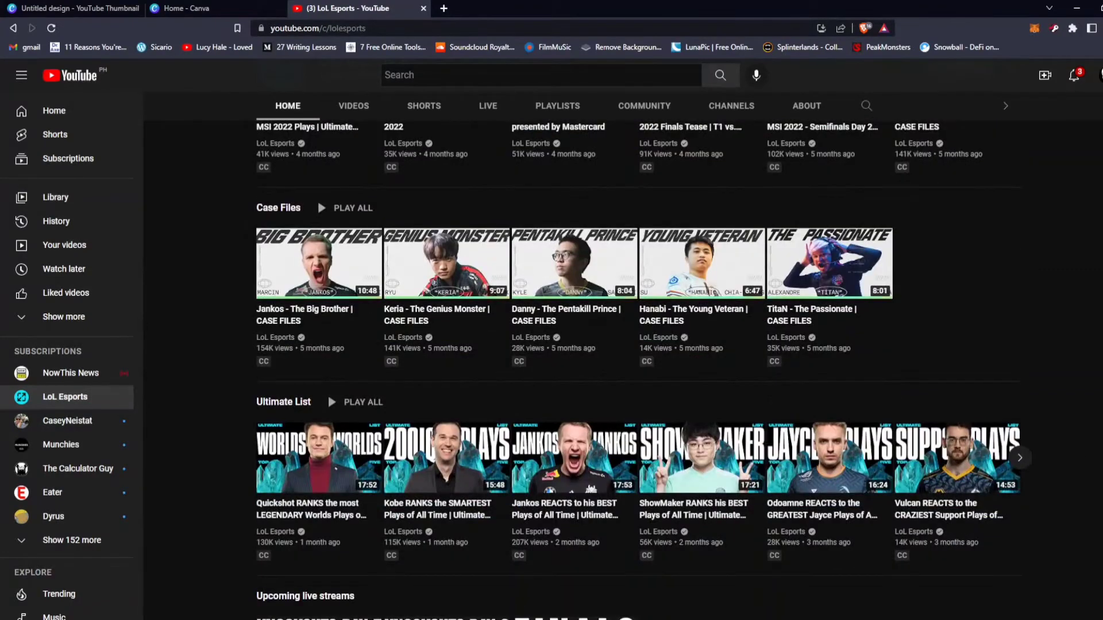
pyautogui.scroll(-7, 637, 367)
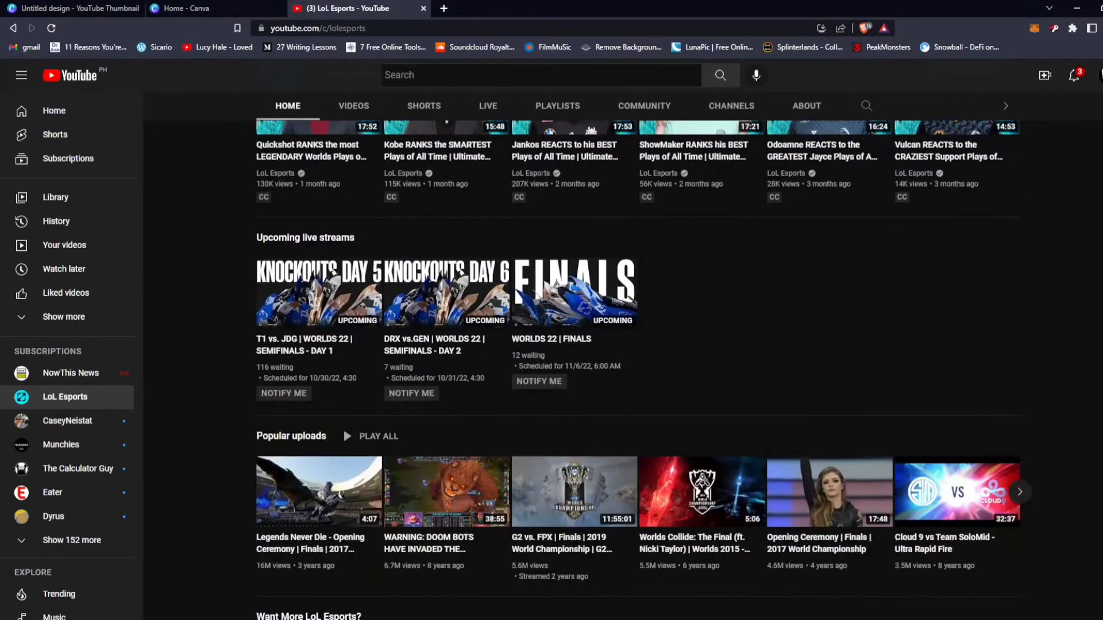
pyautogui.scroll(4, 637, 368)
pyautogui.scroll(2, 445, 435)
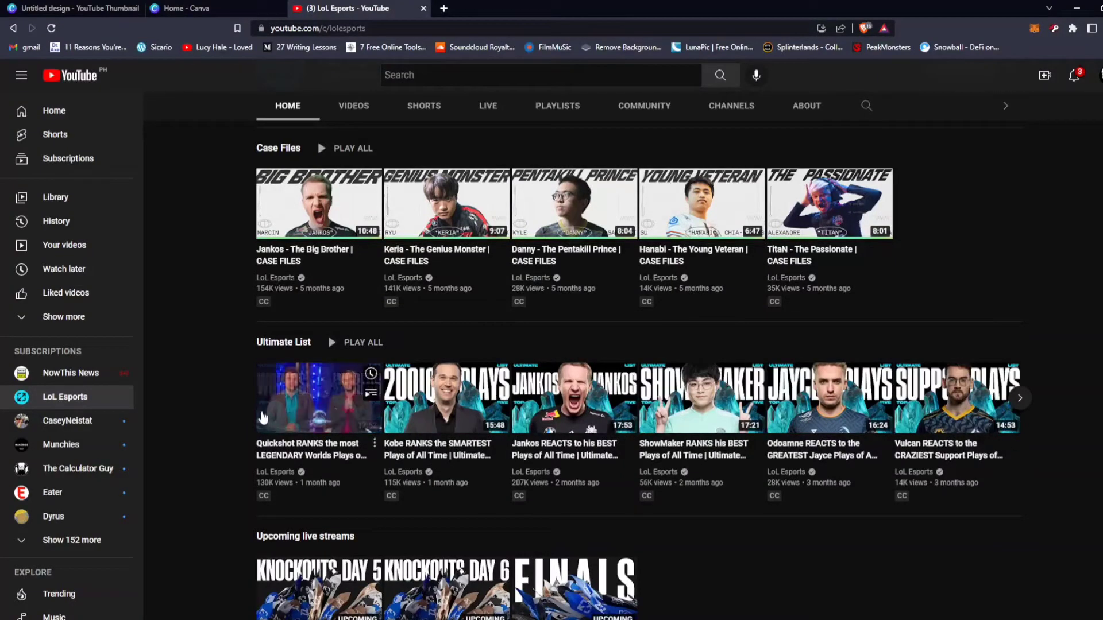
pyautogui.scroll(3, 574, 385)
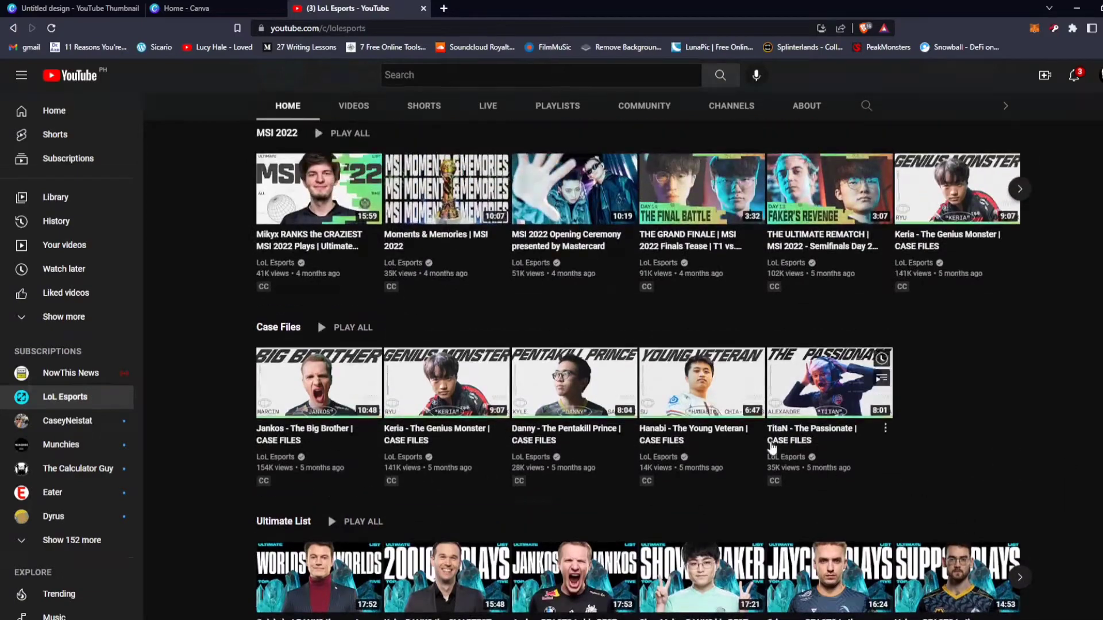
pyautogui.scroll(-2, 574, 459)
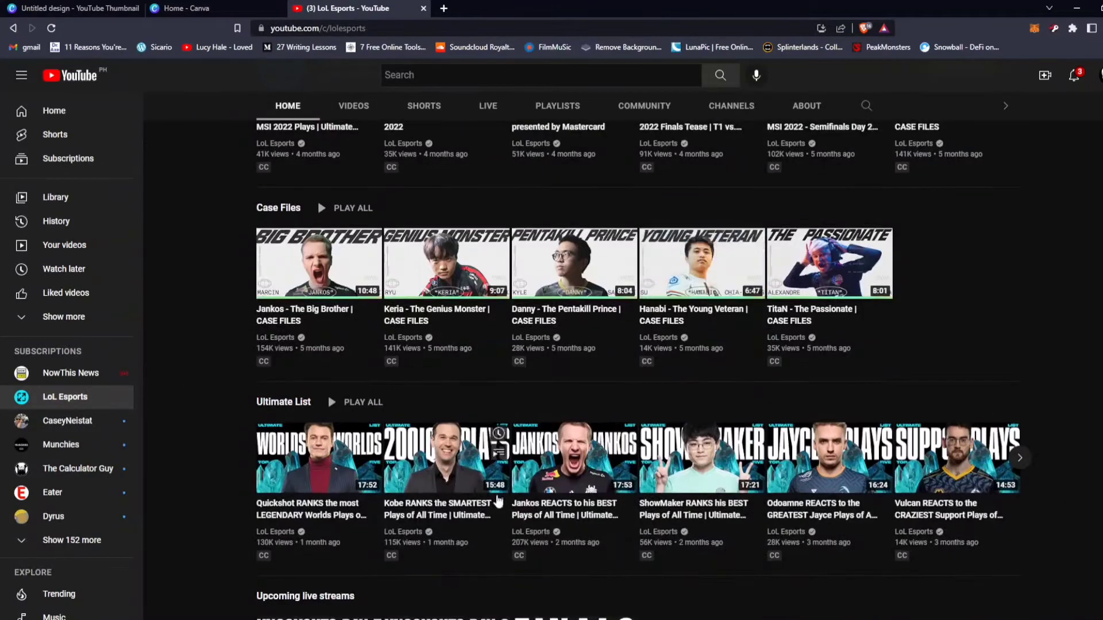
pyautogui.scroll(3, 1087, 439)
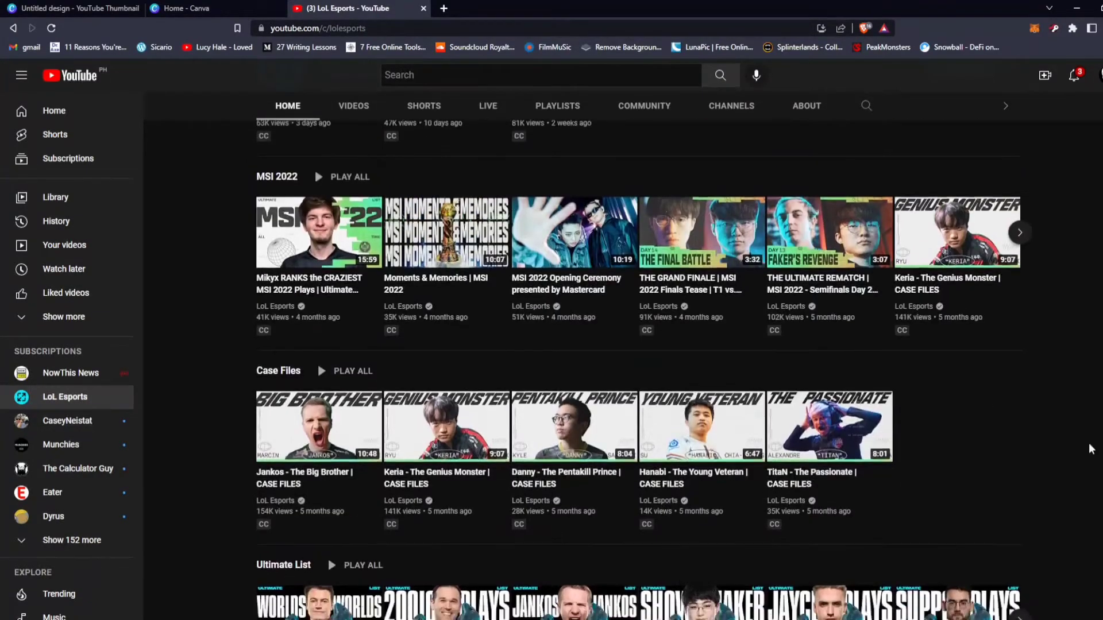
pyautogui.scroll(-3, 1090, 447)
pyautogui.scroll(4, 1090, 448)
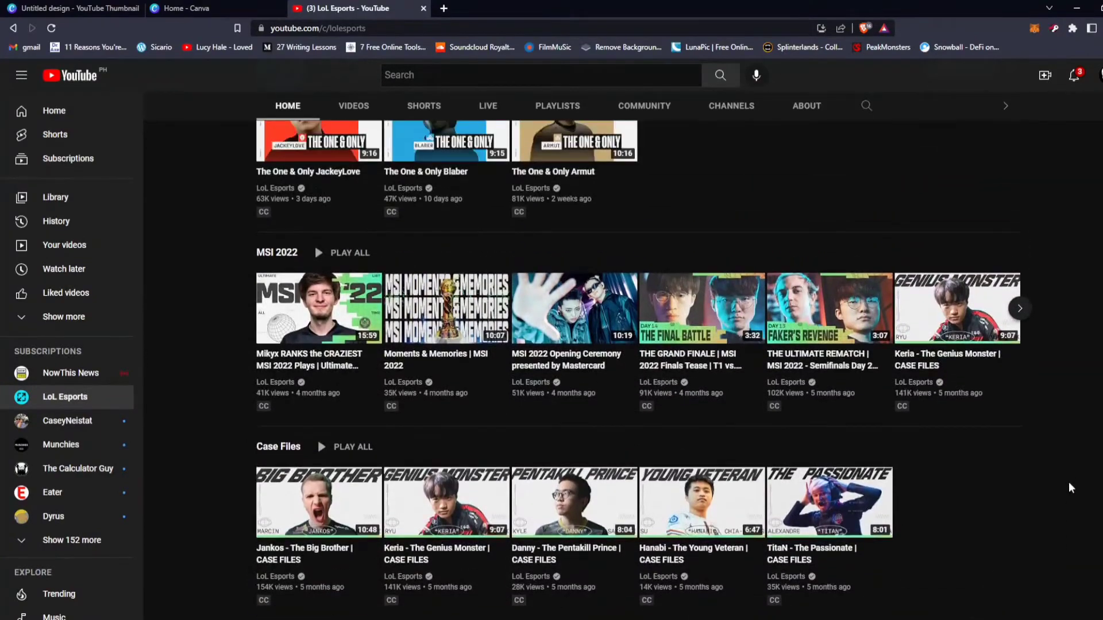
pyautogui.scroll(5, 1040, 508)
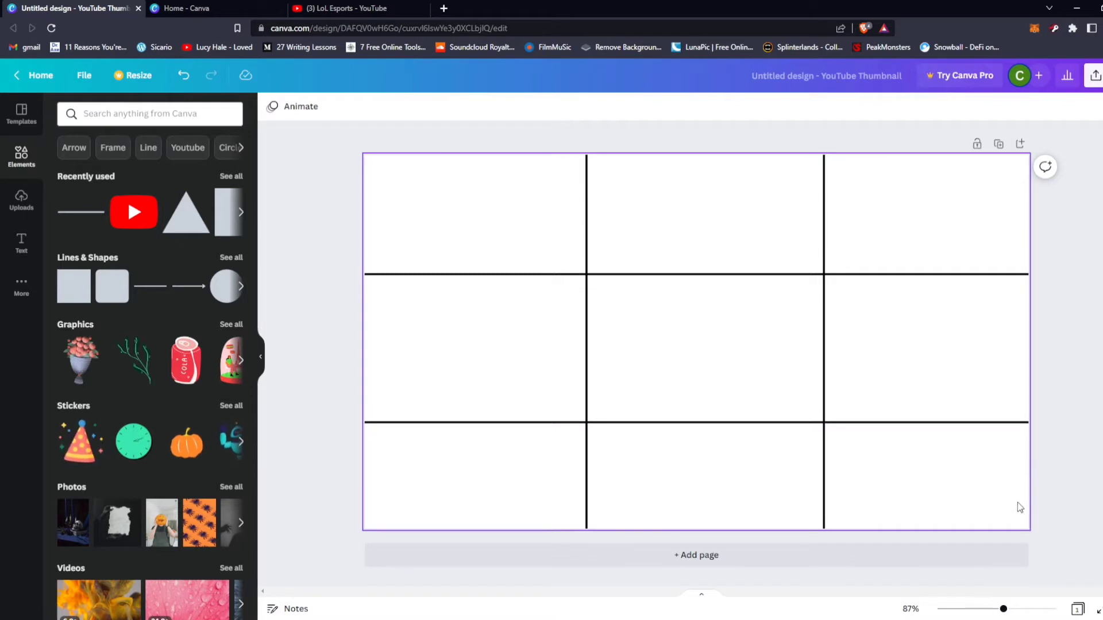
# Step: Select the horizontal and vertical rule-of-thirds grid lines in the existing Canva thumbnail design
pyautogui.moveTo(1046, 494); pyautogui.dragTo(634, 382)
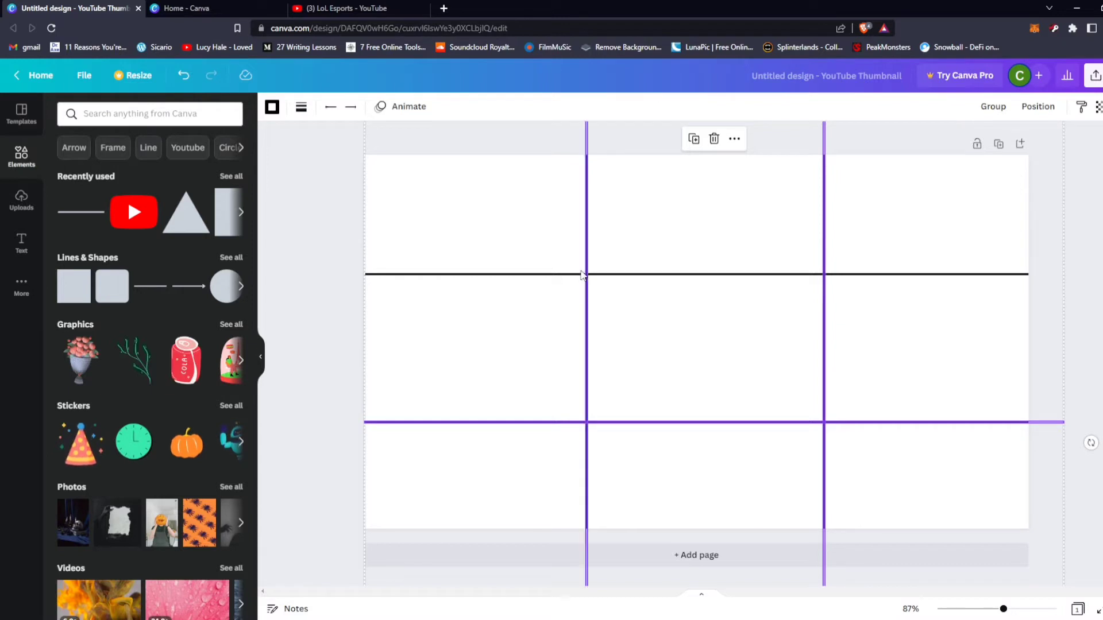
pyautogui.keyDown('shift'); pyautogui.click(861, 274); pyautogui.keyUp('shift')
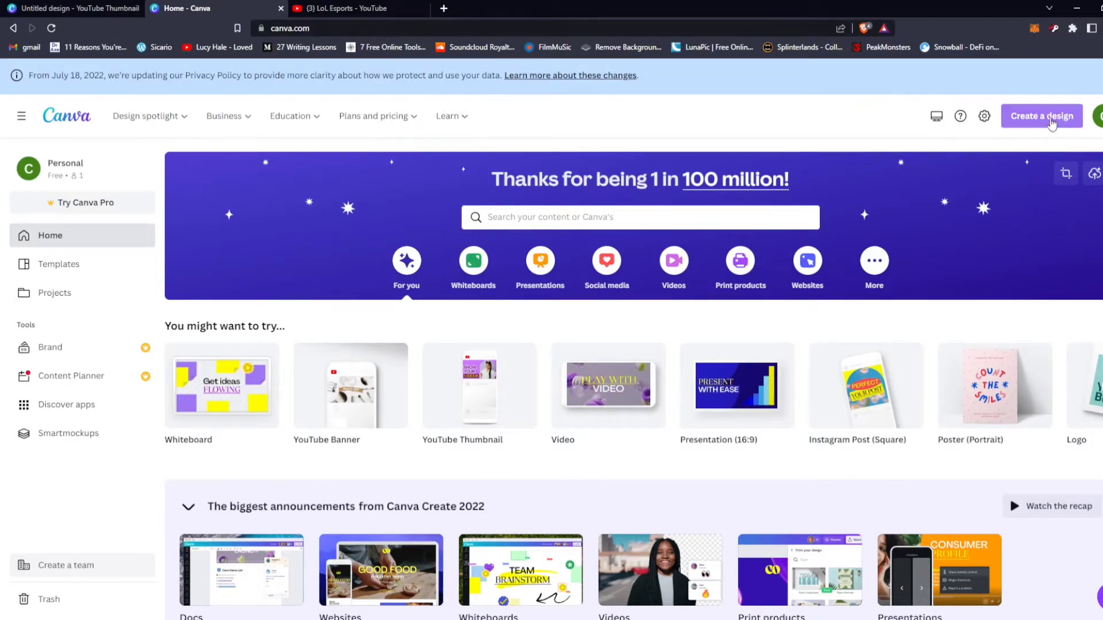
# Step: Search Canva's design types for "Youtube thumbnail" and create a blank 1280 × 720 px YouTube Thumbnail design
pyautogui.click(1041, 115)
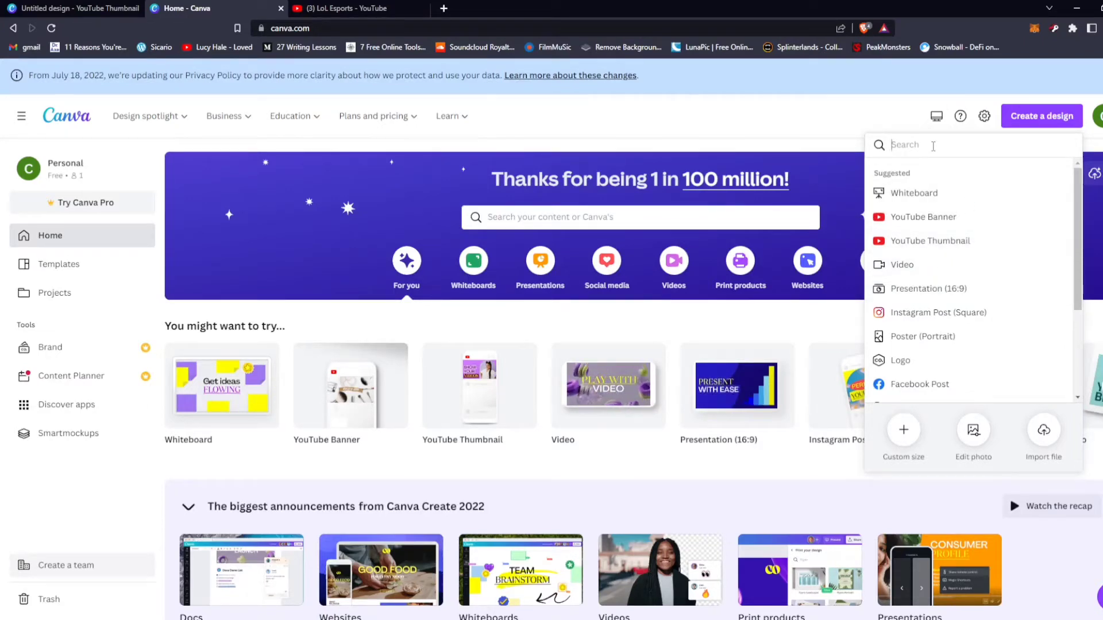
pyautogui.write('Y')
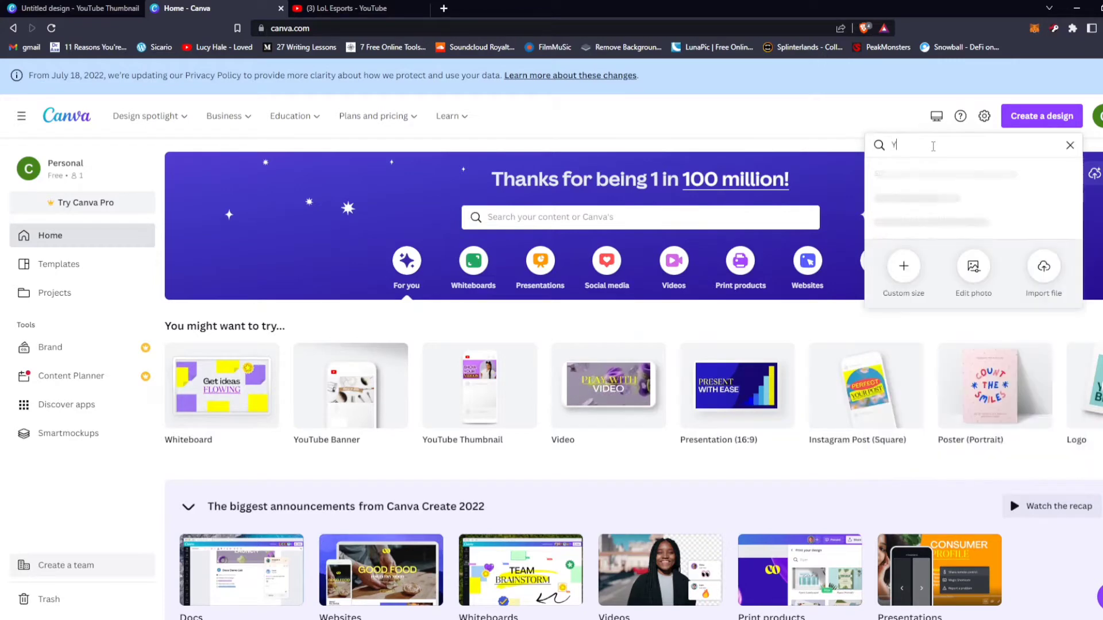
pyautogui.write('outube thumbnai')
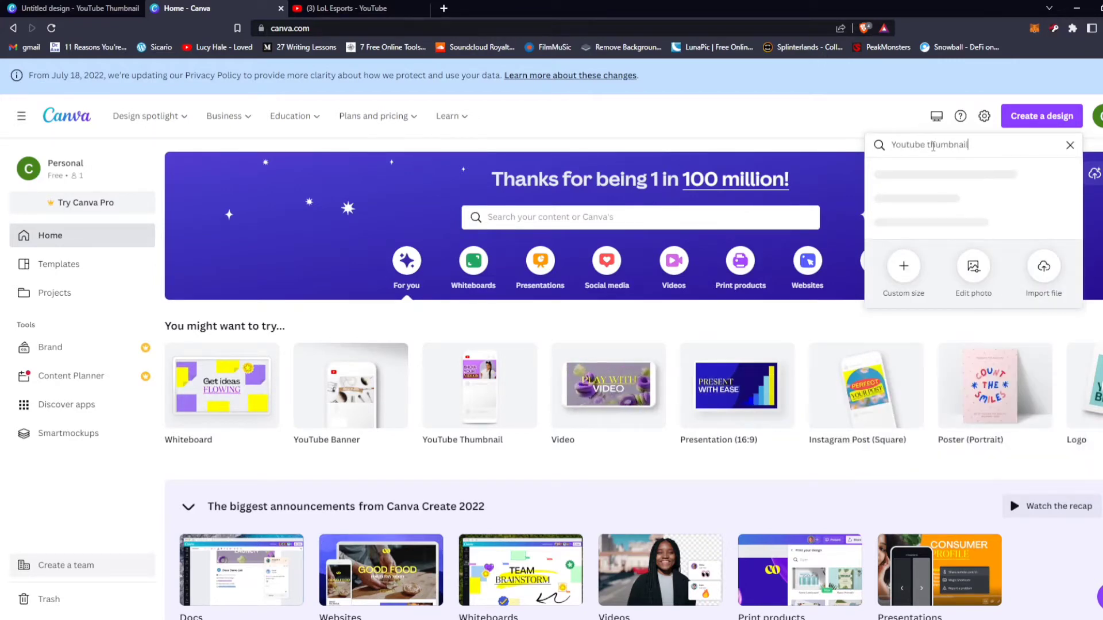
pyautogui.write('l')
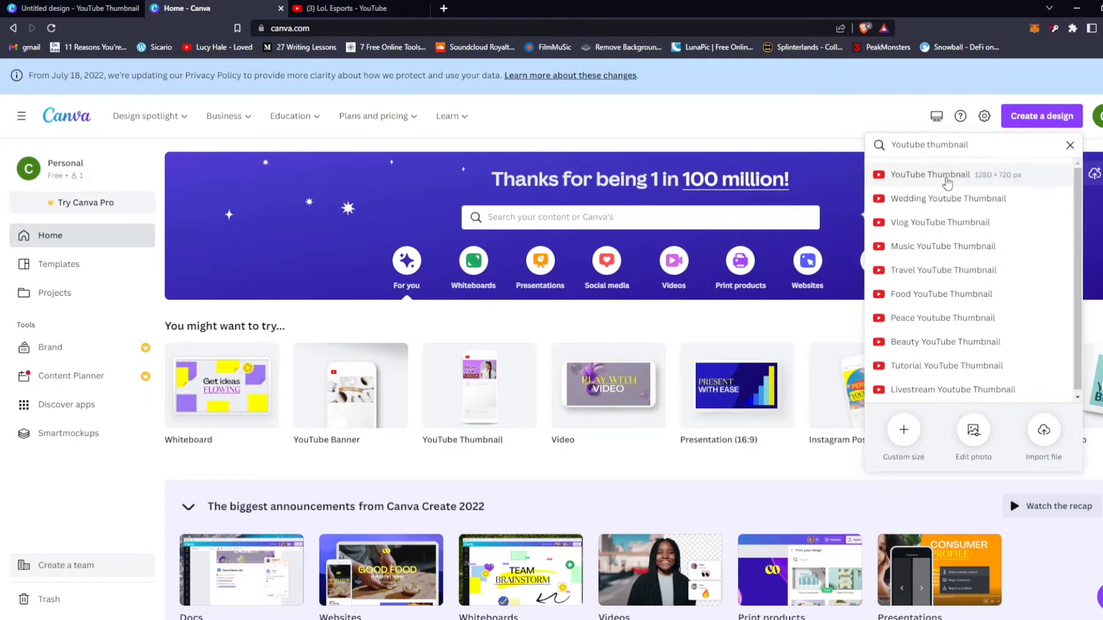
pyautogui.click(947, 177)
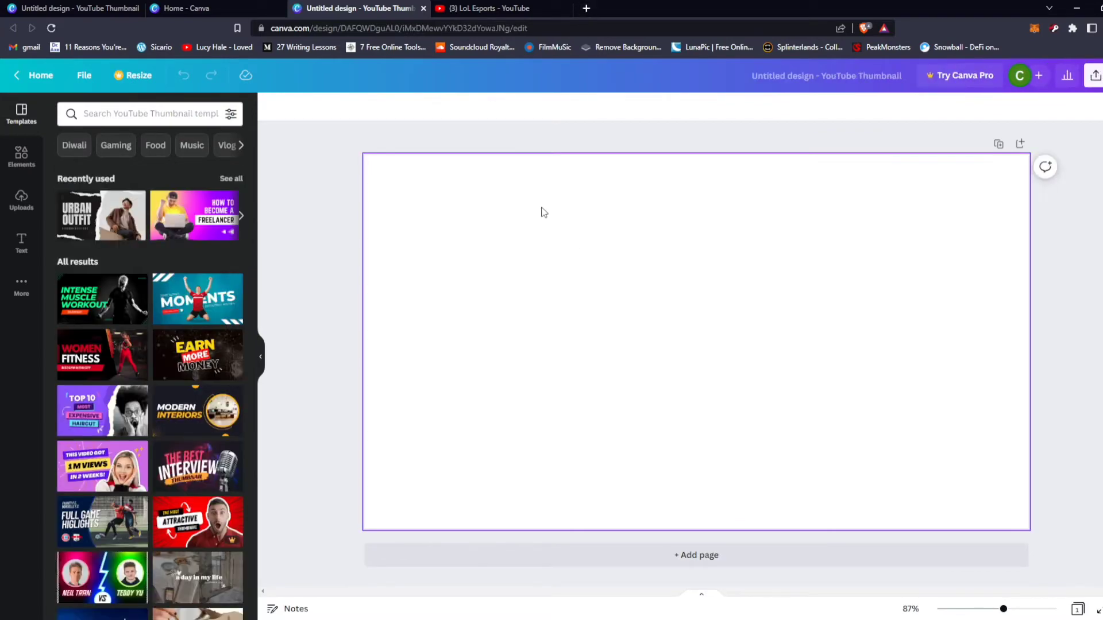
pyautogui.scroll(-3, 149, 344)
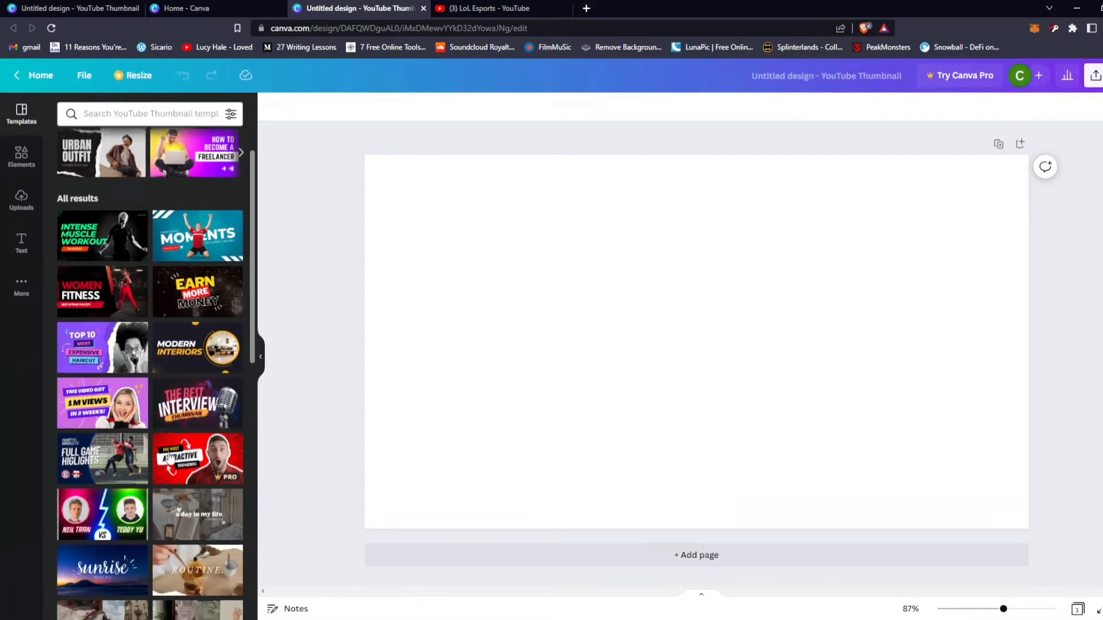
pyautogui.scroll(3, 149, 345)
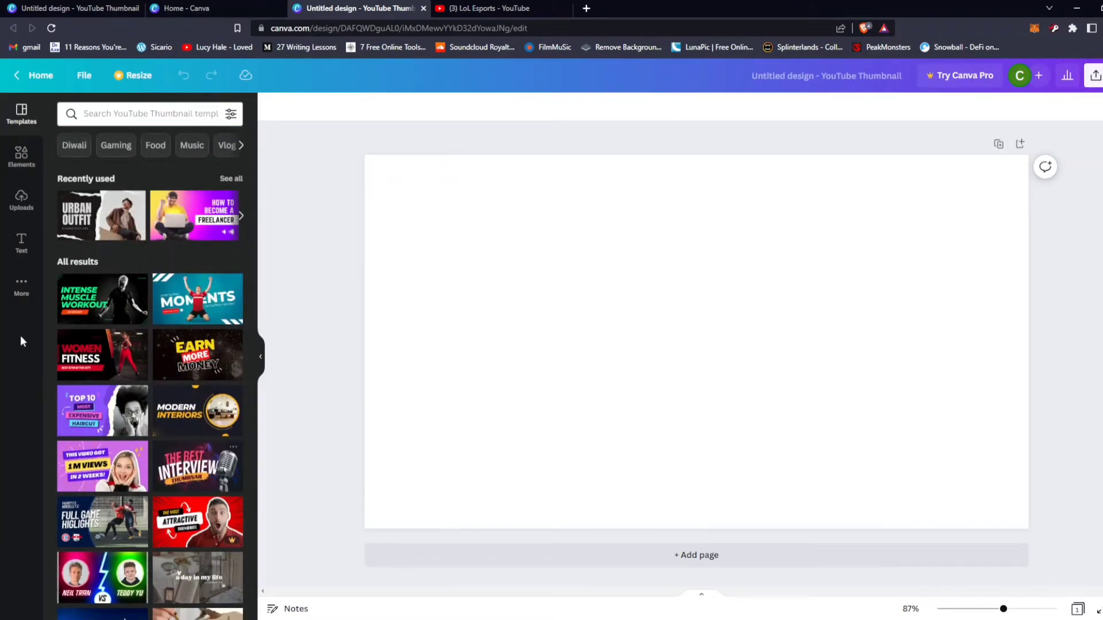
pyautogui.click(21, 244)
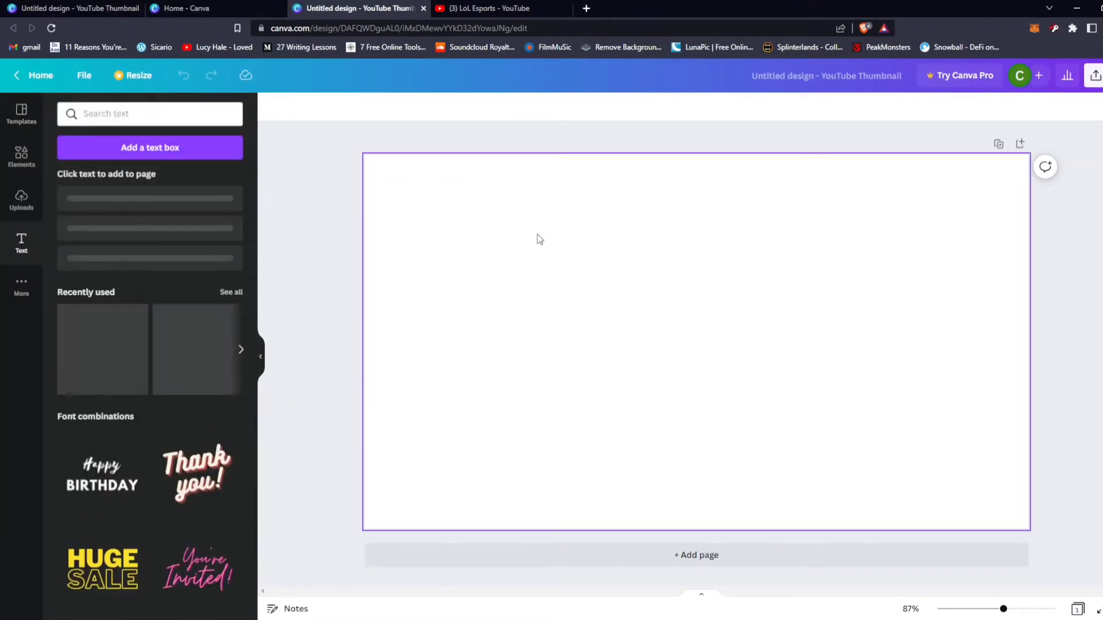
# Step: Open remove.bg in a new browser tab, remove the background of the peace-sign selfie and download the preview-size image
pyautogui.click(587, 9)
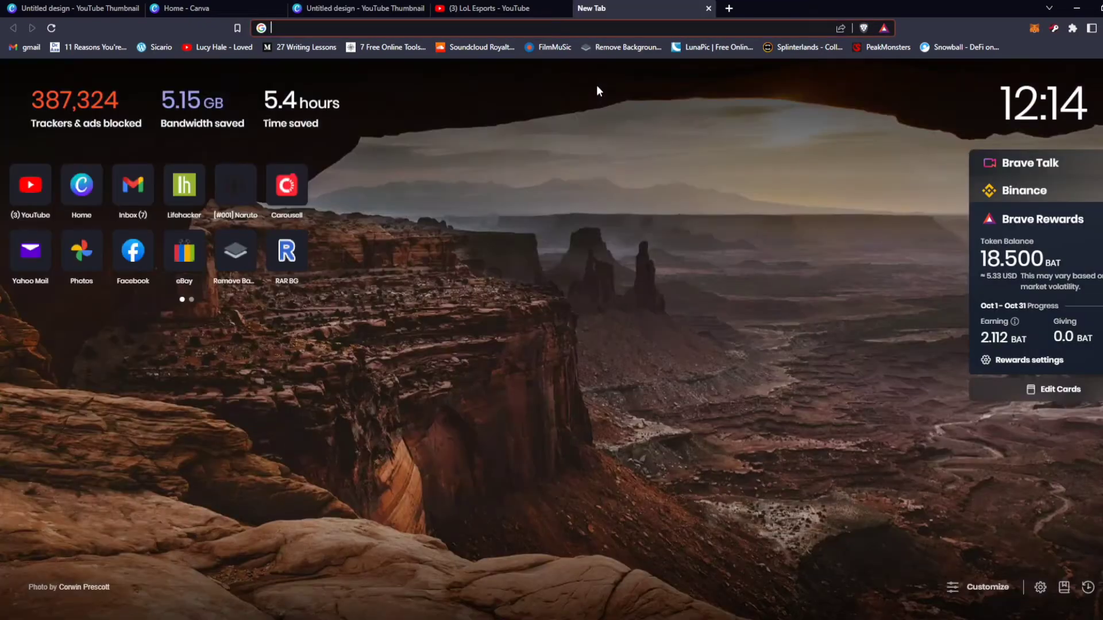
pyautogui.write('re')
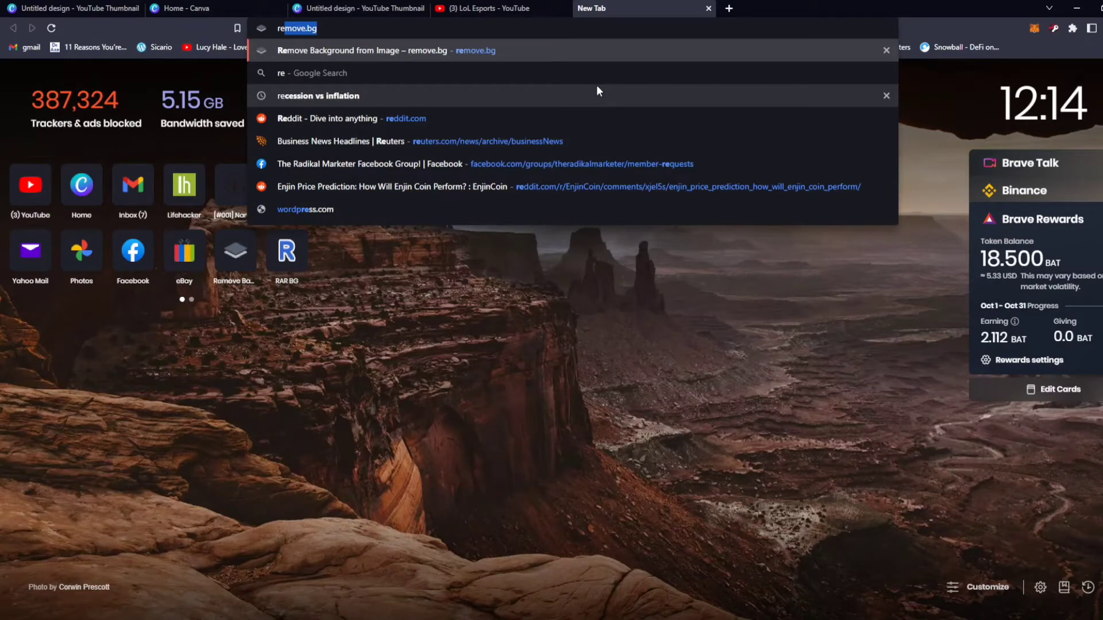
pyautogui.press('Return')
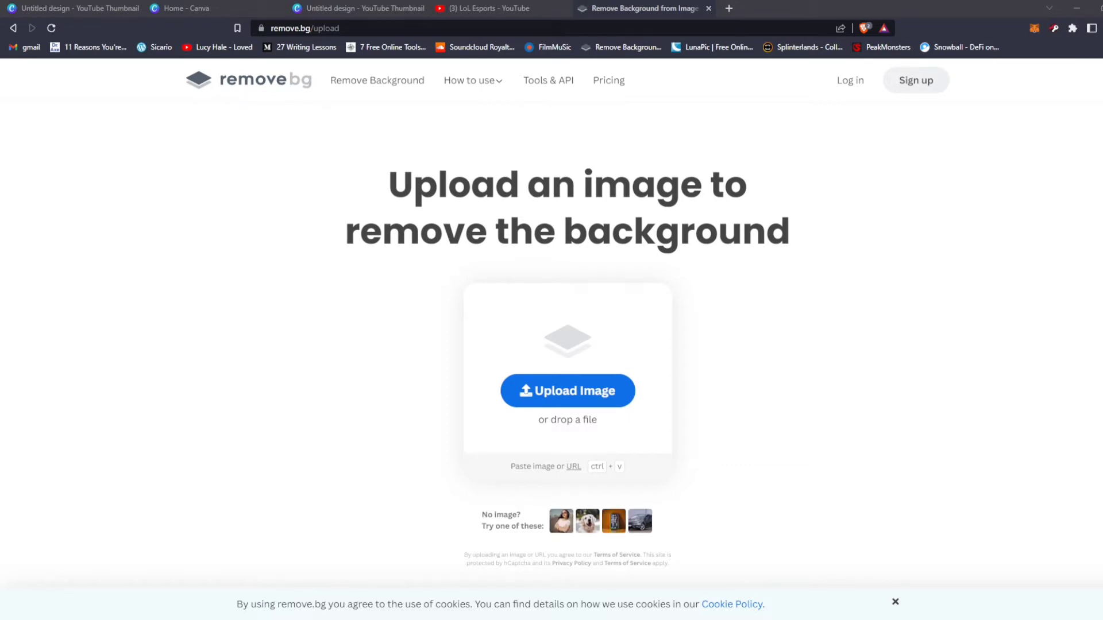
pyautogui.doubleClick(660, 309)
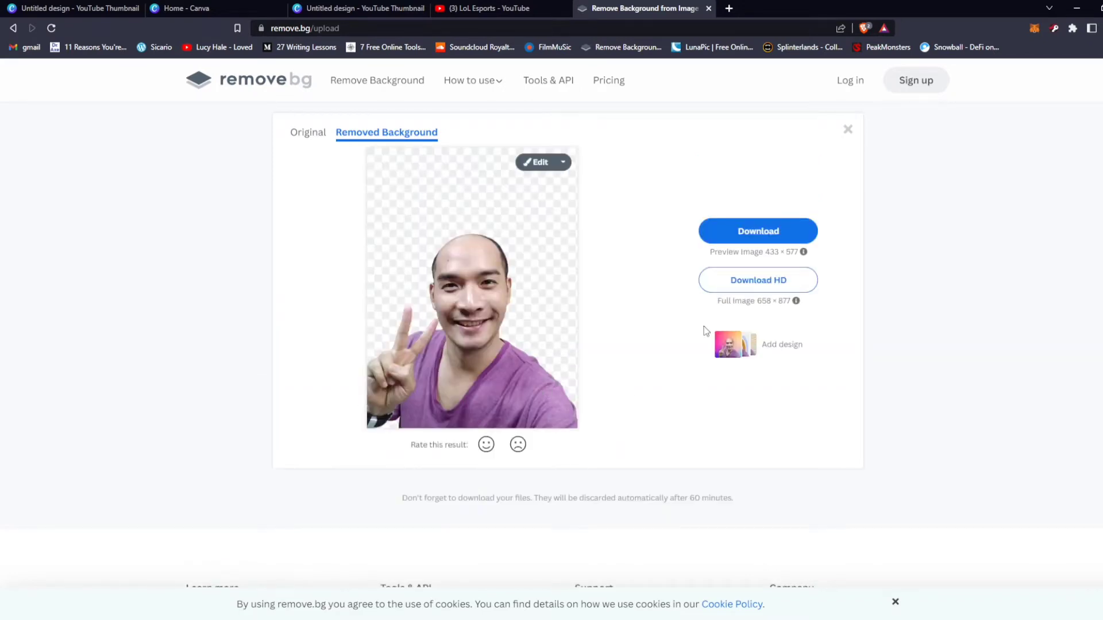
pyautogui.click(764, 235)
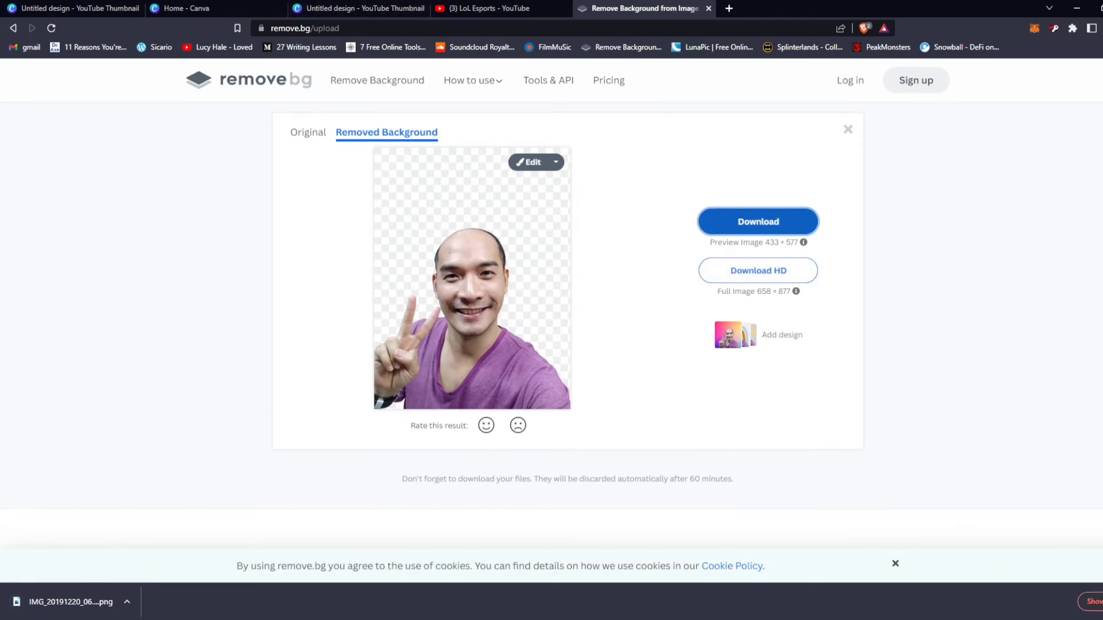
# Step: Switch back to the blank Canva thumbnail and add the downloaded selfie cutout to the canvas
pyautogui.click(350, 10)
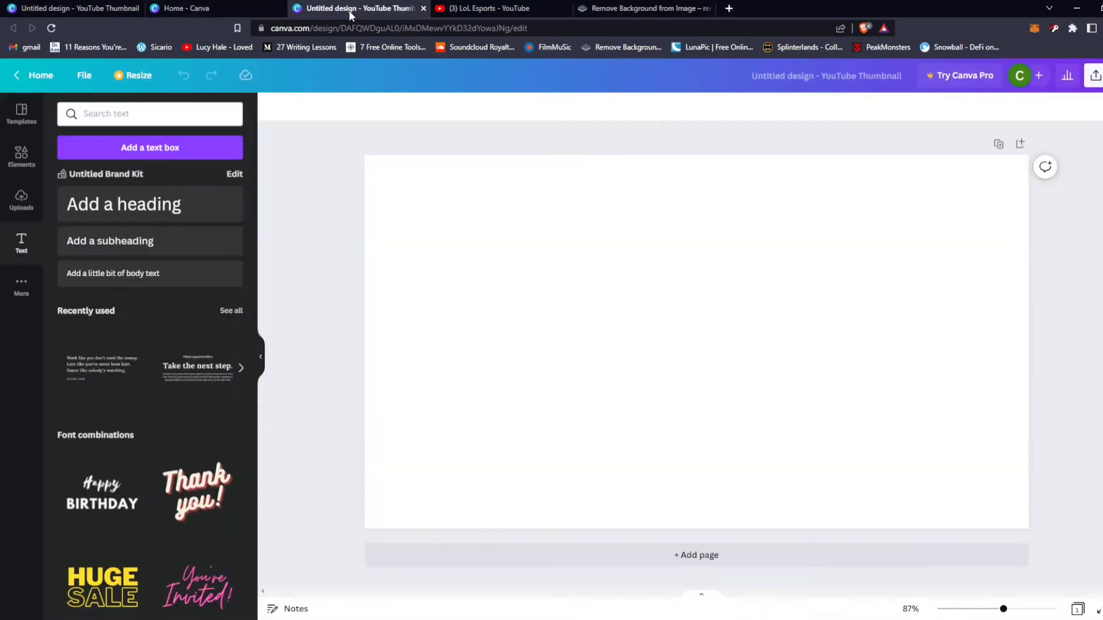
pyautogui.click(296, 619)
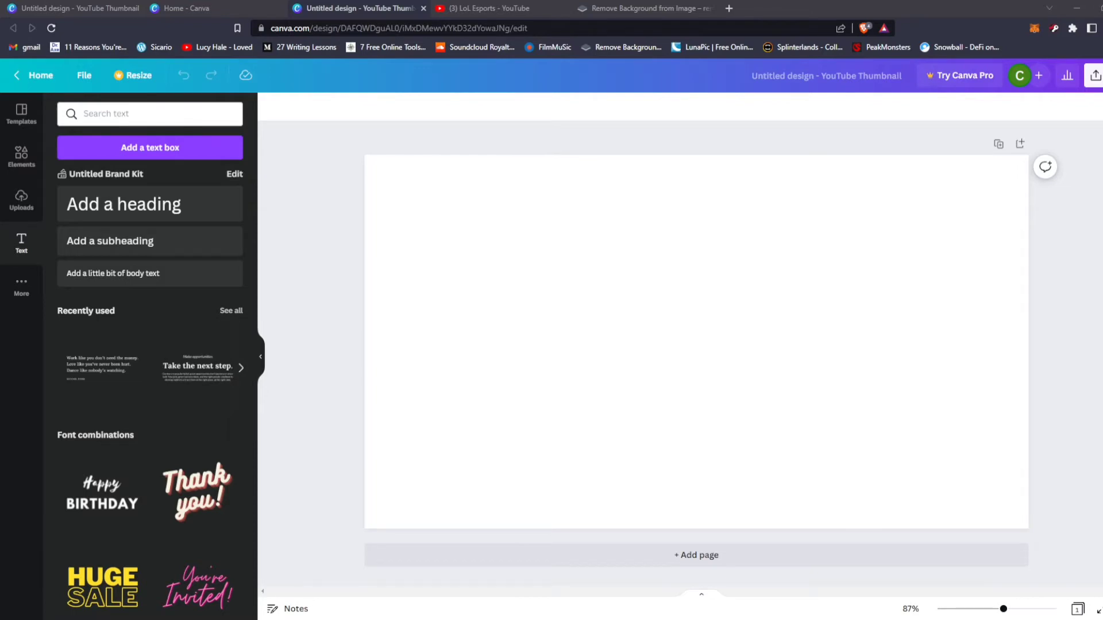
pyautogui.moveTo(453, 619); pyautogui.dragTo(455, 596)
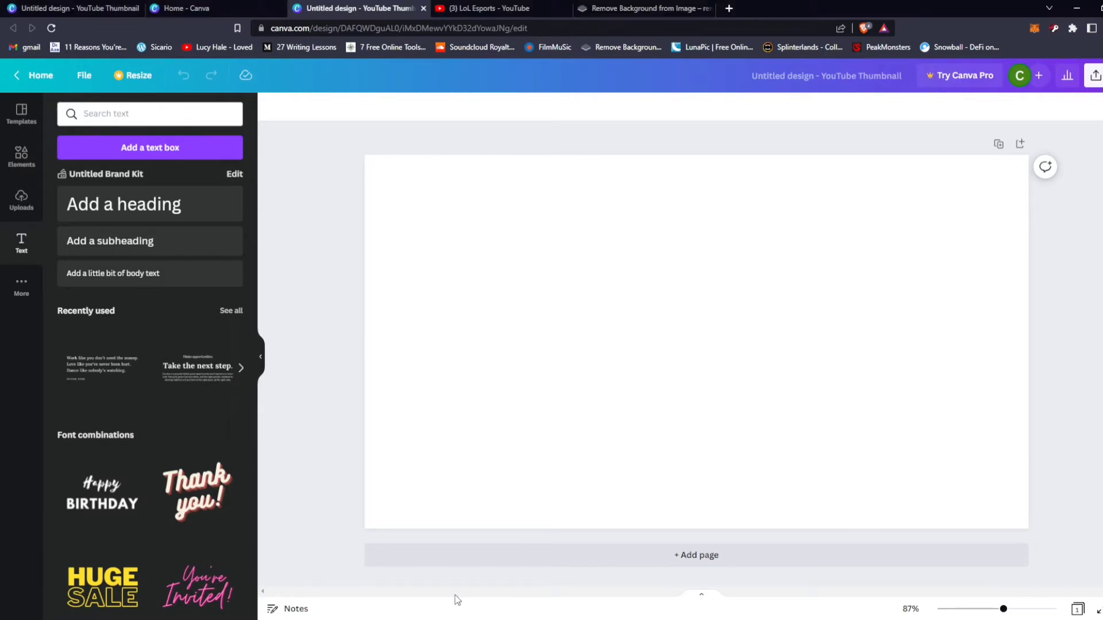
pyautogui.moveTo(490, 507); pyautogui.dragTo(488, 505)
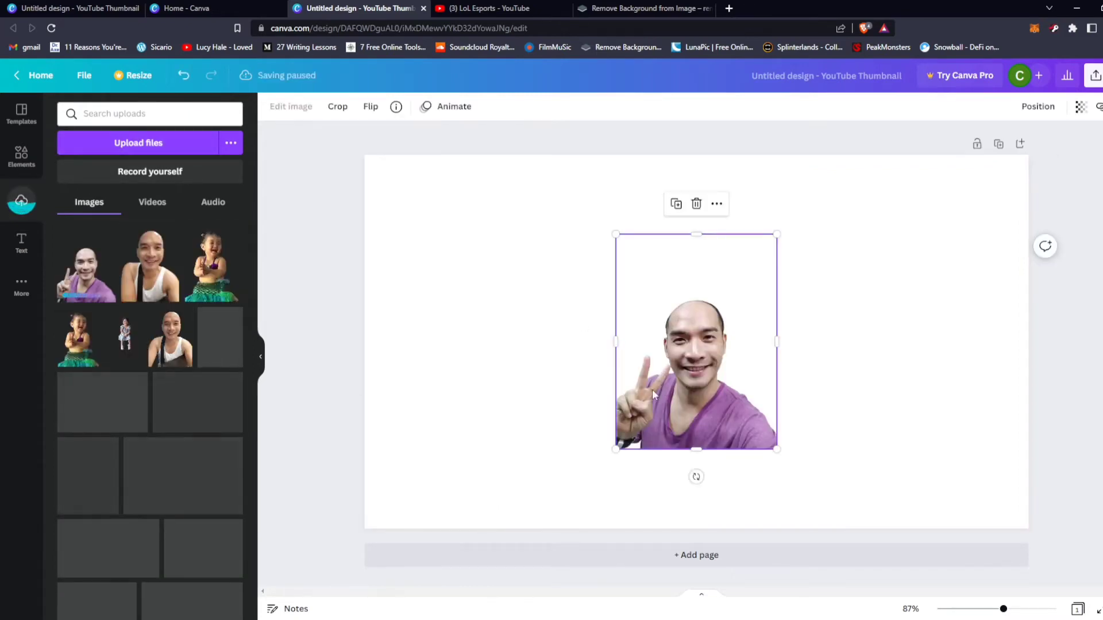
# Step: Enlarge the selfie cutout and place it in the left half of the canvas, flush with the bottom edge, keeping the peace sign on the page
pyautogui.moveTo(652, 388); pyautogui.dragTo(400, 466)
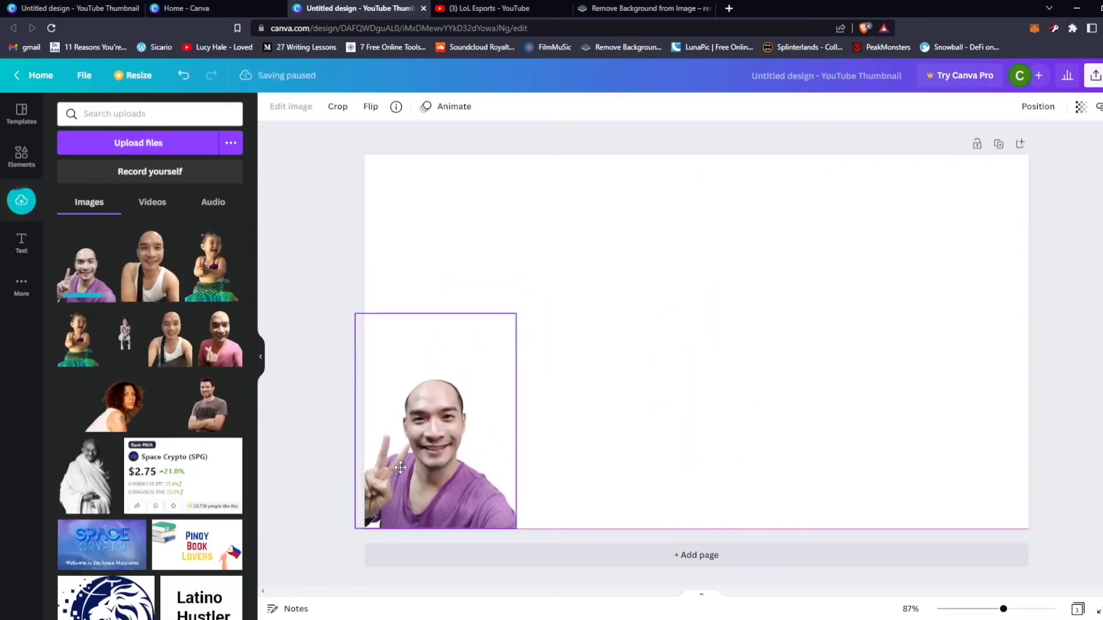
pyautogui.moveTo(515, 315); pyautogui.dragTo(683, 213)
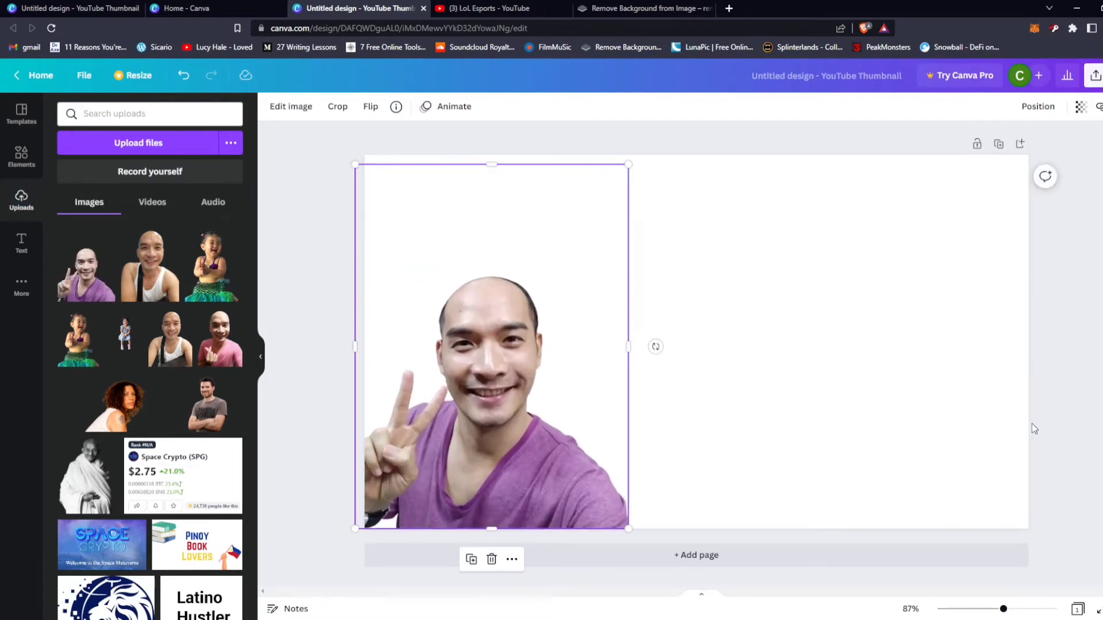
pyautogui.moveTo(529, 473); pyautogui.dragTo(512, 476)
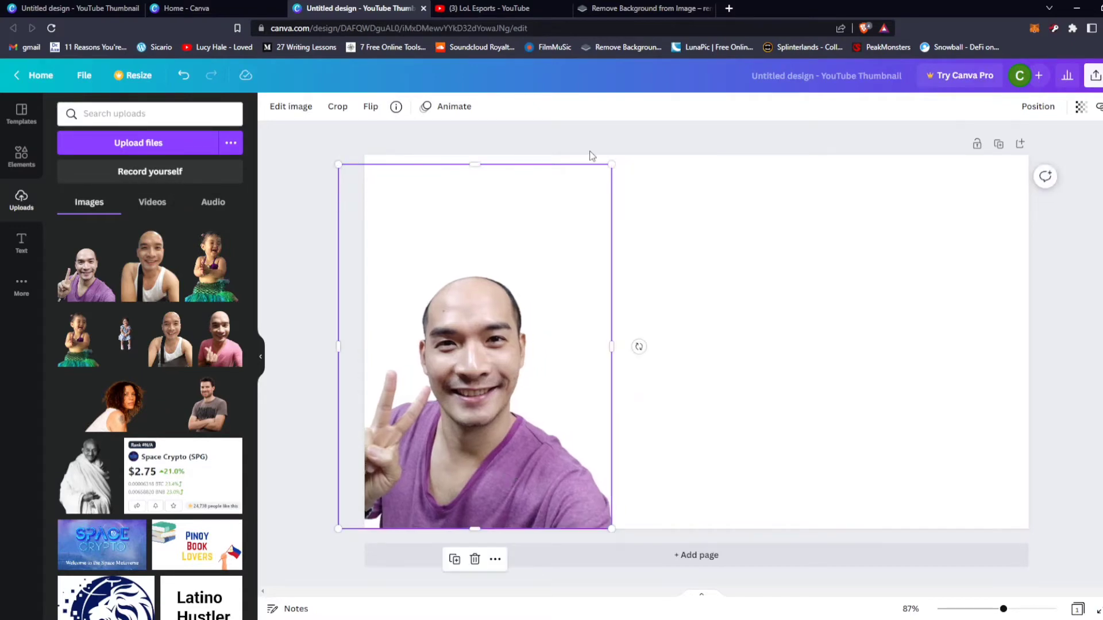
pyautogui.moveTo(611, 165); pyautogui.dragTo(732, 120)
pyautogui.moveTo(437, 419)
pyautogui.mouseDown()
pyautogui.moveTo(445, 426)
pyautogui.moveTo(418, 426)
pyautogui.mouseUp()
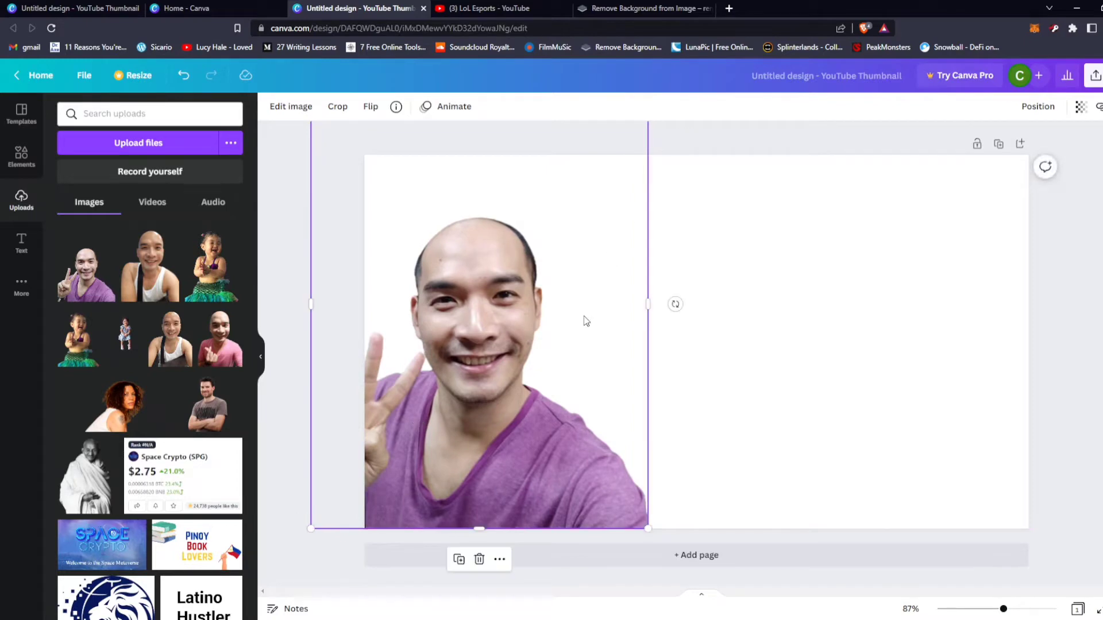
pyautogui.moveTo(456, 385); pyautogui.dragTo(476, 385)
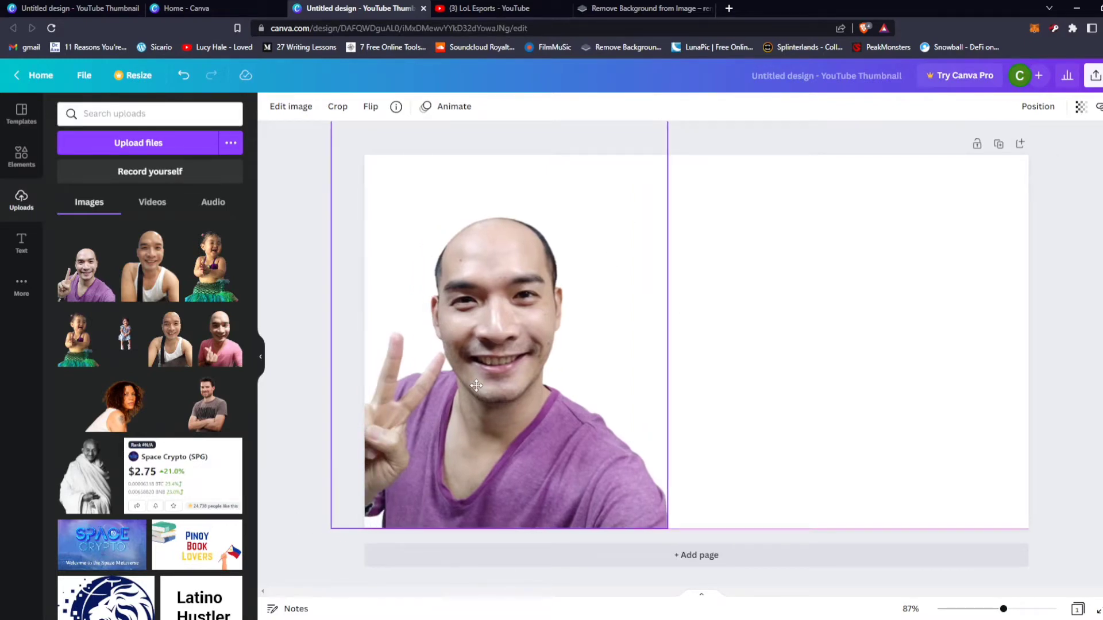
# Step: Fill the thumbnail's page background with black and nudge the selfie cutout slightly to the left
pyautogui.moveTo(476, 384); pyautogui.dragTo(476, 384)
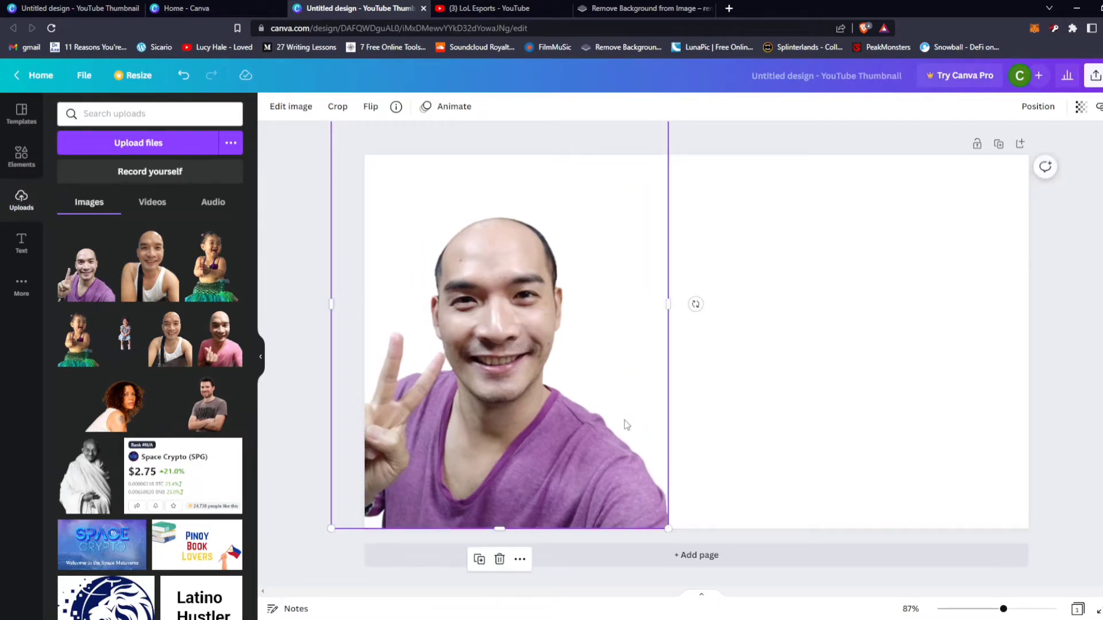
pyautogui.click(722, 428)
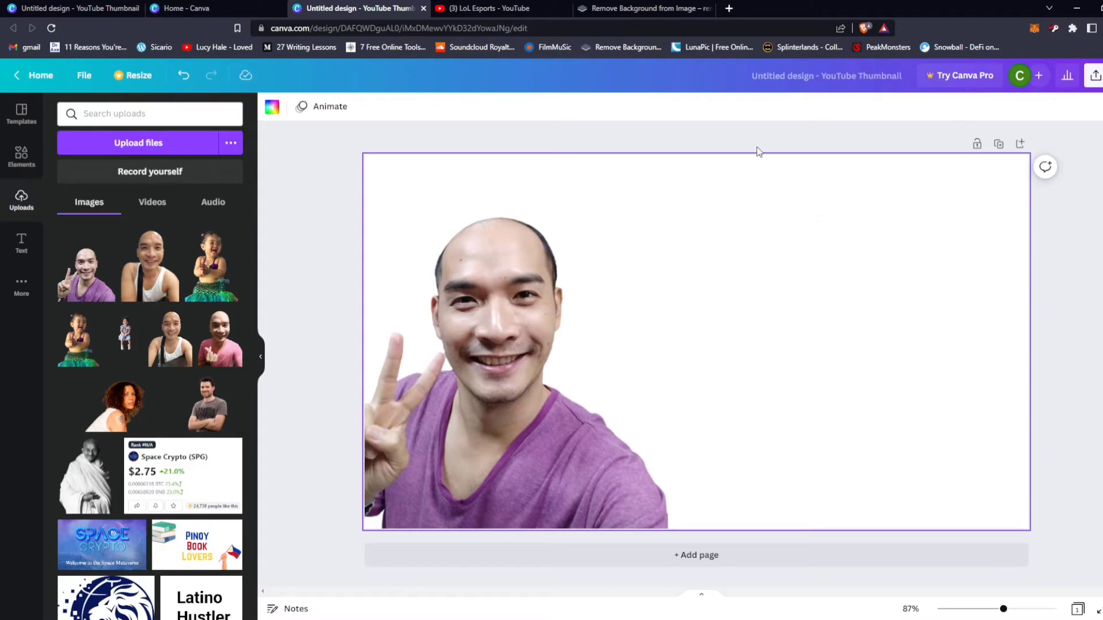
pyautogui.click(740, 145)
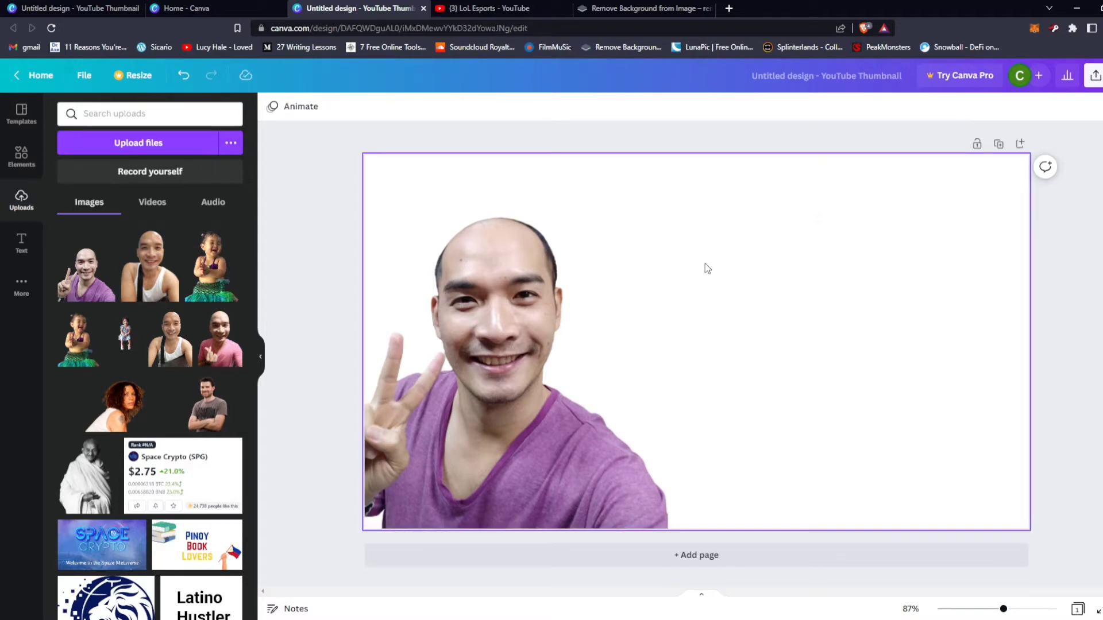
pyautogui.click(758, 284)
pyautogui.click(272, 106)
pyautogui.click(70, 380)
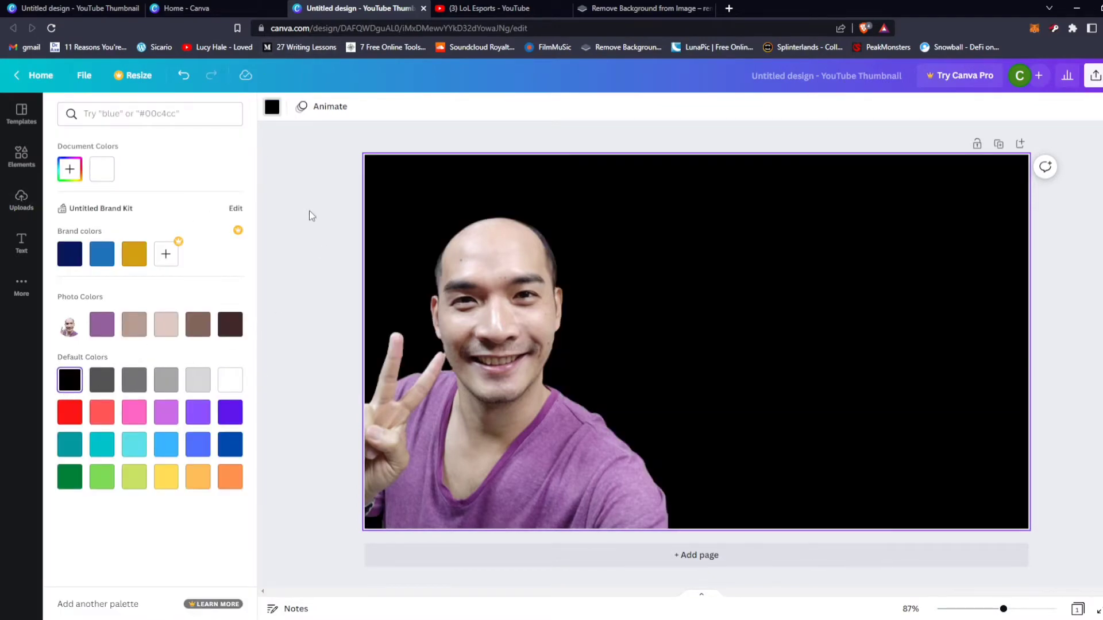
pyautogui.click(310, 247)
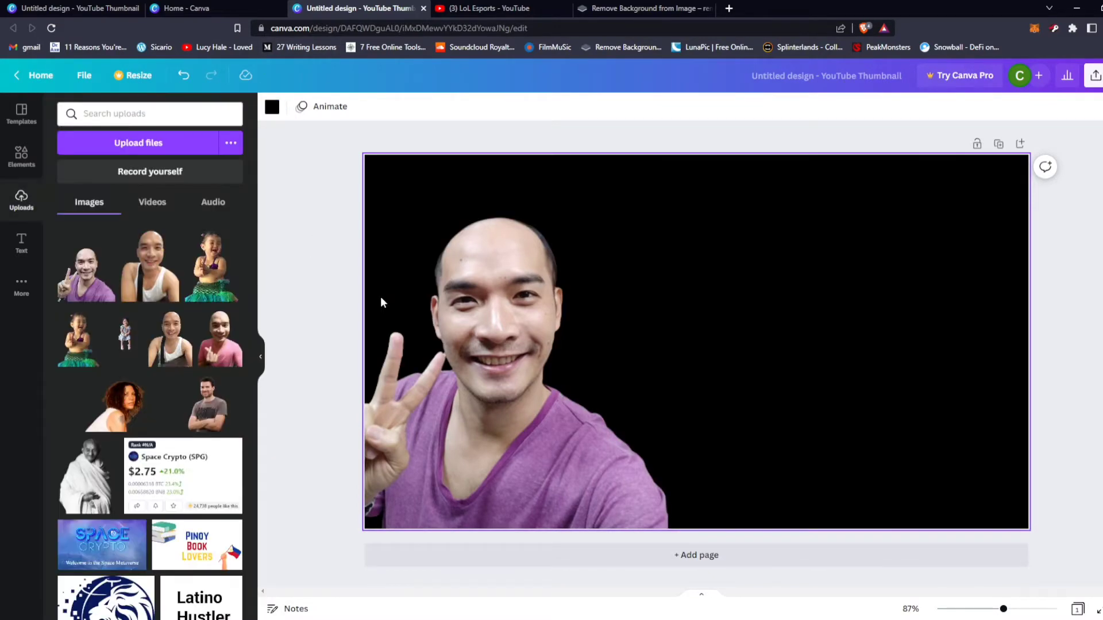
pyautogui.click(537, 417)
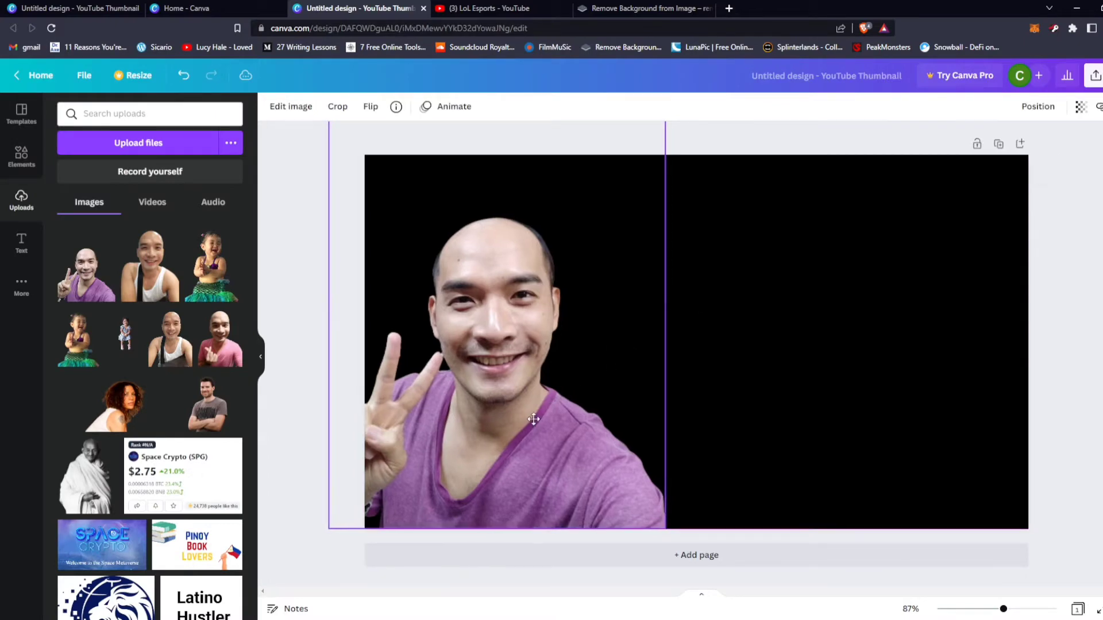
# Step: Look through the ready-made font combinations for a text style that suits the thumbnail
pyautogui.click(21, 243)
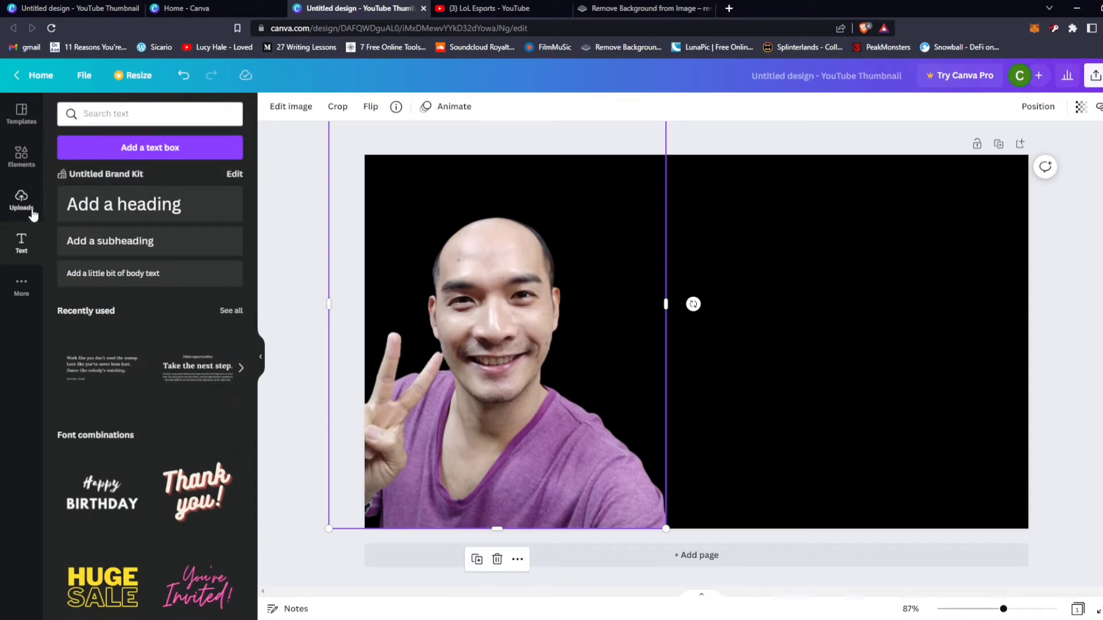
pyautogui.scroll(-7, 137, 431)
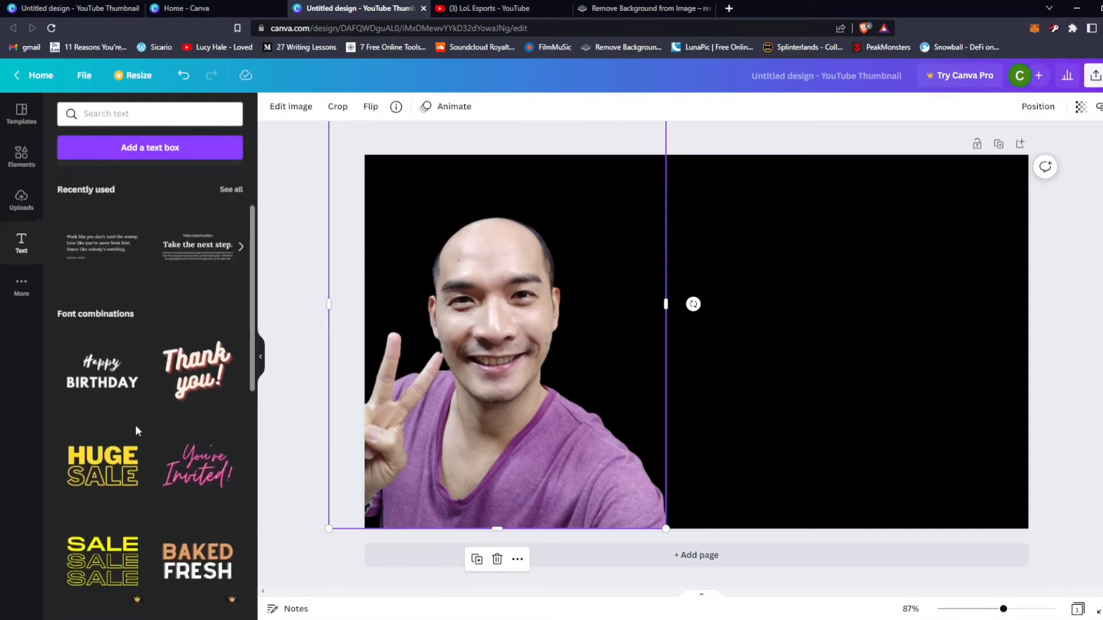
pyautogui.scroll(-9, 137, 431)
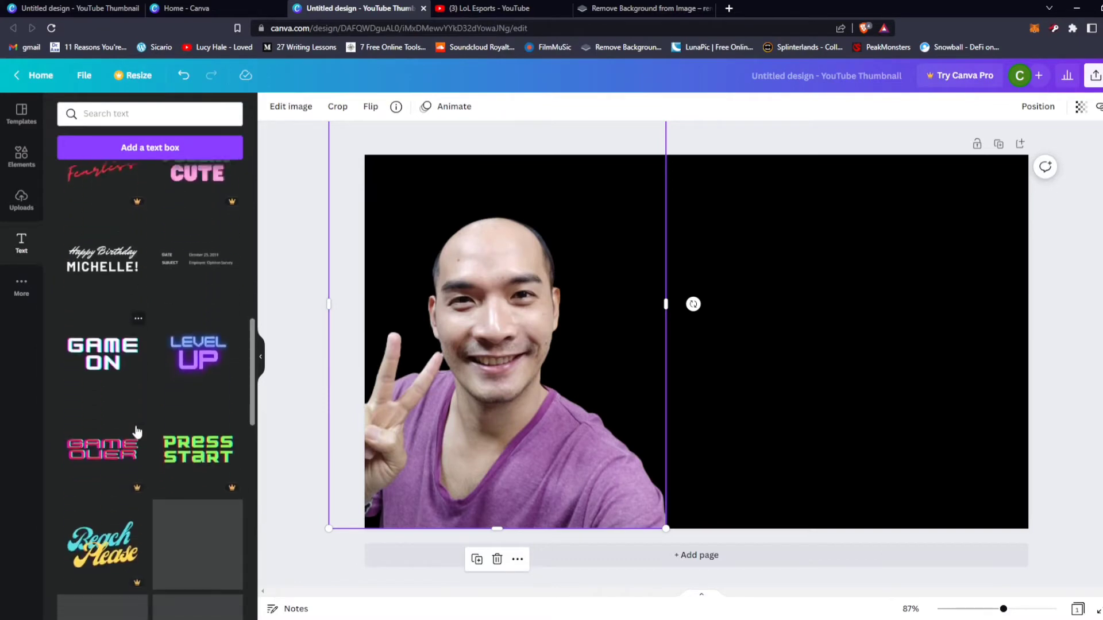
pyautogui.scroll(-9, 189, 472)
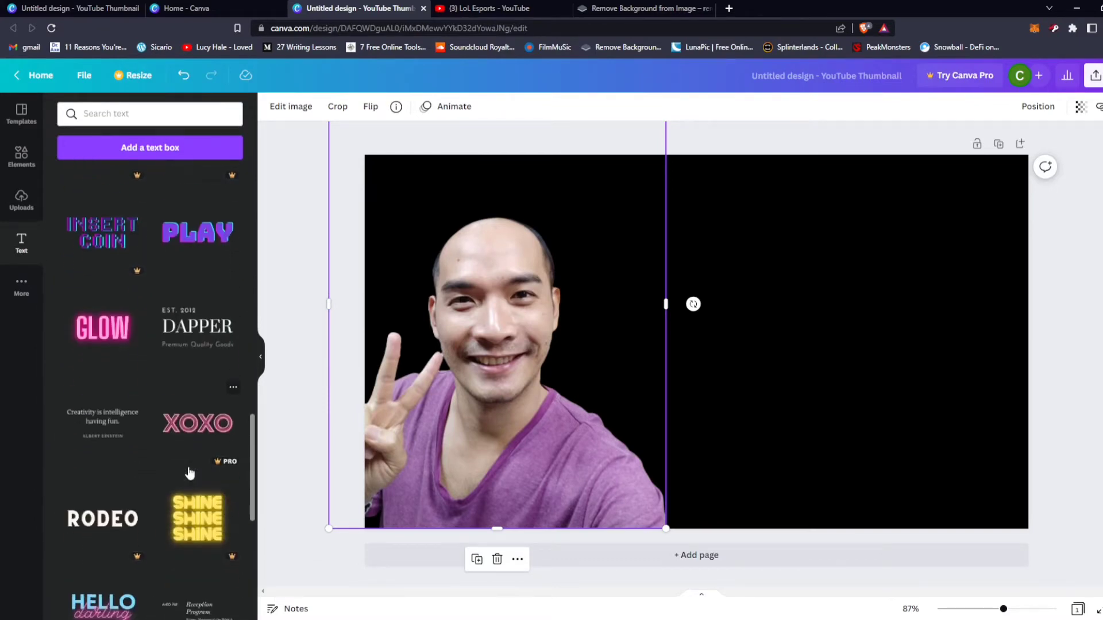
pyautogui.scroll(-5, 190, 472)
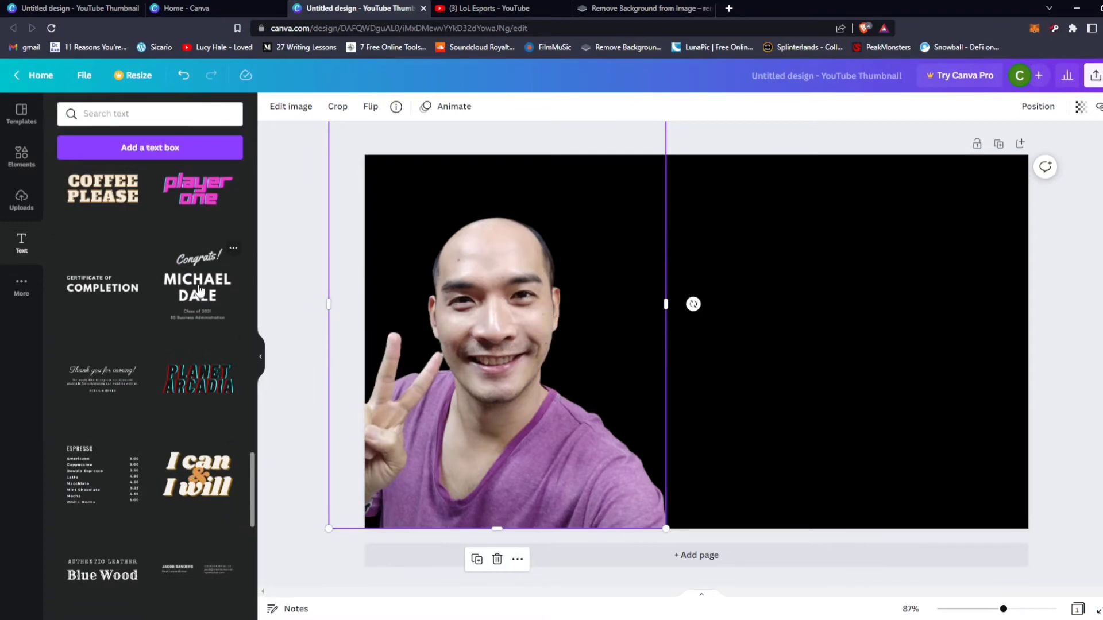
pyautogui.scroll(-6, 211, 520)
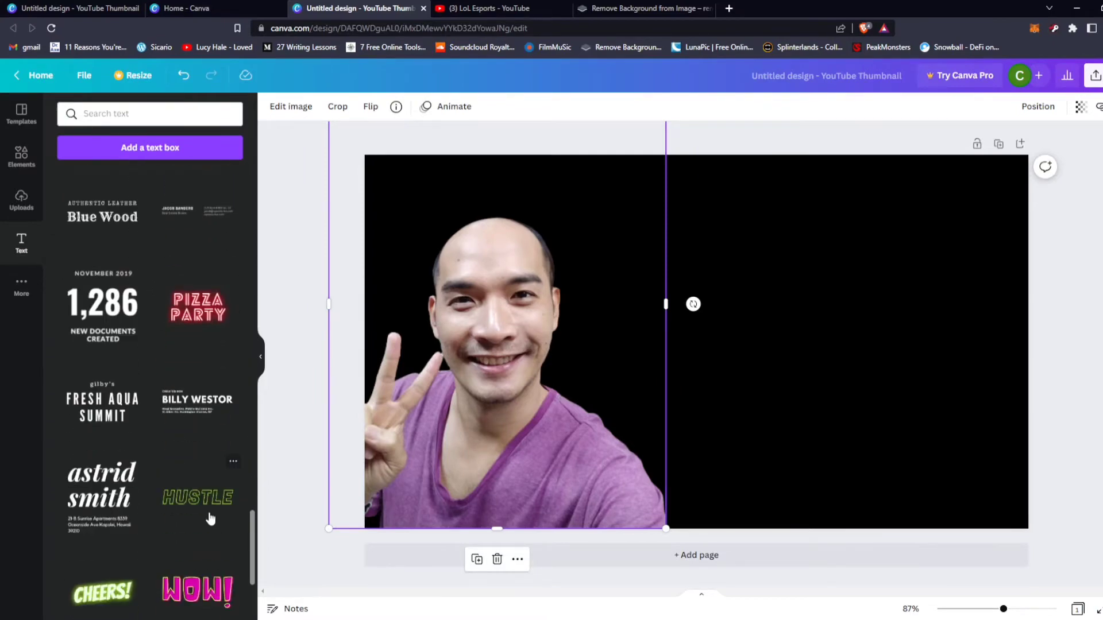
pyautogui.scroll(-3, 210, 519)
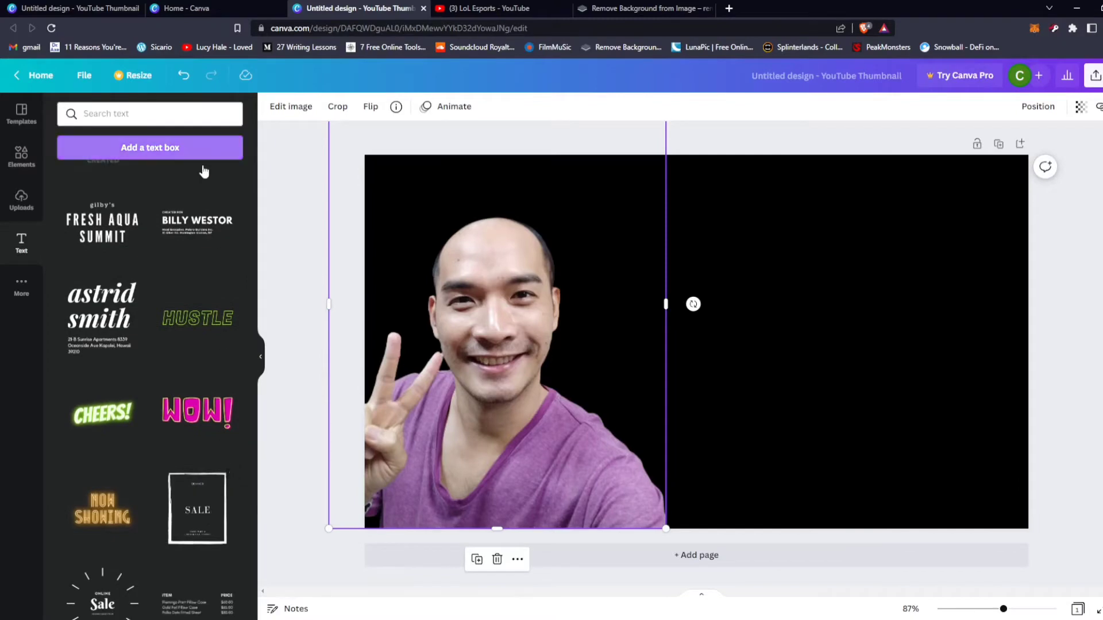
pyautogui.scroll(-6, 202, 417)
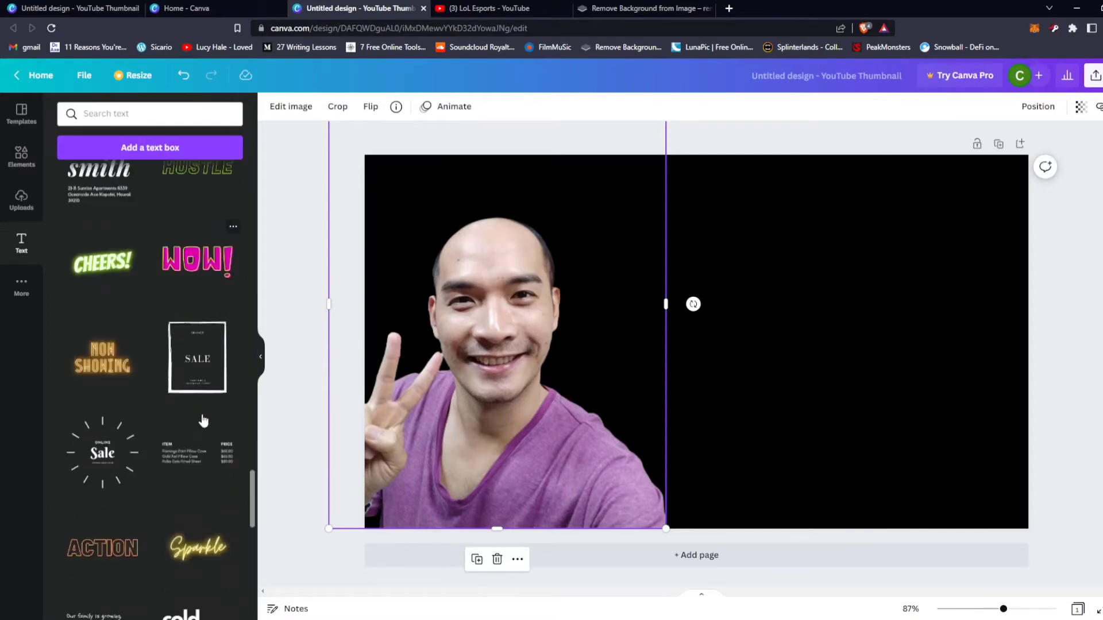
pyautogui.scroll(-3, 203, 416)
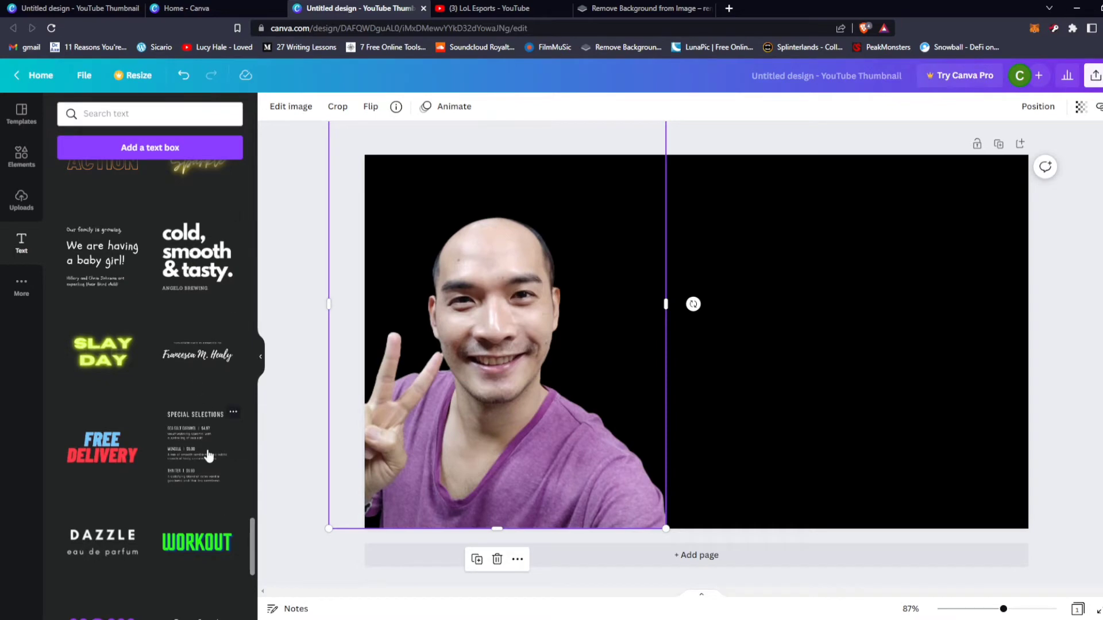
pyautogui.scroll(-4, 209, 455)
pyautogui.scroll(-5, 208, 455)
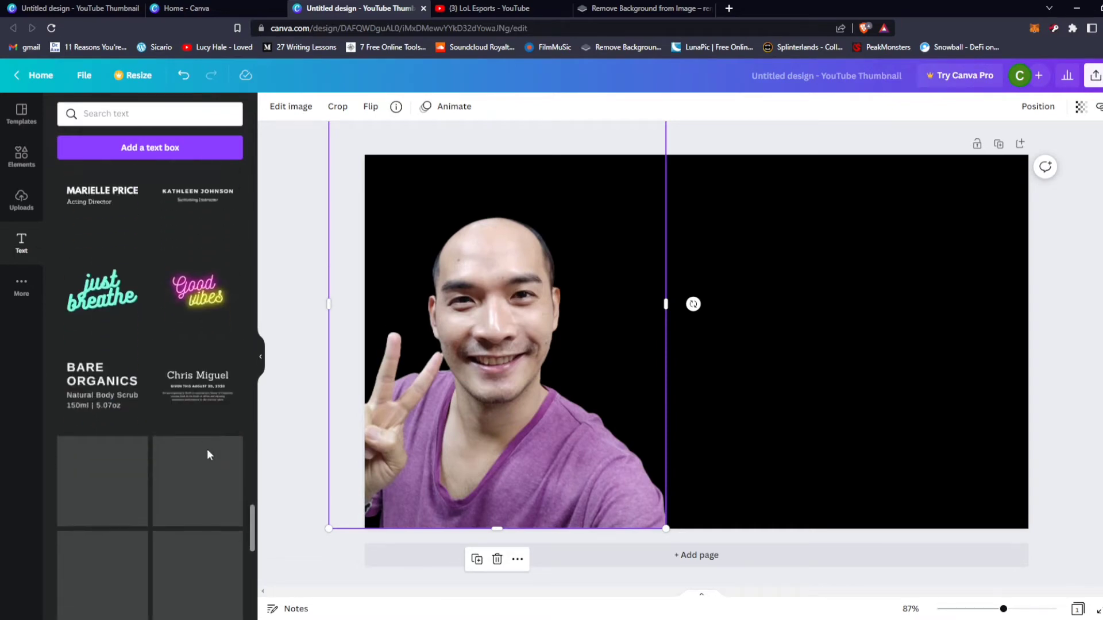
pyautogui.moveTo(252, 529); pyautogui.dragTo(267, 168)
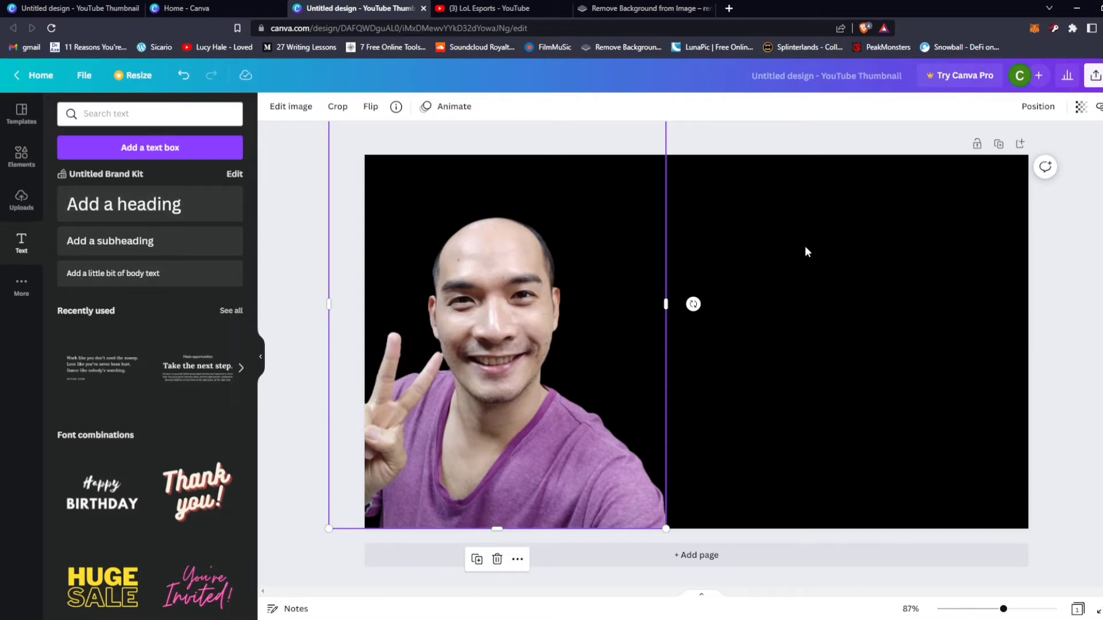
# Step: Add a heading text box, place it in the upper right half of the canvas beside the face, and widen it
pyautogui.click(128, 212)
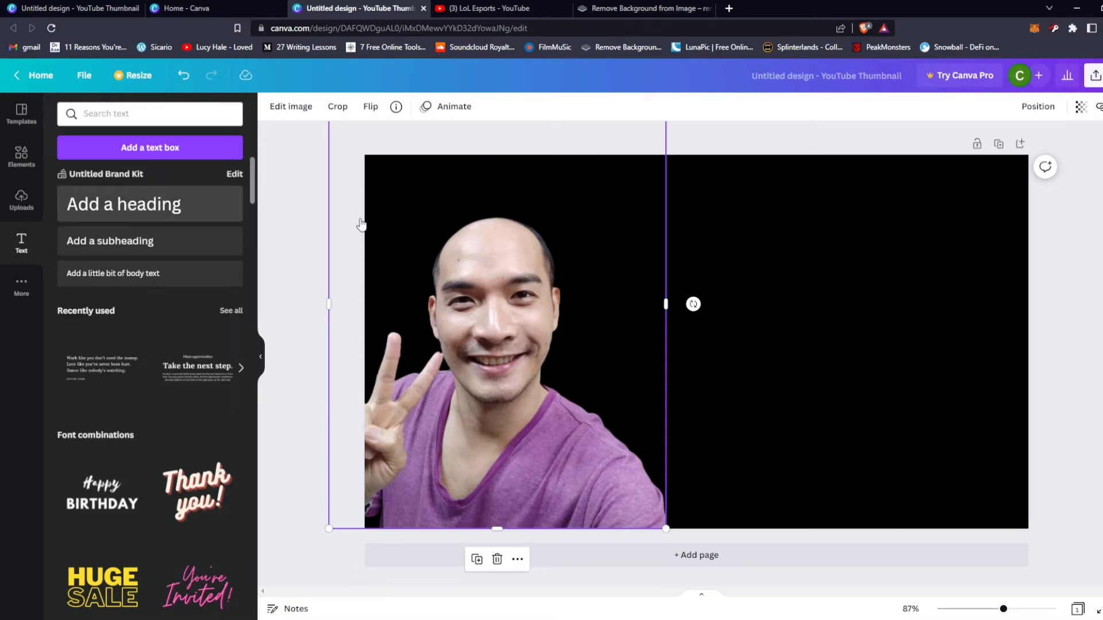
pyautogui.click(736, 330)
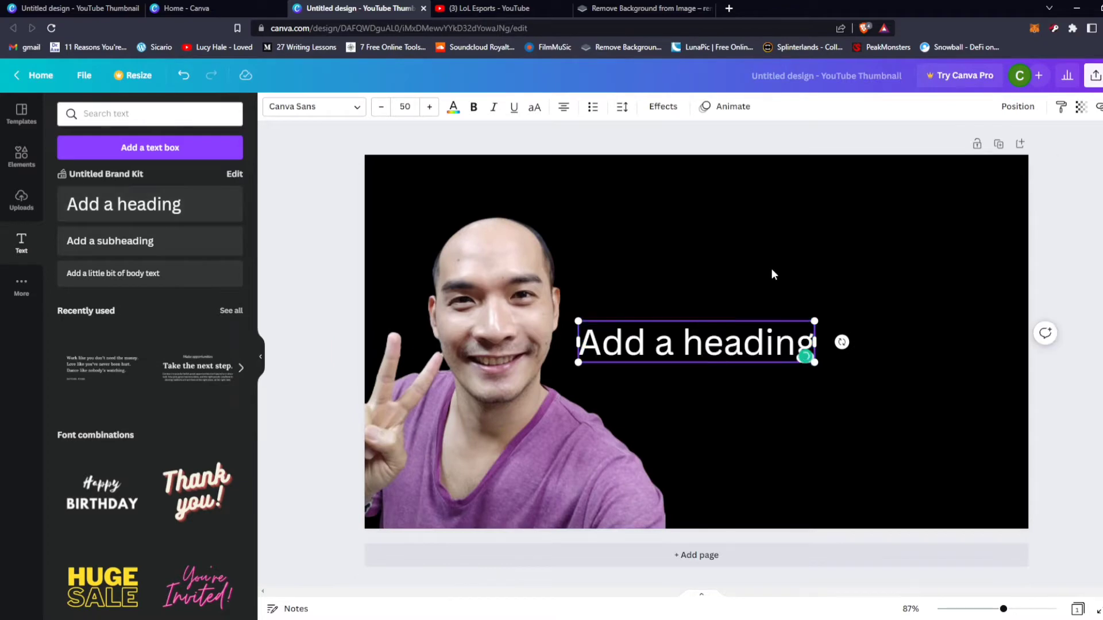
pyautogui.moveTo(749, 341); pyautogui.dragTo(992, 249)
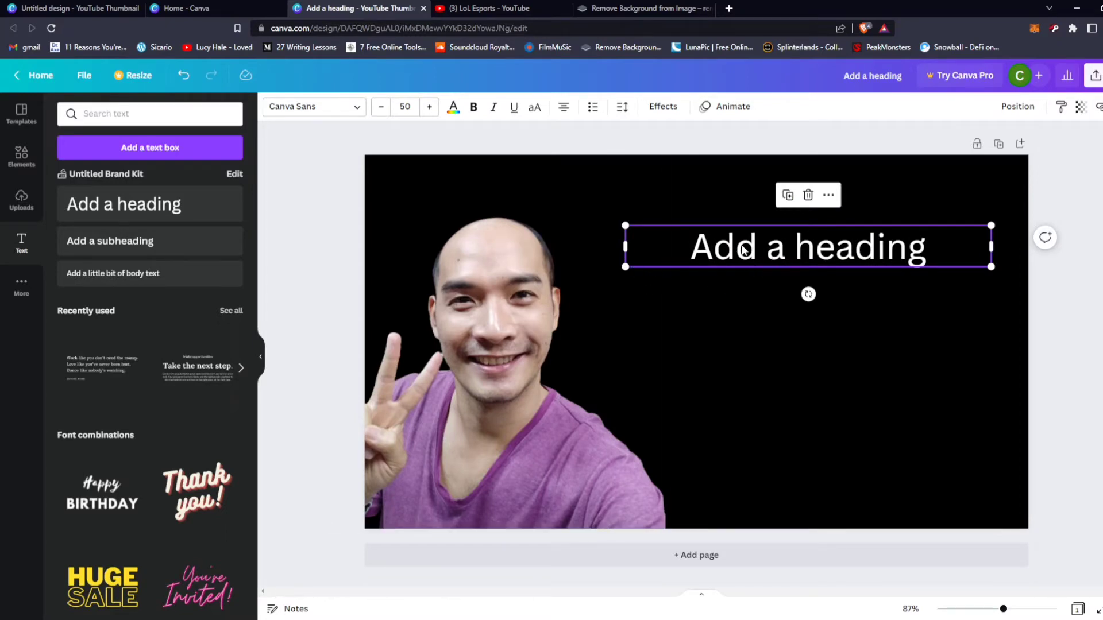
pyautogui.click(1100, 357)
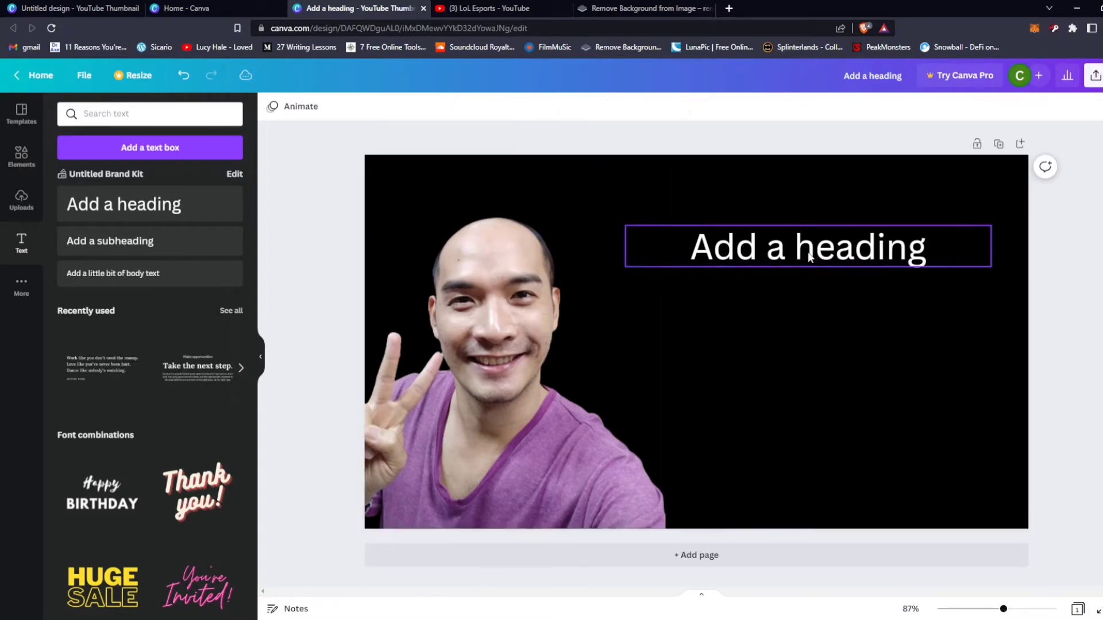
# Step: Try the fonts Horizon, Lovelo and Norwester on the heading text
pyautogui.click(807, 251)
pyautogui.click(348, 109)
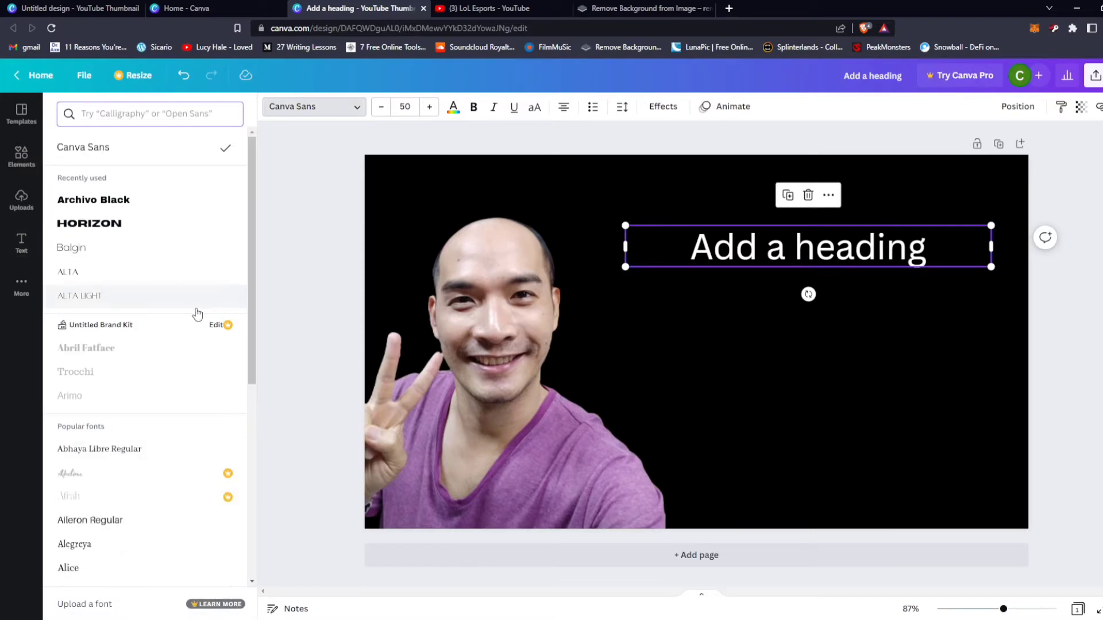
pyautogui.click(147, 227)
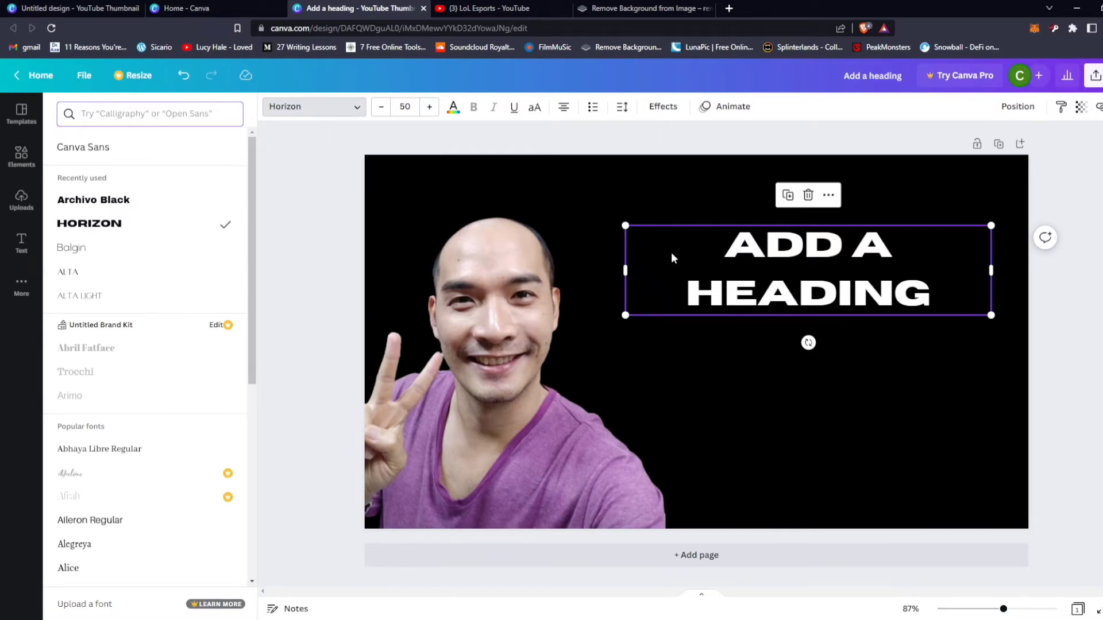
pyautogui.scroll(-10, 170, 435)
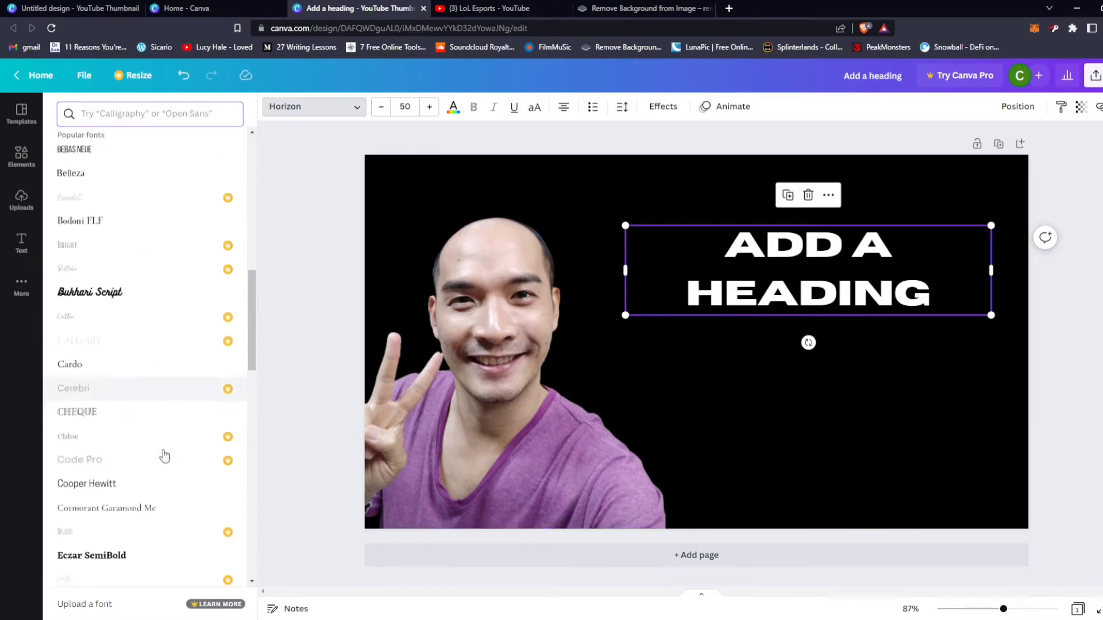
pyautogui.scroll(-12, 164, 455)
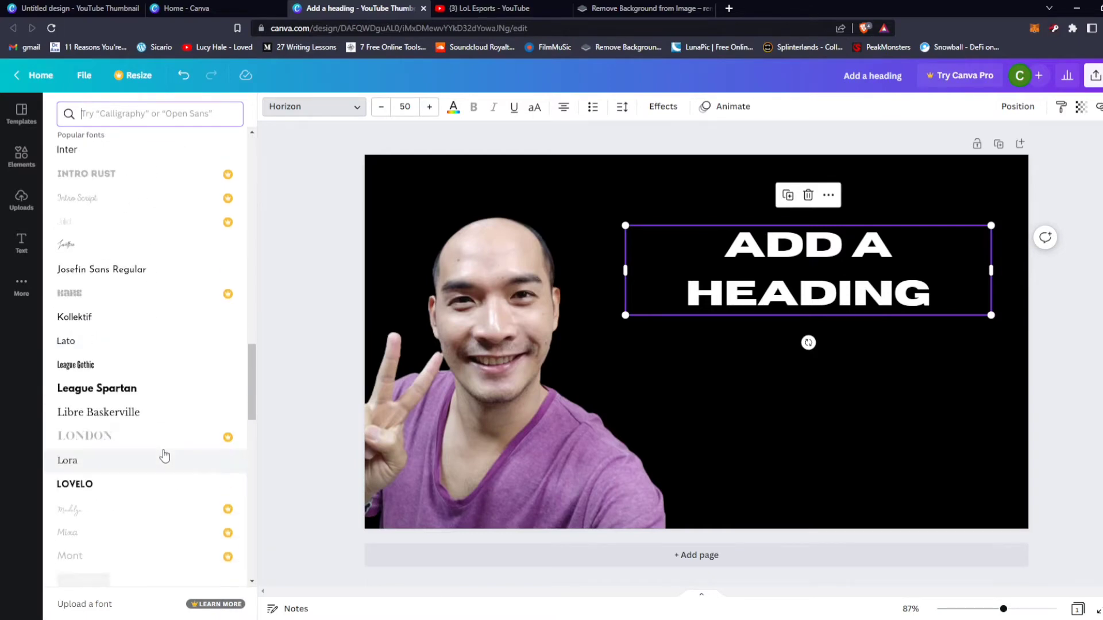
pyautogui.scroll(-4, 162, 453)
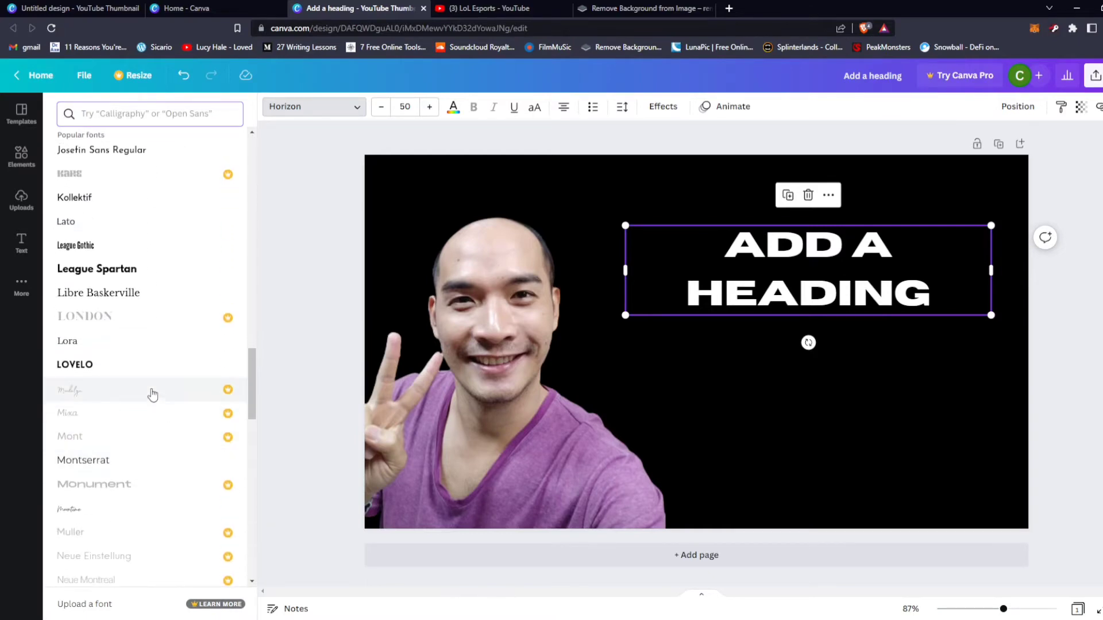
pyautogui.click(148, 365)
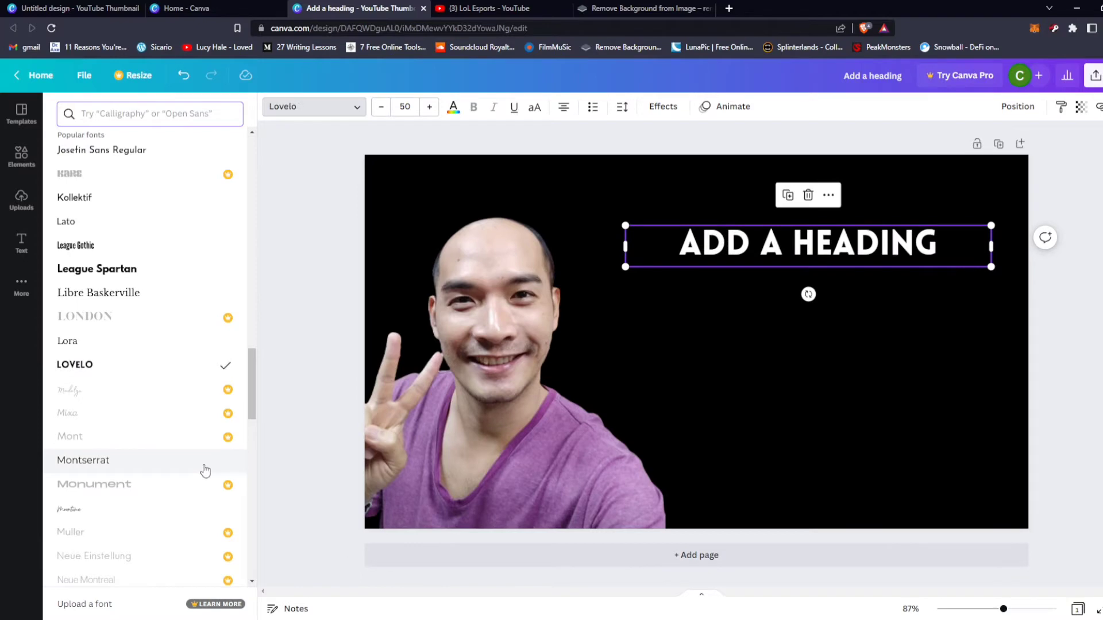
pyautogui.scroll(-5, 206, 471)
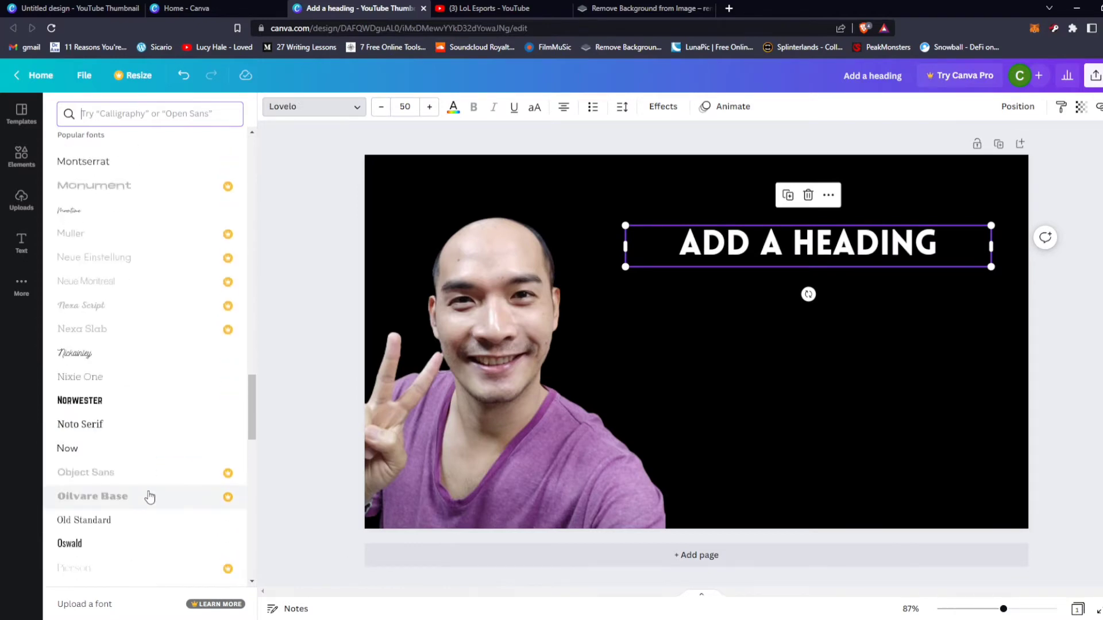
pyautogui.click(138, 407)
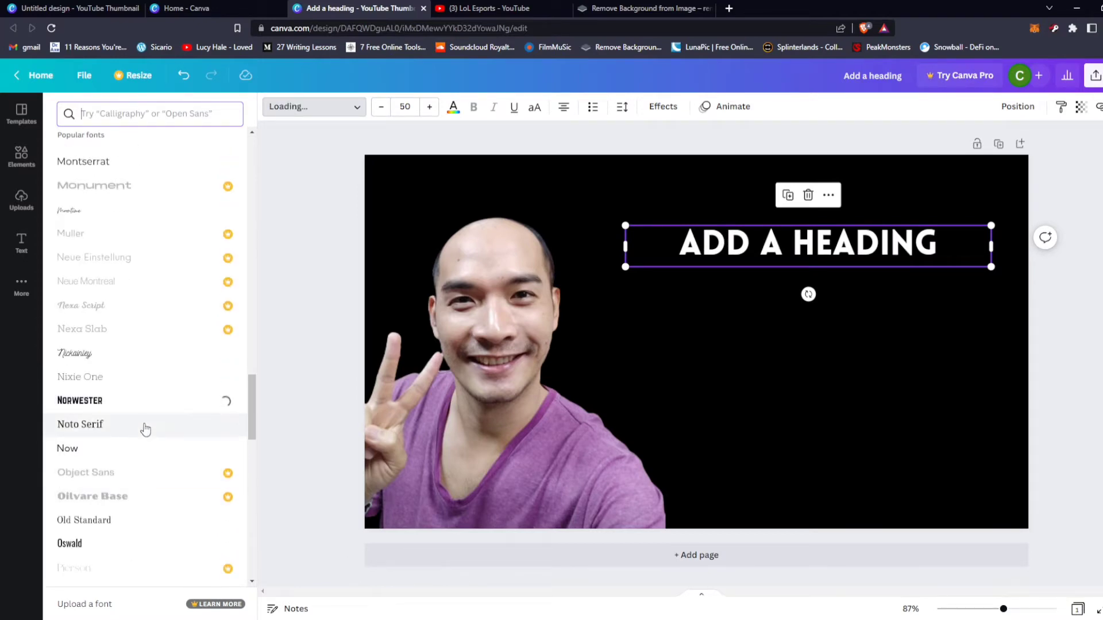
# Step: Look through the remaining popular and English fonts, and undo the heading's font changes
pyautogui.scroll(-15, 145, 430)
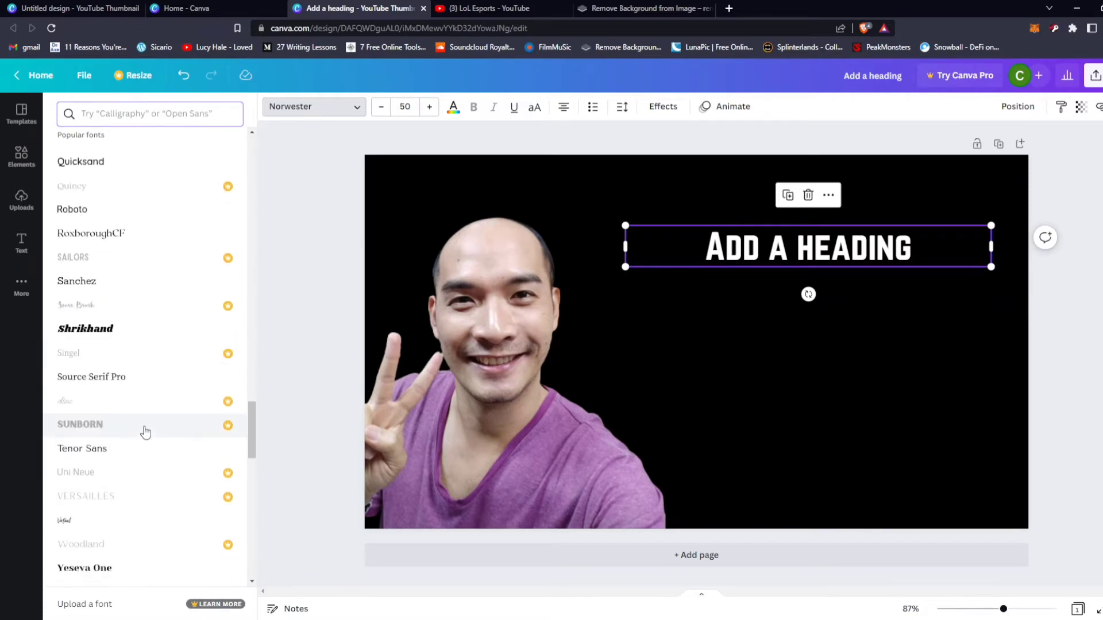
pyautogui.scroll(-12, 145, 432)
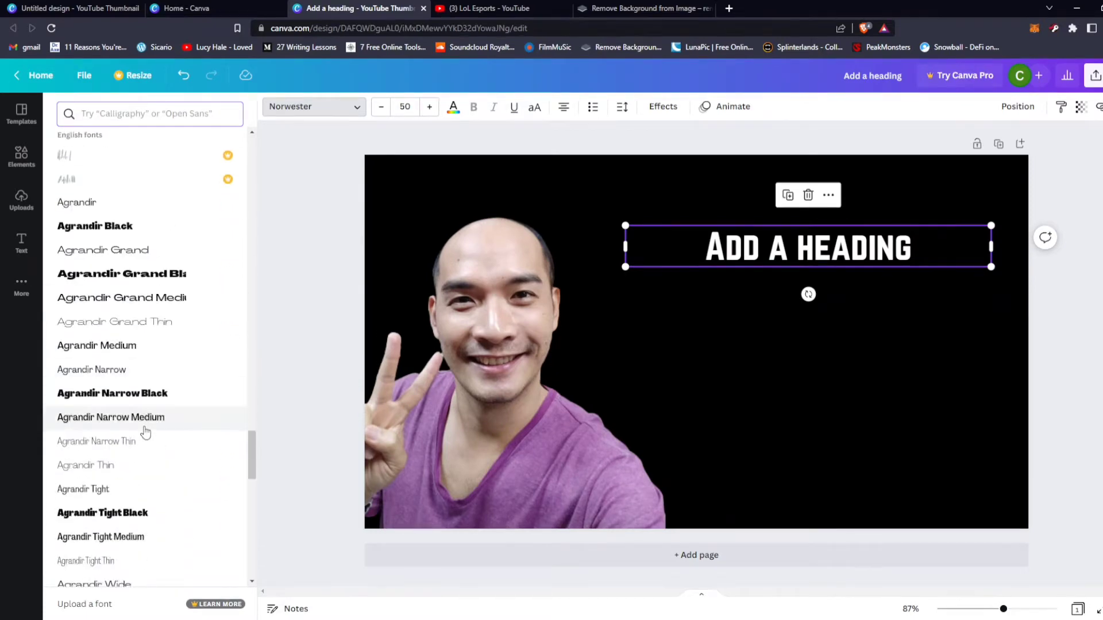
pyautogui.scroll(-6, 146, 431)
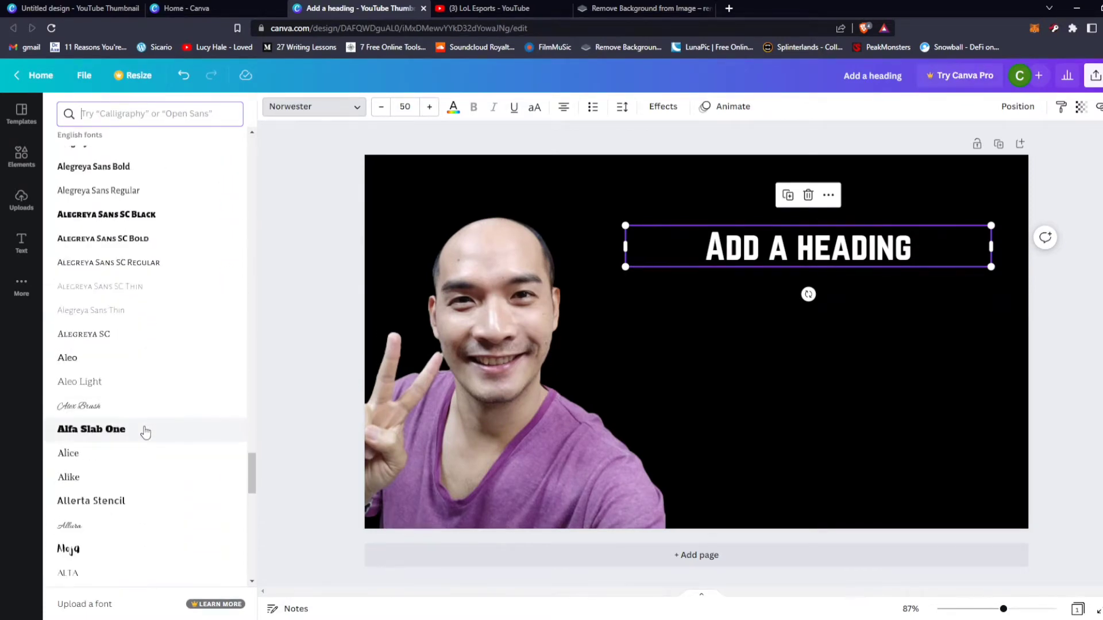
pyautogui.scroll(-3, 148, 488)
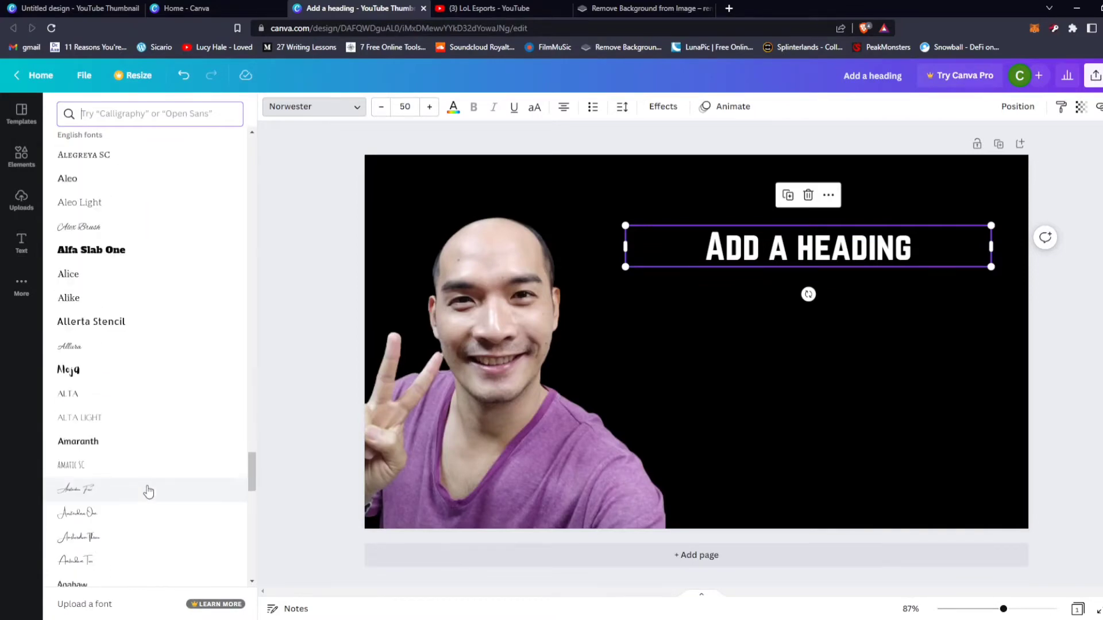
pyautogui.scroll(-4, 149, 491)
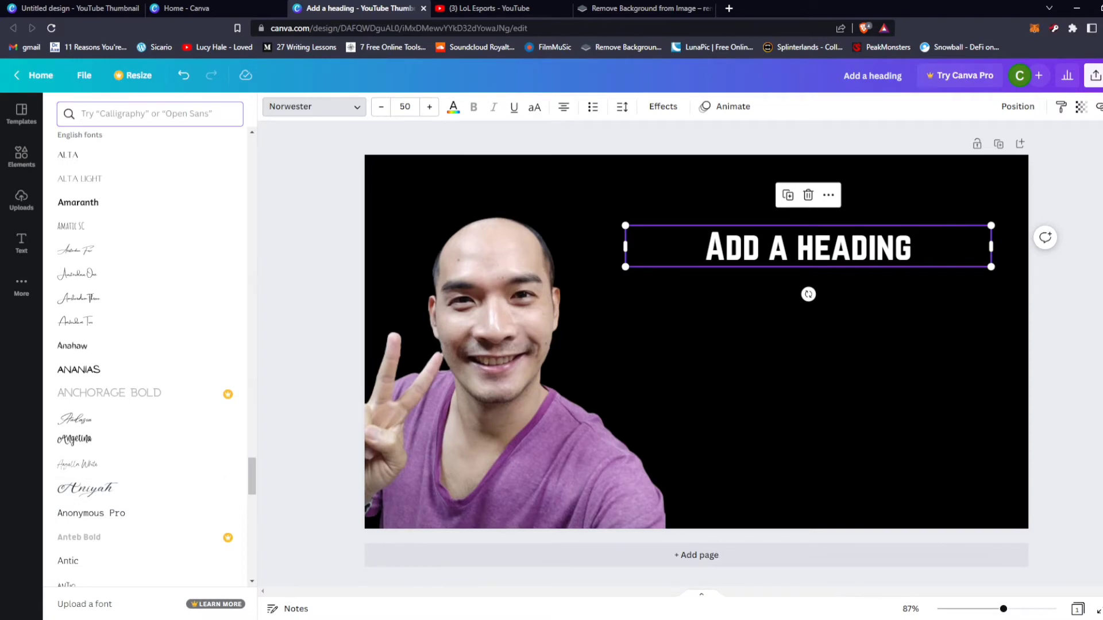
pyautogui.hotkey('ctrl', 'z')
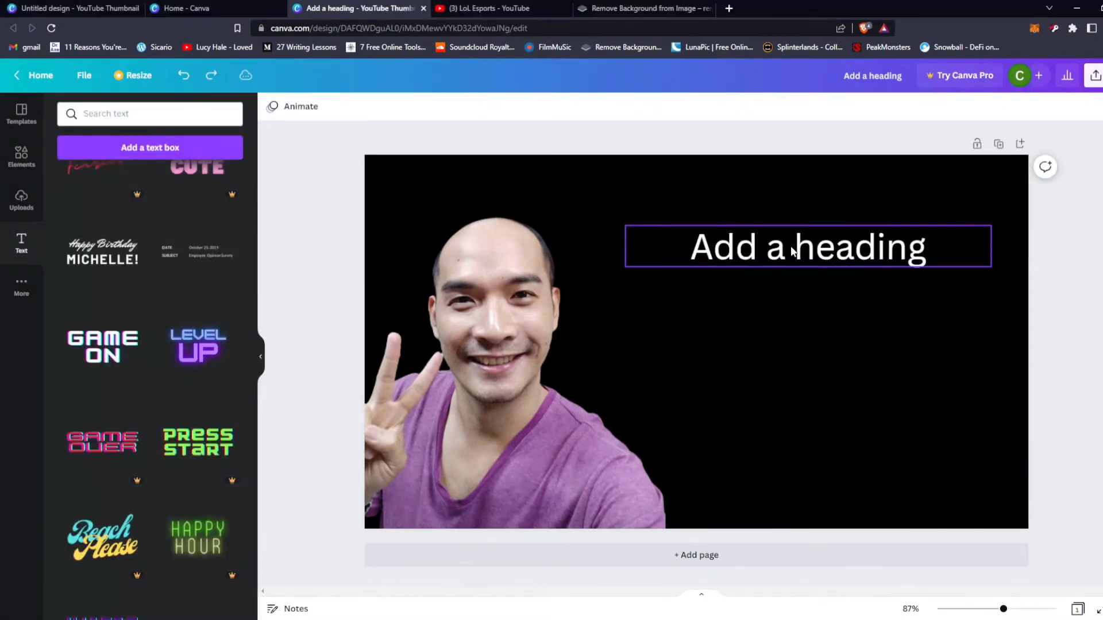
# Step: Set the heading's font to League Spartan and switch its text to uppercase
pyautogui.click(1065, 324)
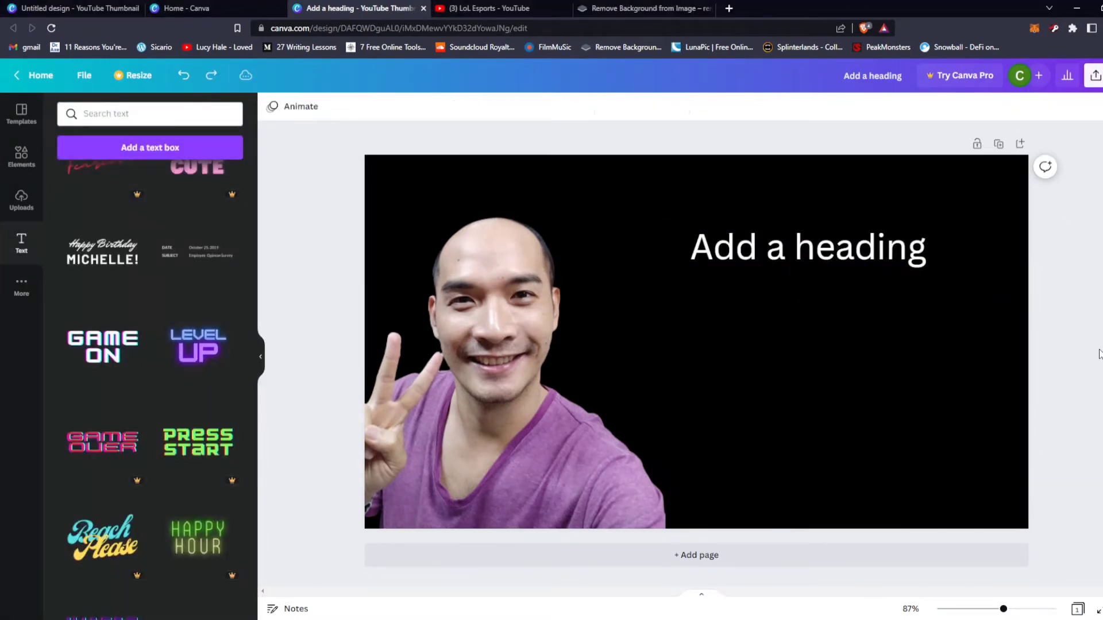
pyautogui.click(819, 259)
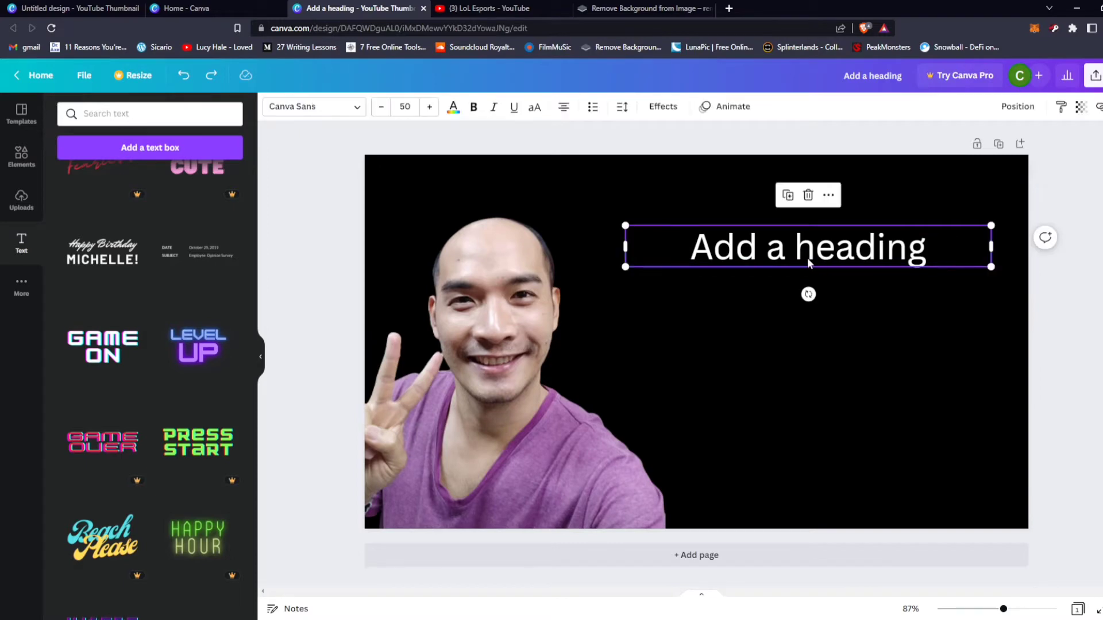
pyautogui.click(332, 112)
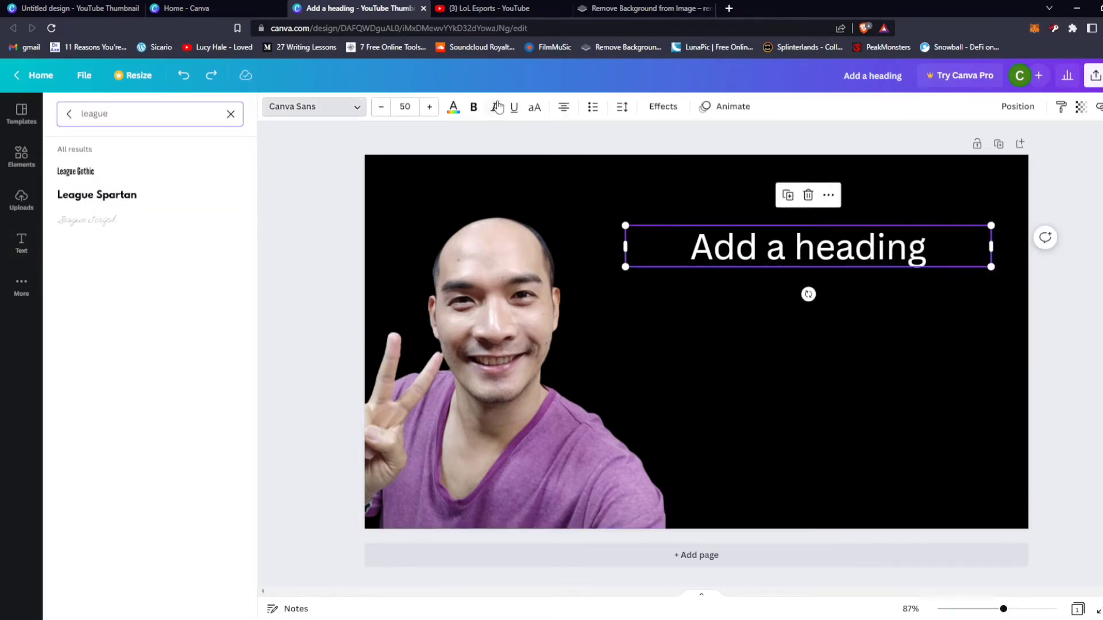
pyautogui.click(96, 196)
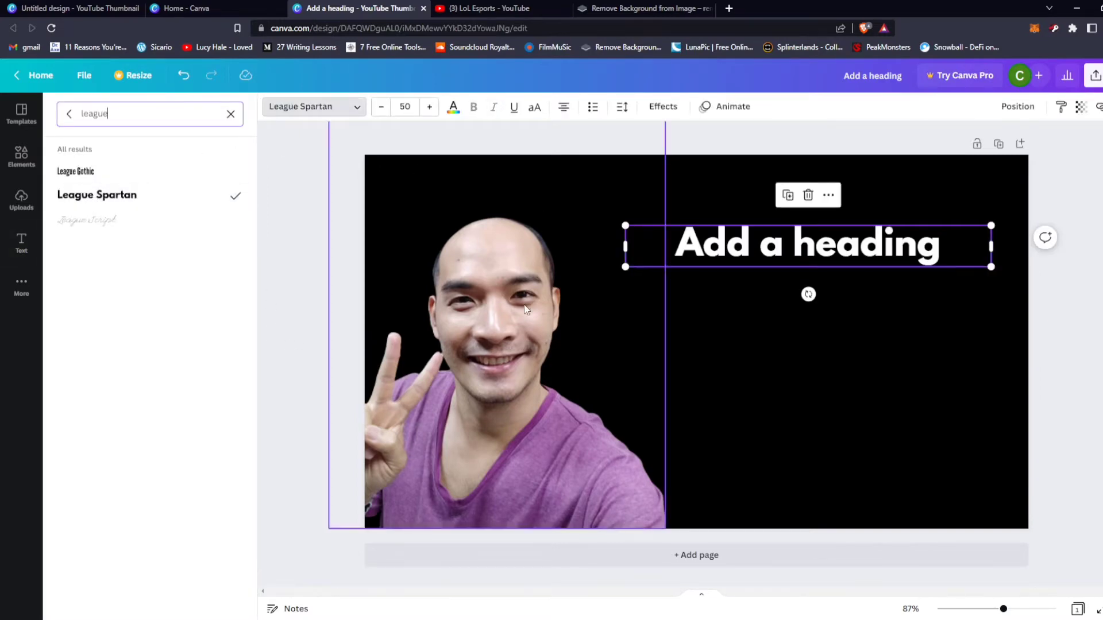
pyautogui.click(536, 108)
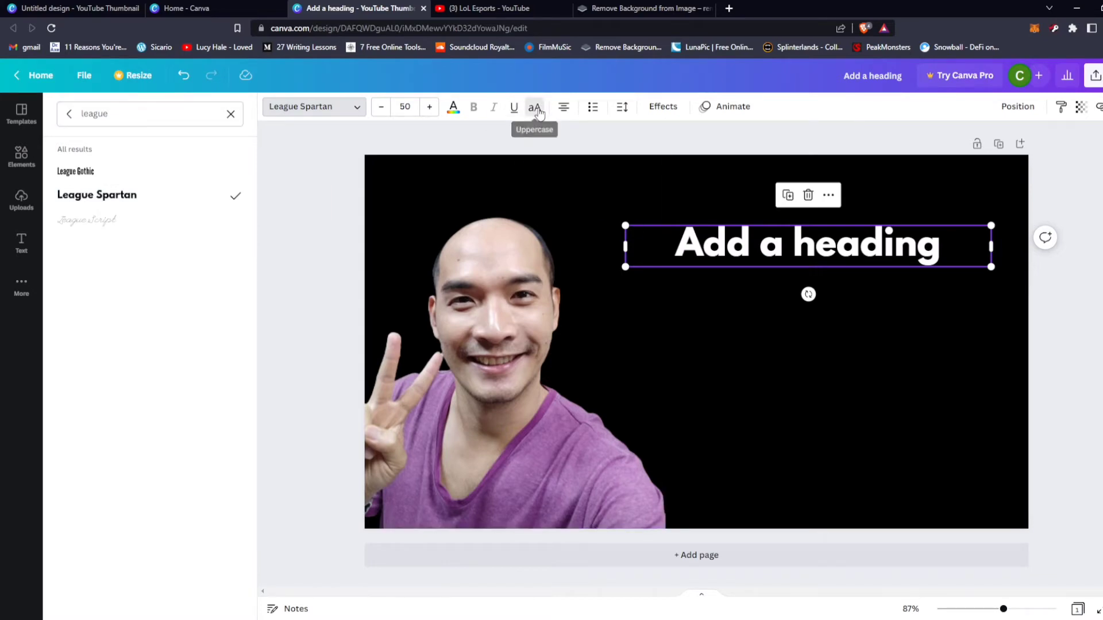
# Step: Replace the heading's placeholder with "HOW TO MAKE A YOUTUBE THUMBNAIL" and add "PART 2" on a new line
pyautogui.doubleClick(840, 256)
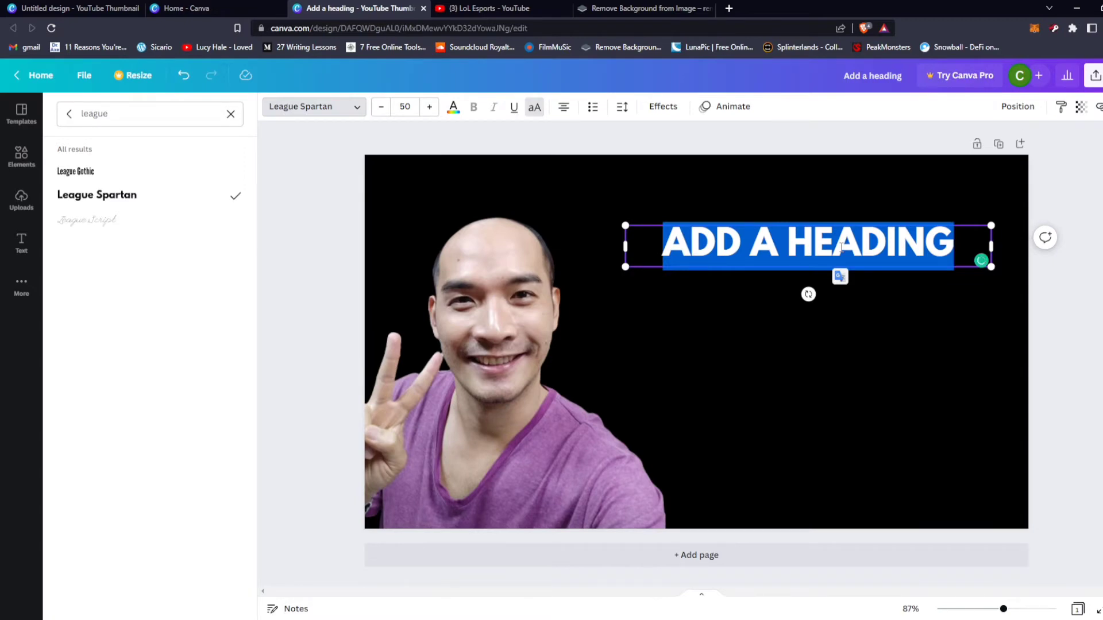
pyautogui.write('HOW TO ')
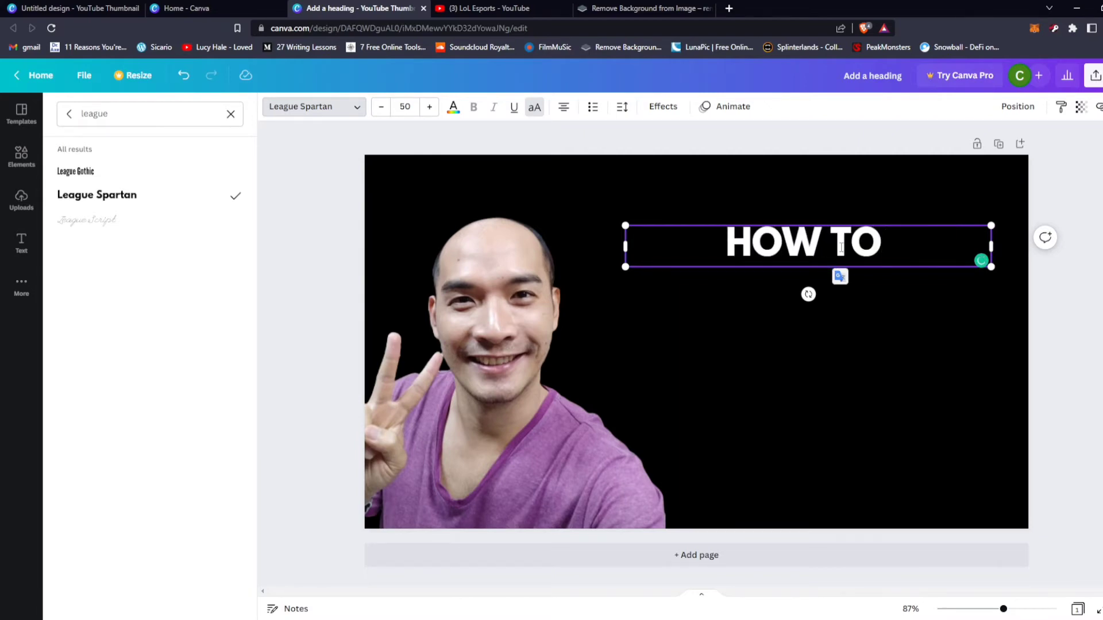
pyautogui.write('MAKE A YOU')
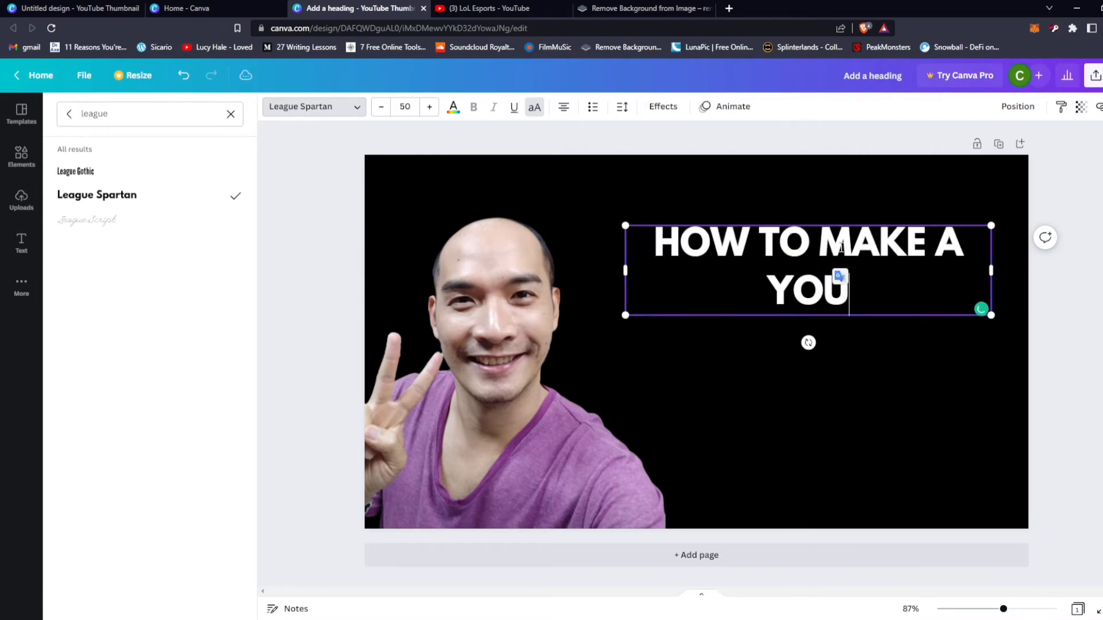
pyautogui.write('TUBE ')
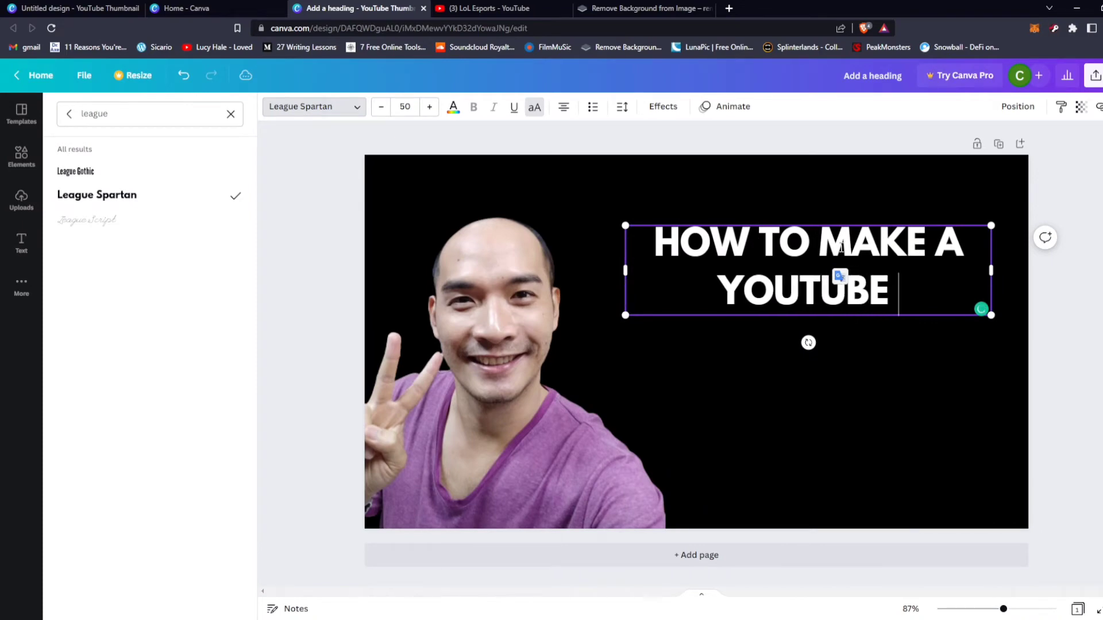
pyautogui.write('THUMB')
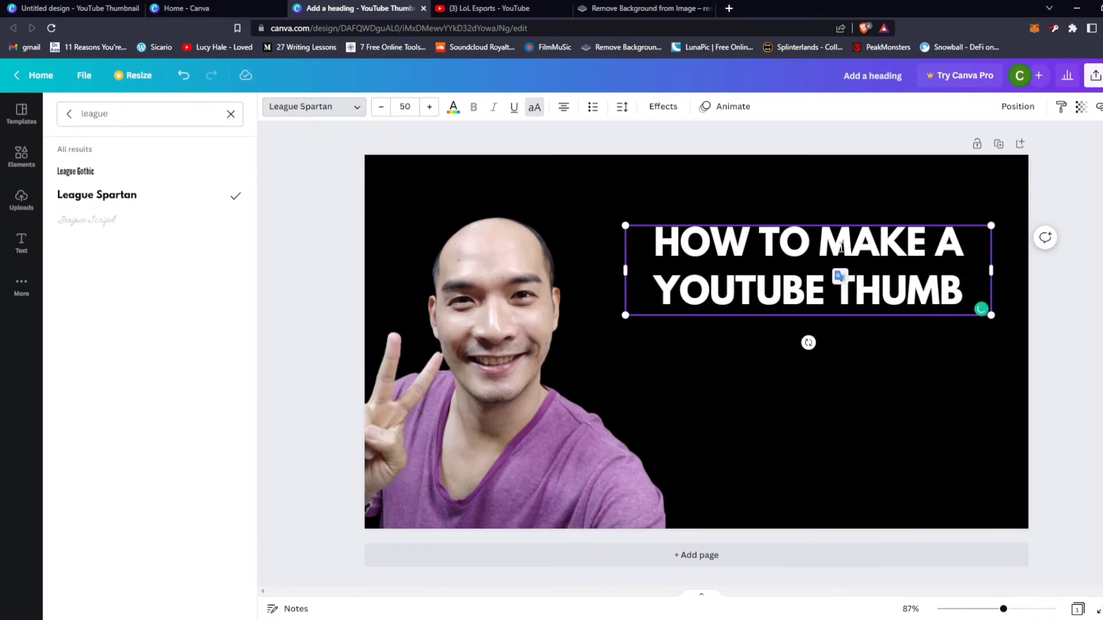
pyautogui.write('NAIL')
pyautogui.press('Return')
pyautogui.write('PART 2')
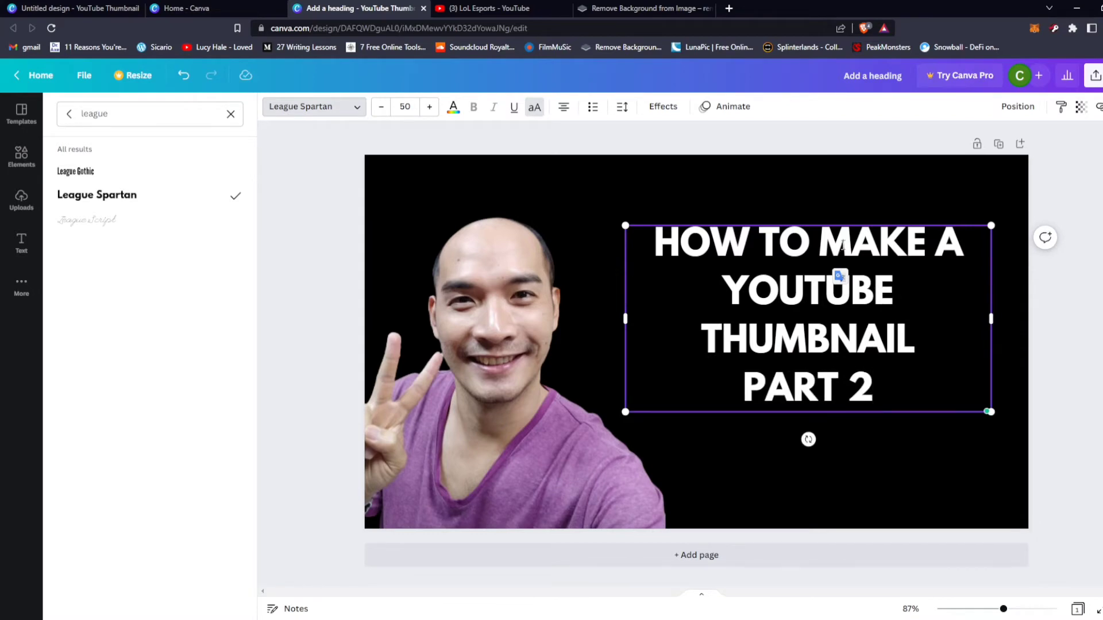
pyautogui.click(990, 249)
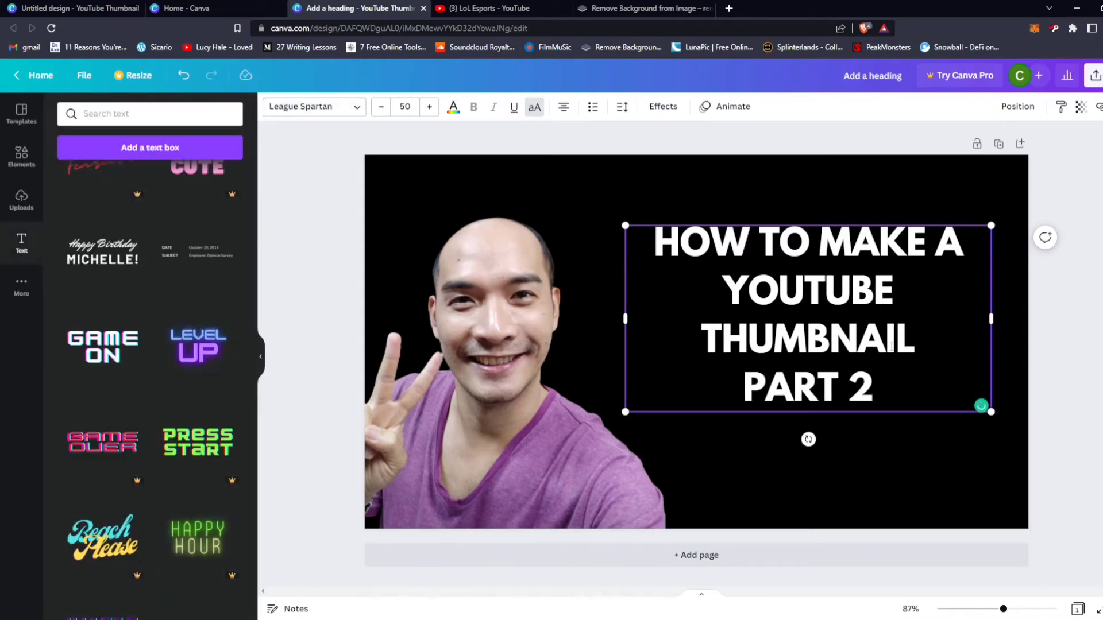
pyautogui.click(1009, 351)
# Step: Increase the font size of the entire heading text to 70
pyautogui.click(846, 316)
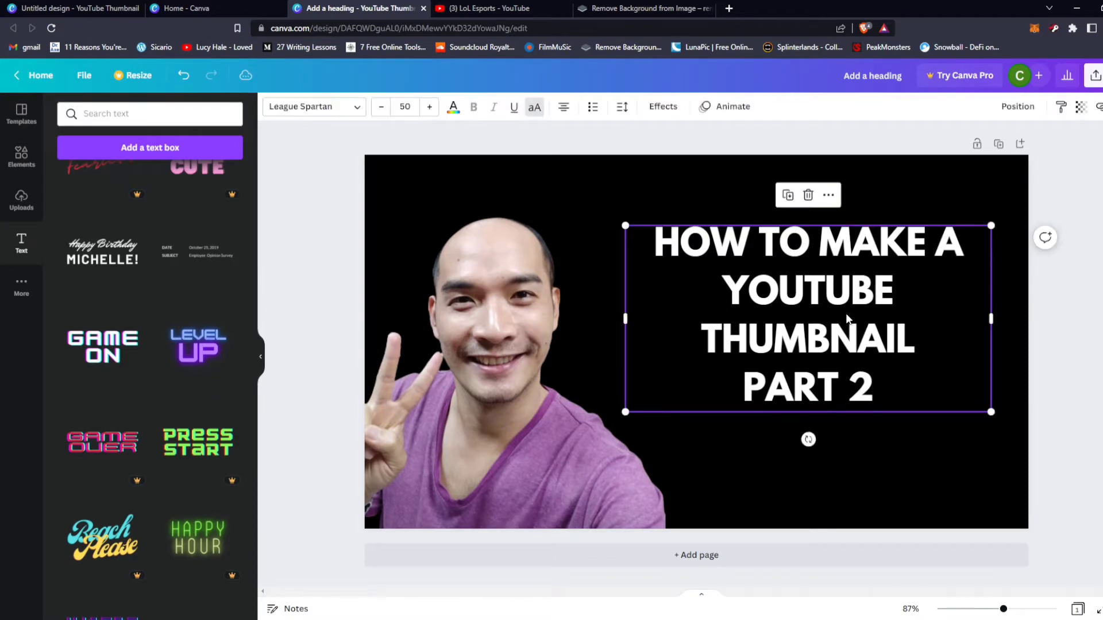
pyautogui.click(846, 305)
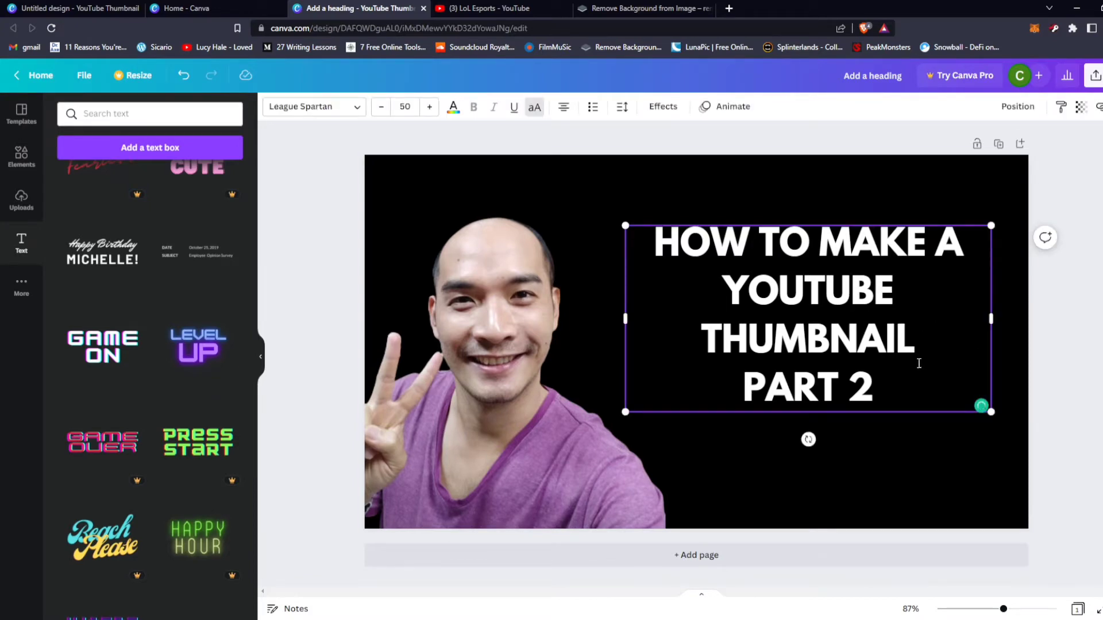
pyautogui.moveTo(909, 383); pyautogui.dragTo(642, 240)
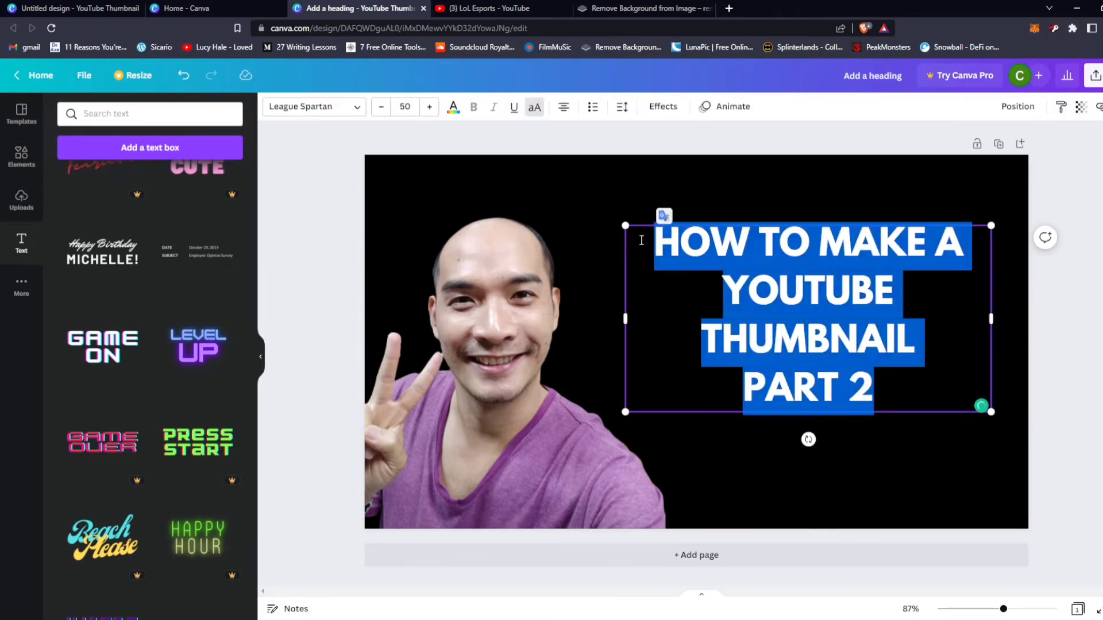
pyautogui.click(430, 107)
pyautogui.click(430, 107)
pyautogui.click(430, 107)
pyautogui.click(430, 107)
pyautogui.click(430, 107)
pyautogui.click(430, 107)
pyautogui.click(429, 107)
pyautogui.click(430, 107)
pyautogui.click(430, 107)
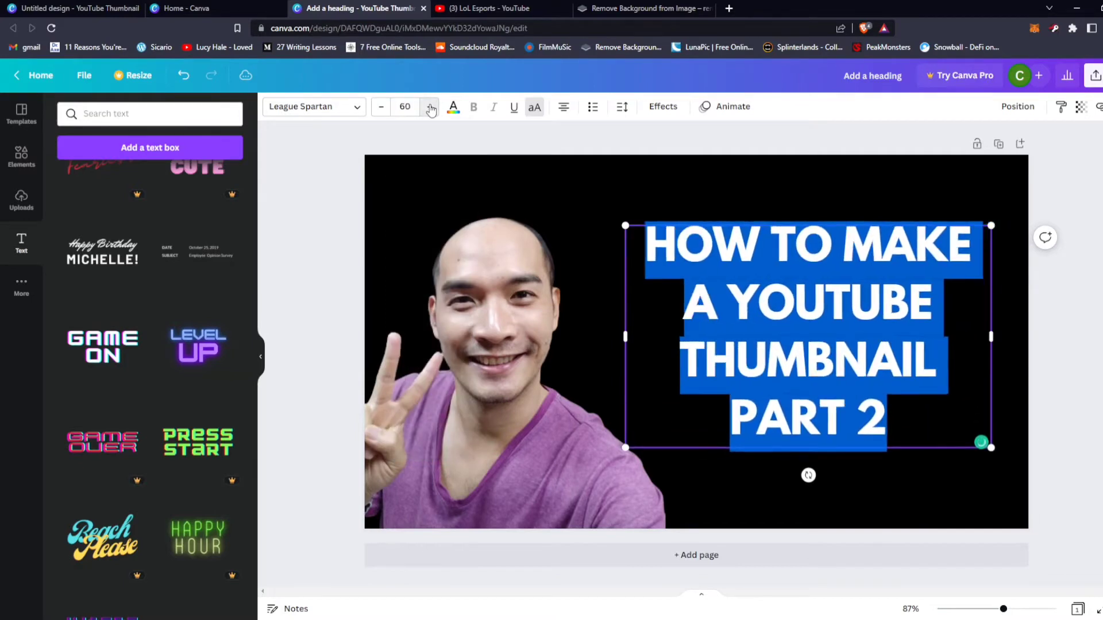
pyautogui.click(430, 107)
pyautogui.click(429, 107)
pyautogui.click(430, 107)
pyautogui.click(431, 108)
pyautogui.click(430, 107)
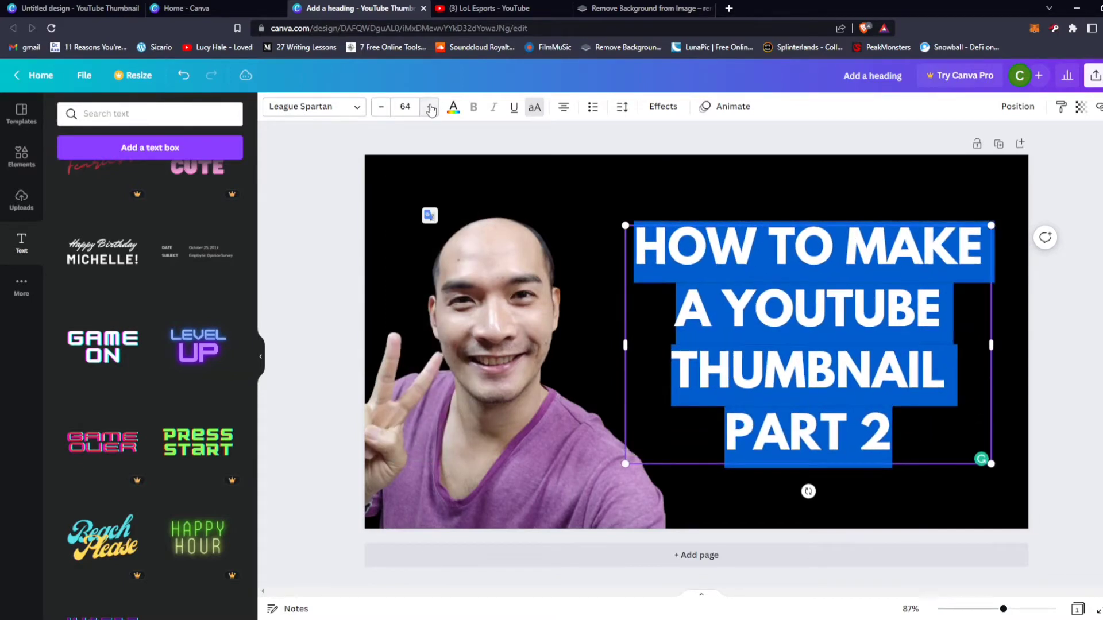
pyautogui.click(430, 107)
pyautogui.click(430, 107)
pyautogui.click(430, 108)
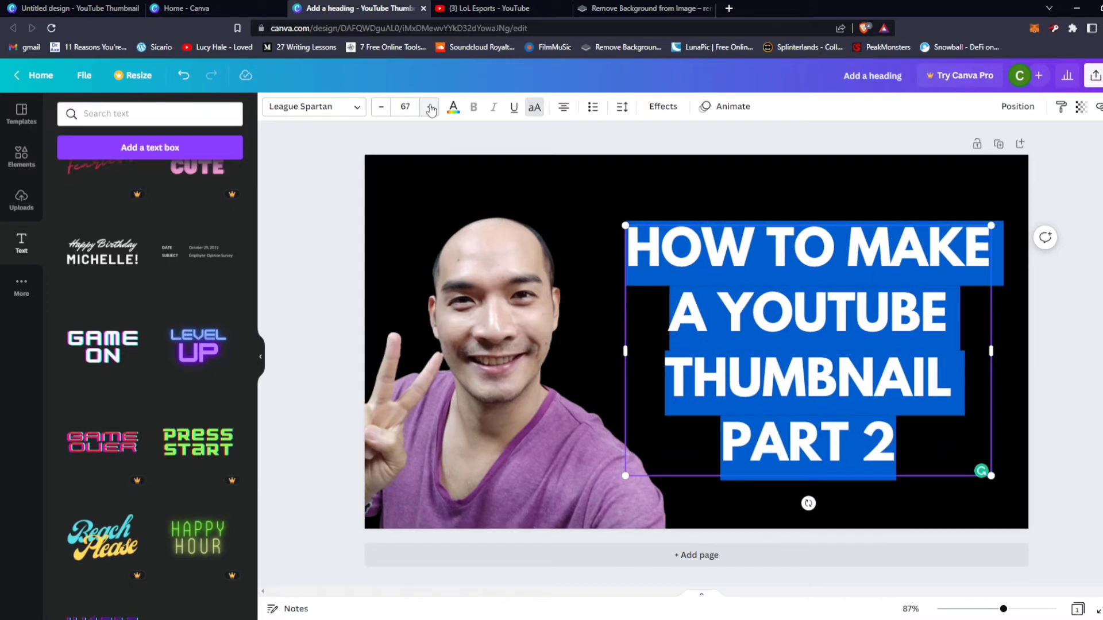
pyautogui.click(431, 108)
pyautogui.click(430, 107)
pyautogui.click(430, 107)
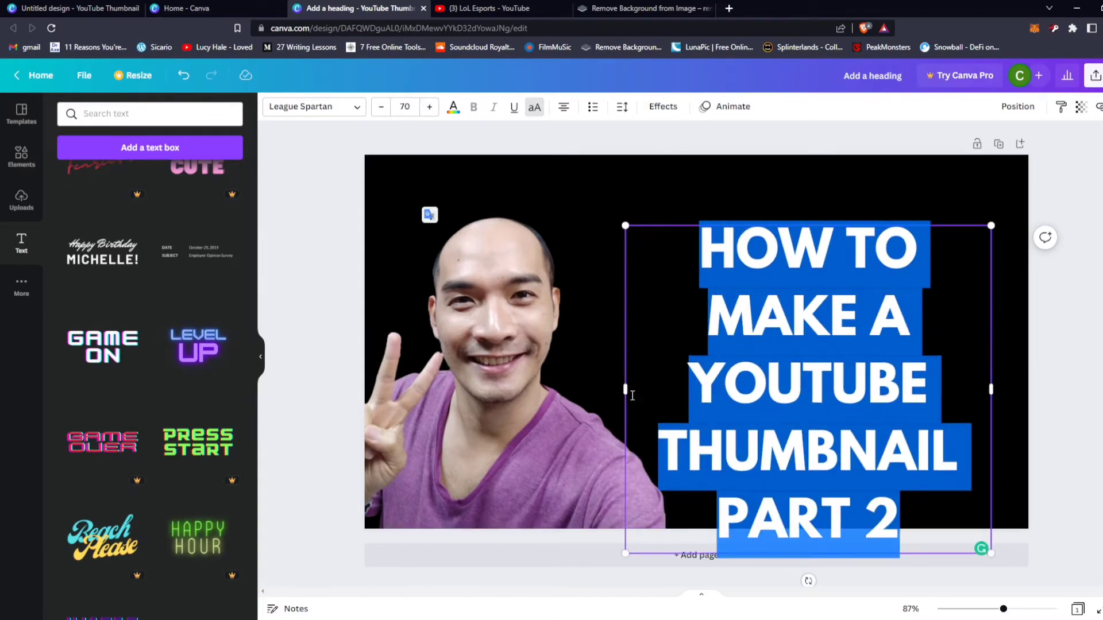
# Step: Left-align the heading in a box widened toward the face and raised slightly on the canvas
pyautogui.moveTo(626, 389); pyautogui.dragTo(594, 373)
pyautogui.click(563, 107)
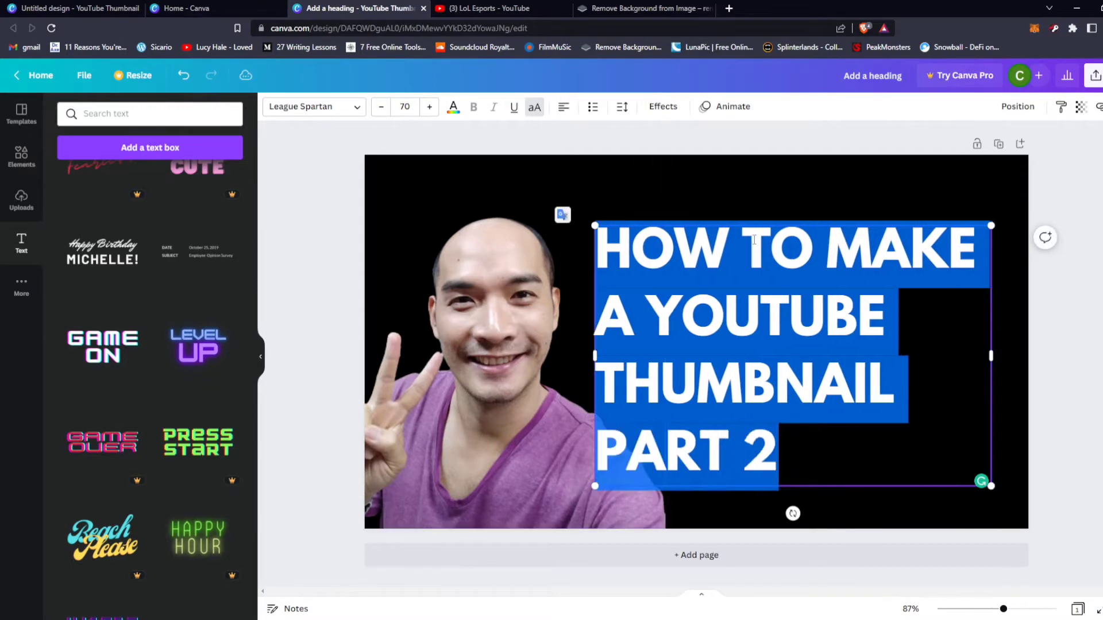
pyautogui.moveTo(736, 281); pyautogui.dragTo(731, 256)
# Step: Add an S to the word THUMBNAIL in the heading so it reads "THUMBNAILS"
pyautogui.click(882, 310)
pyautogui.click(901, 362)
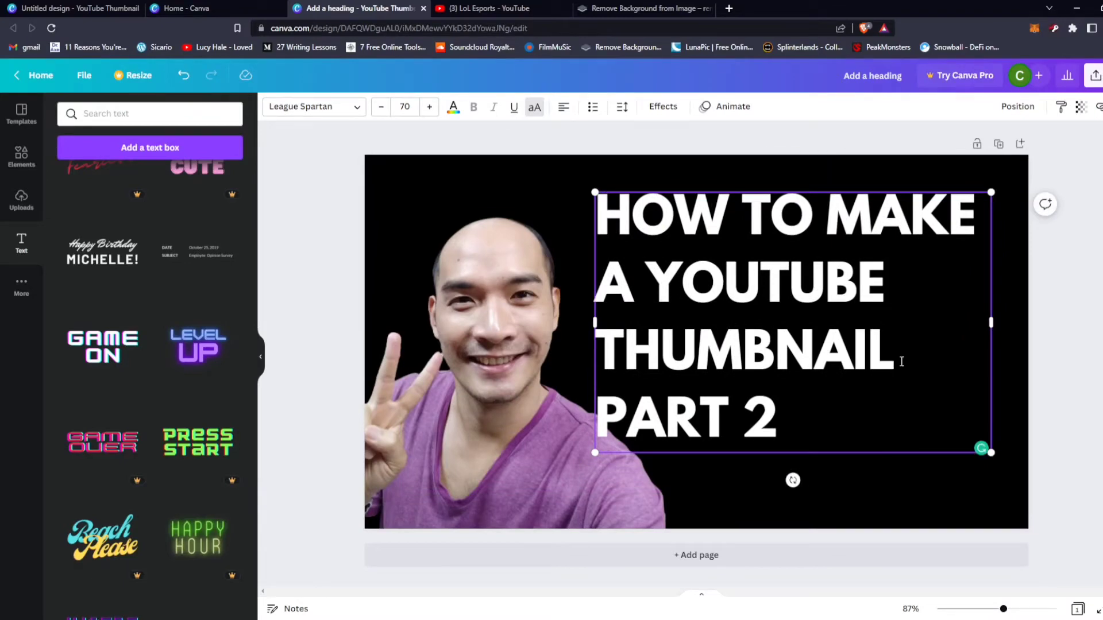
pyautogui.write('S')
pyautogui.click(960, 457)
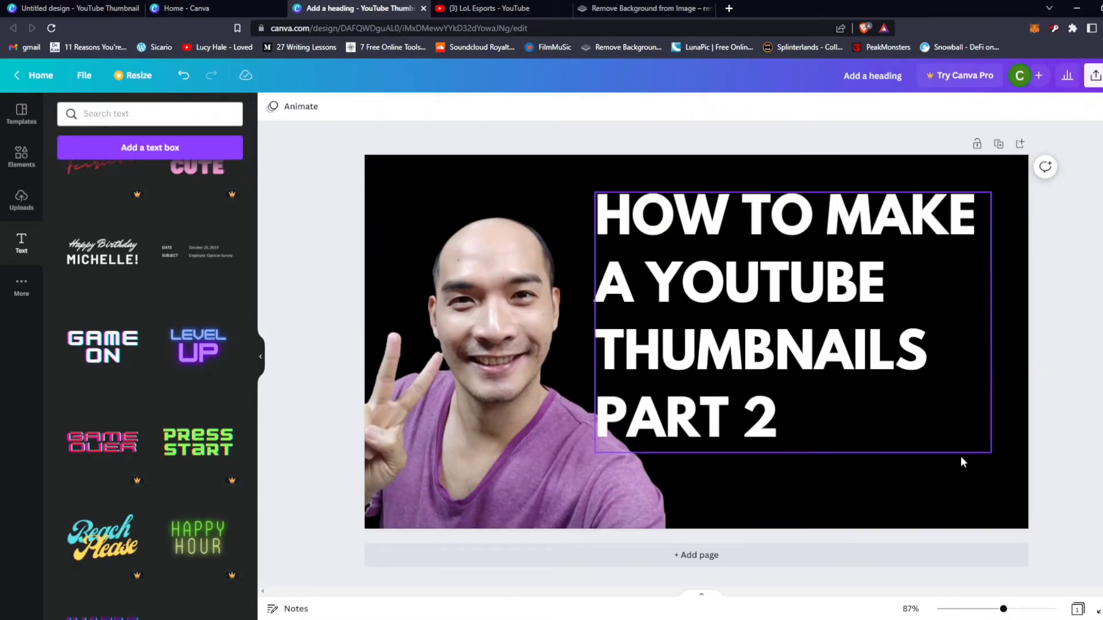
# Step: Right-align the heading text within its box
pyautogui.click(799, 413)
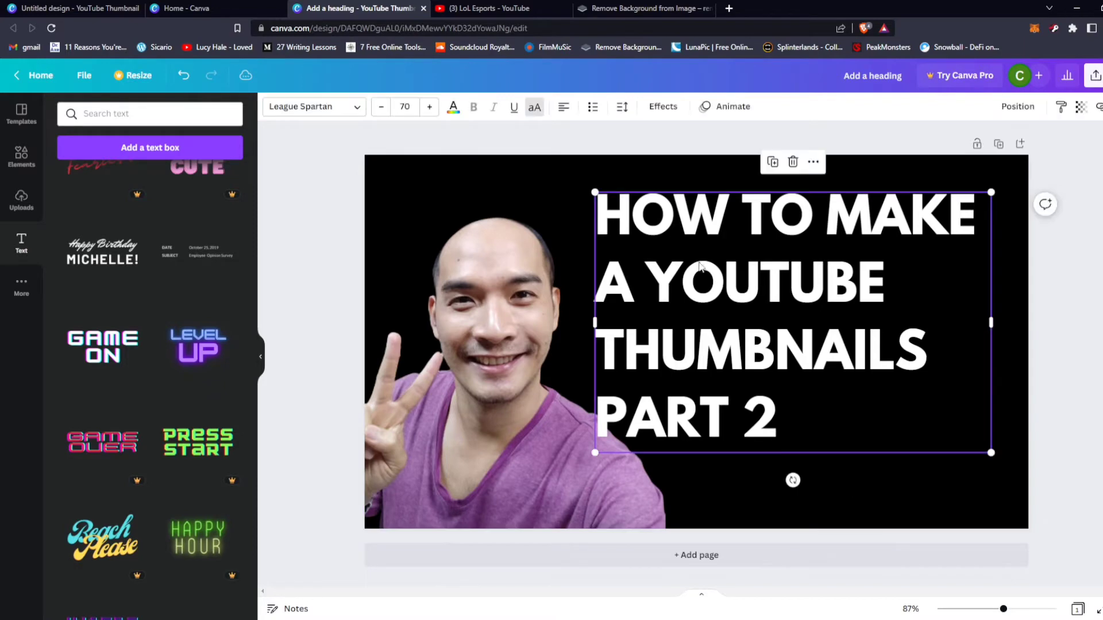
pyautogui.click(563, 107)
pyautogui.click(562, 110)
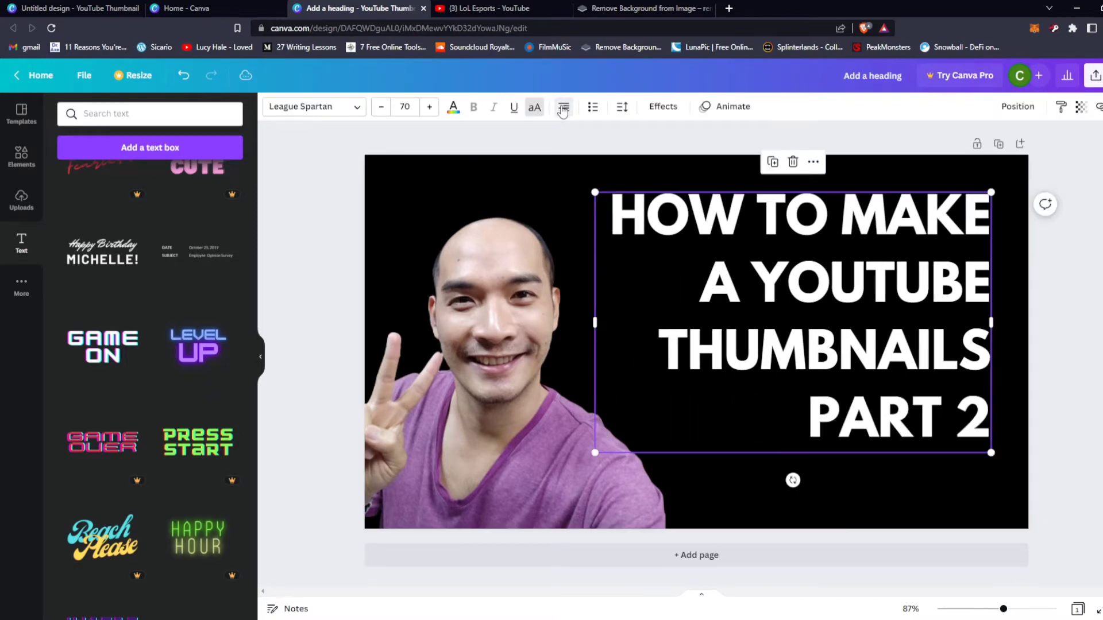
pyautogui.click(1093, 402)
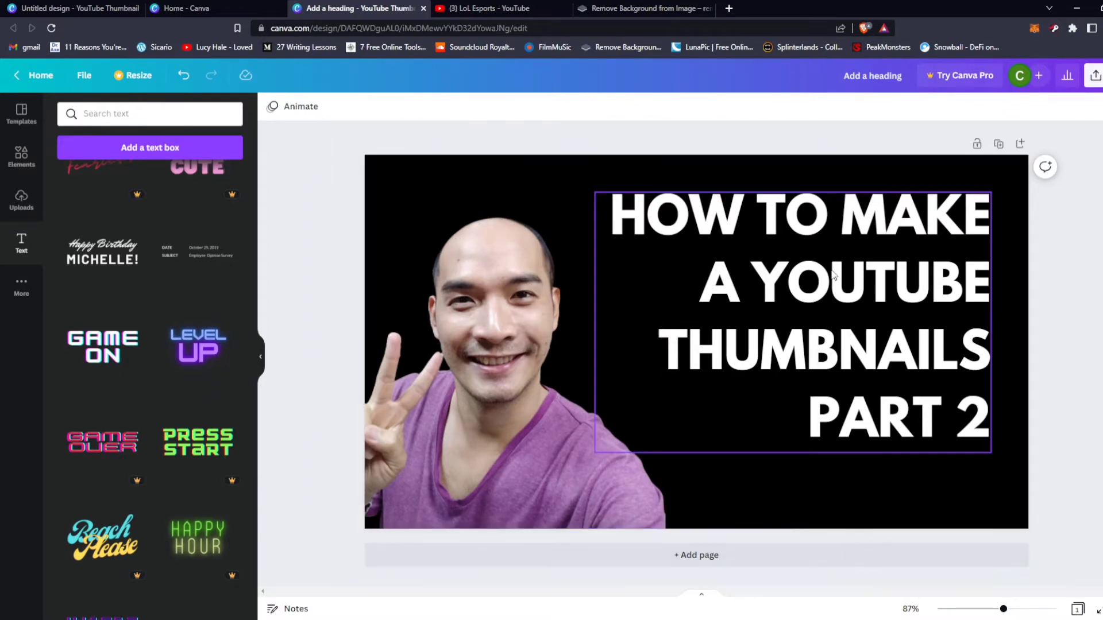
# Step: Color only the word "YOUTUBE" in the heading red, using the default bright red
pyautogui.click(845, 304)
pyautogui.click(845, 303)
pyautogui.moveTo(752, 284); pyautogui.dragTo(982, 281)
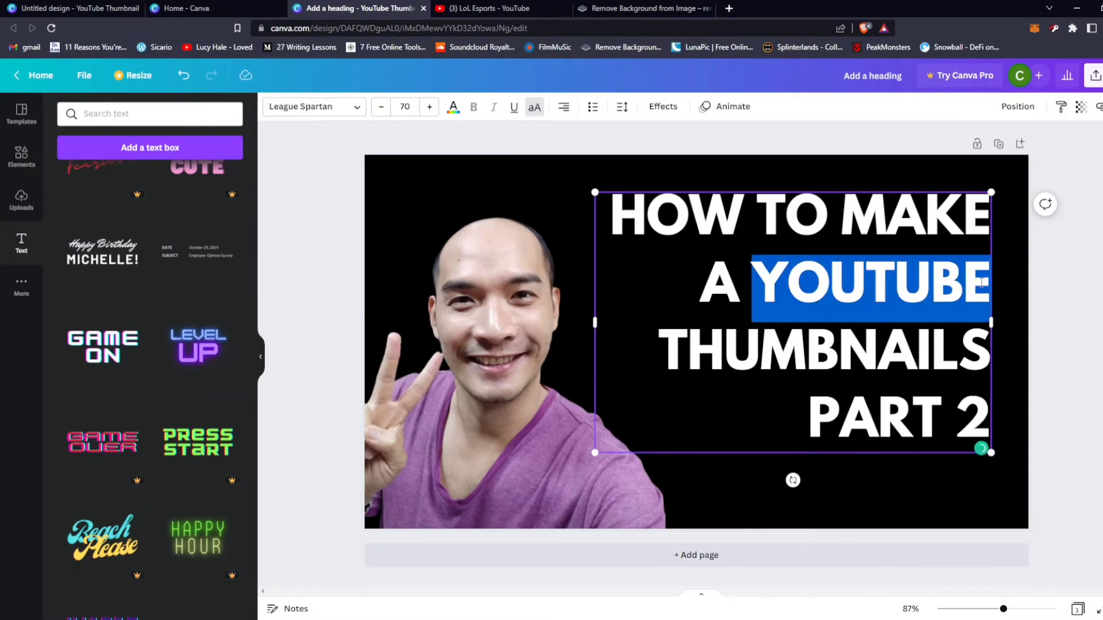
pyautogui.click(453, 107)
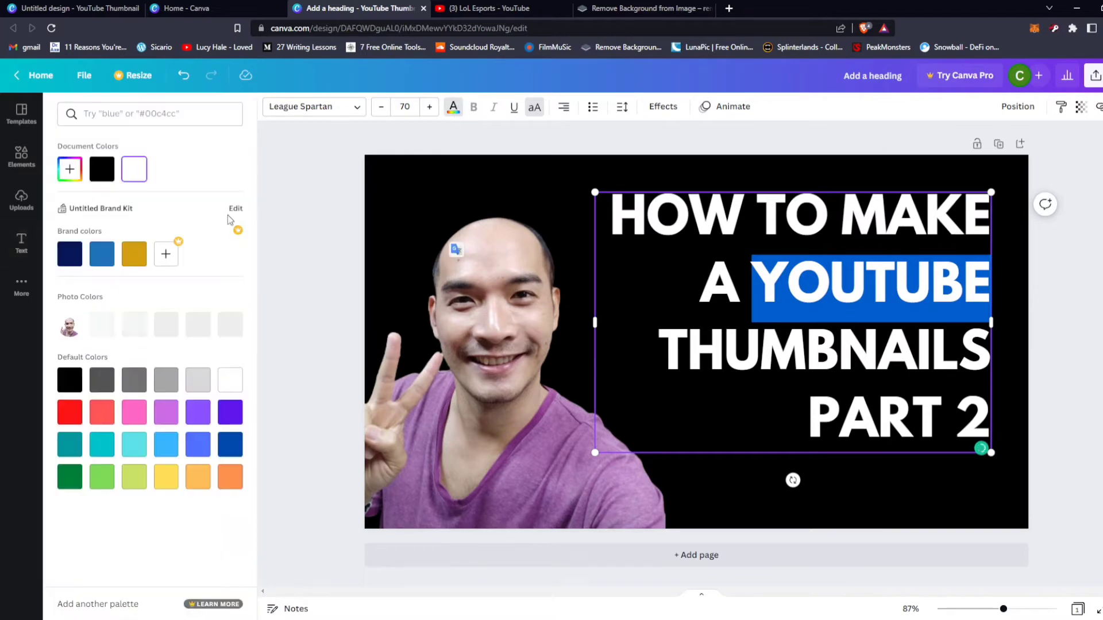
pyautogui.click(70, 411)
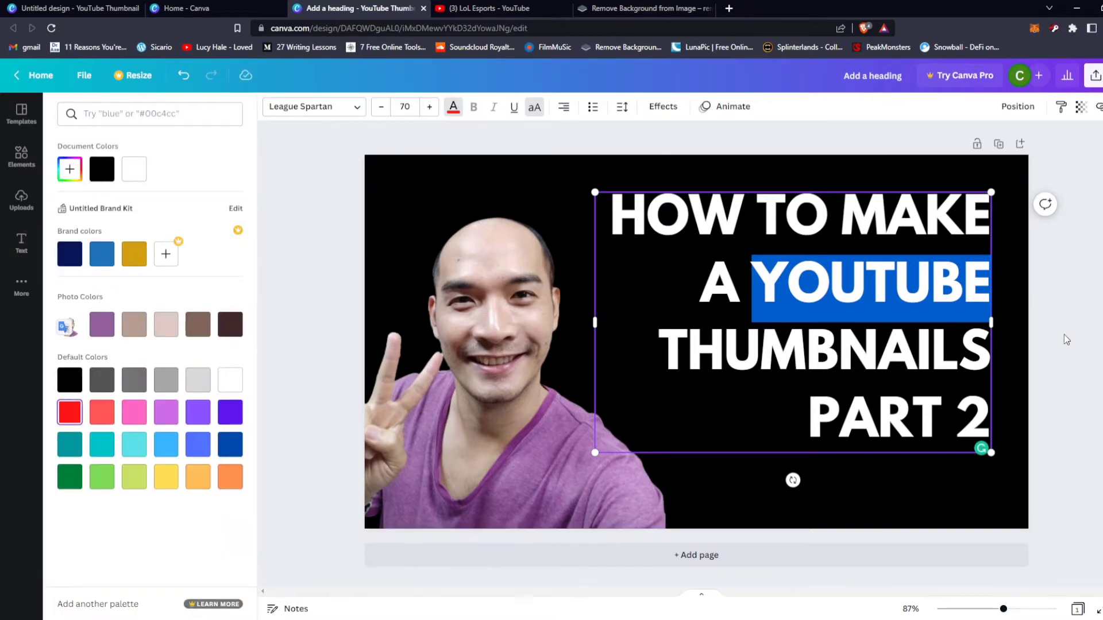
pyautogui.click(1091, 380)
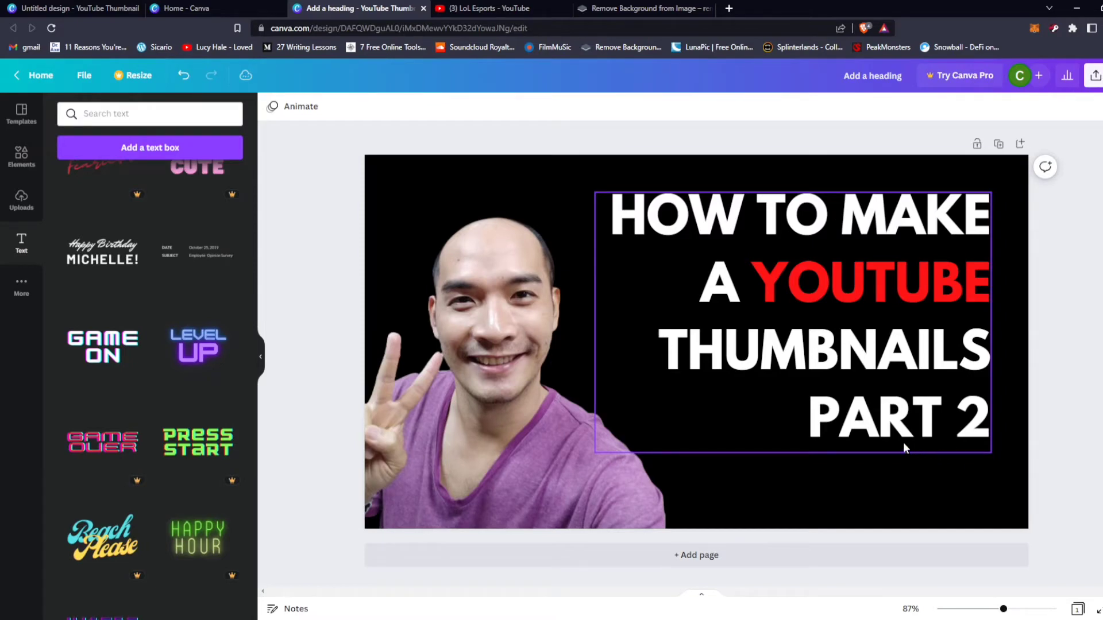
# Step: Delete "PART 2" and its leftover empty line from the end of the heading
pyautogui.click(826, 420)
pyautogui.doubleClick(825, 420)
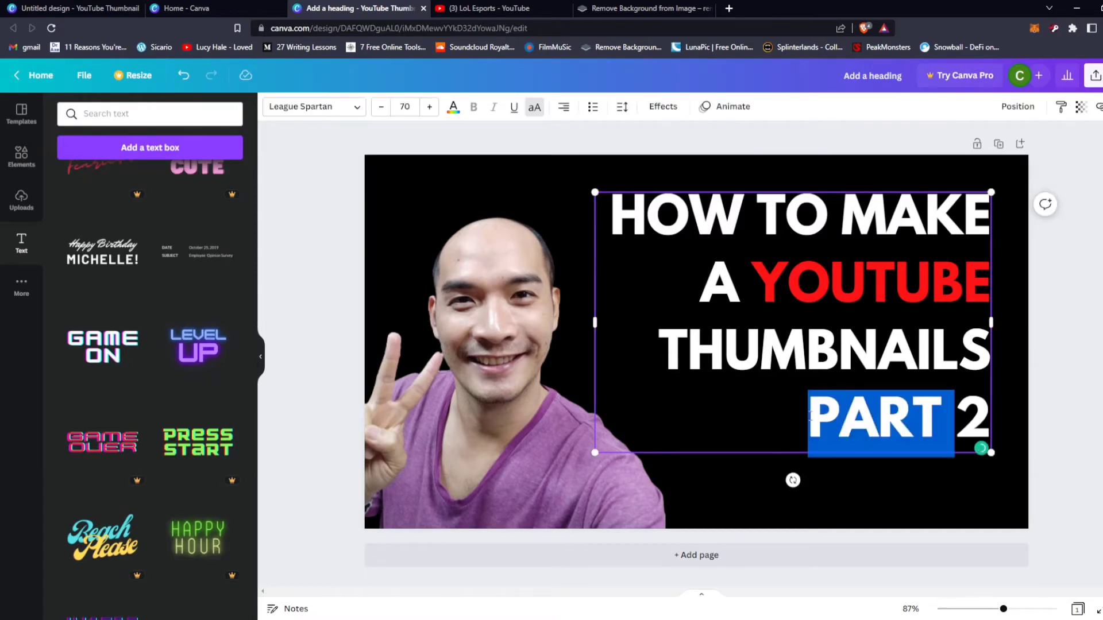
pyautogui.click(832, 424)
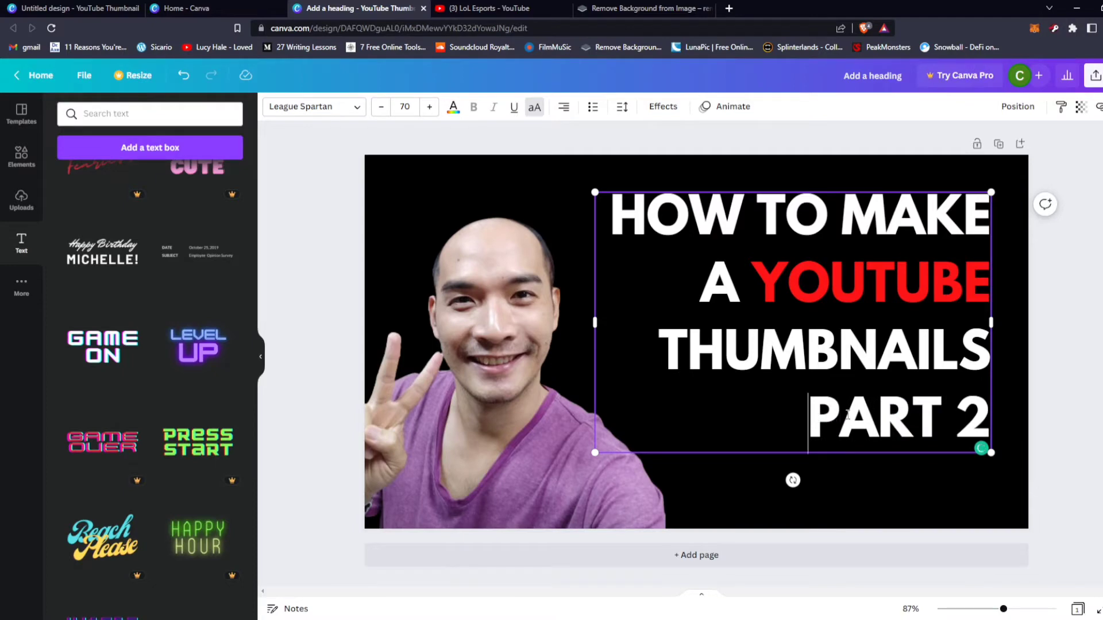
pyautogui.moveTo(808, 416); pyautogui.dragTo(976, 411)
pyautogui.press('BackSpace')
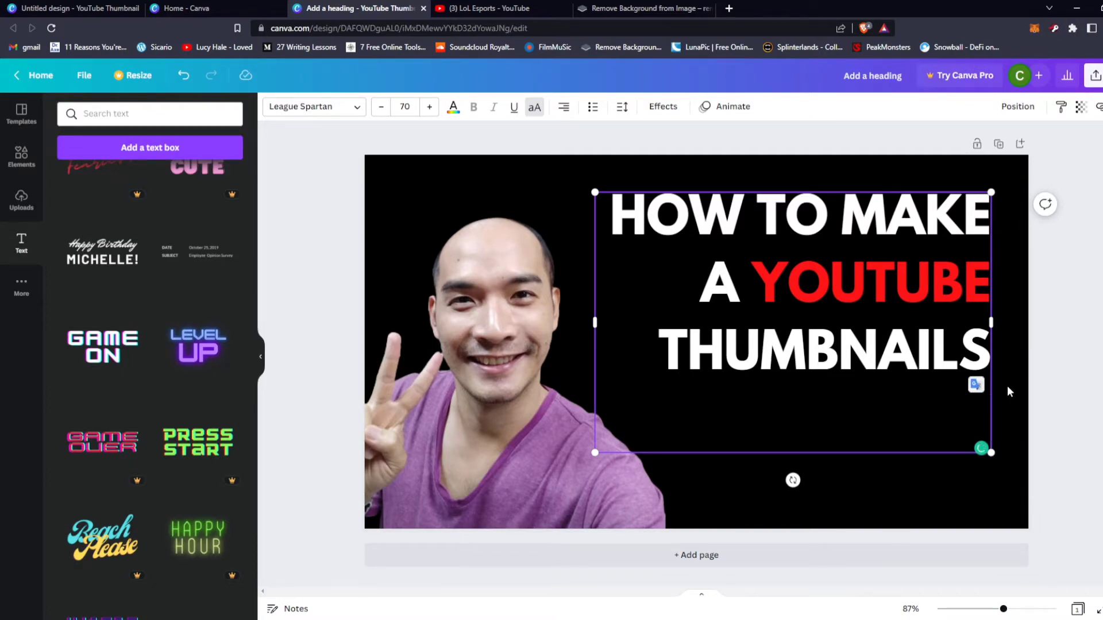
pyautogui.press('BackSpace')
pyautogui.click(1011, 336)
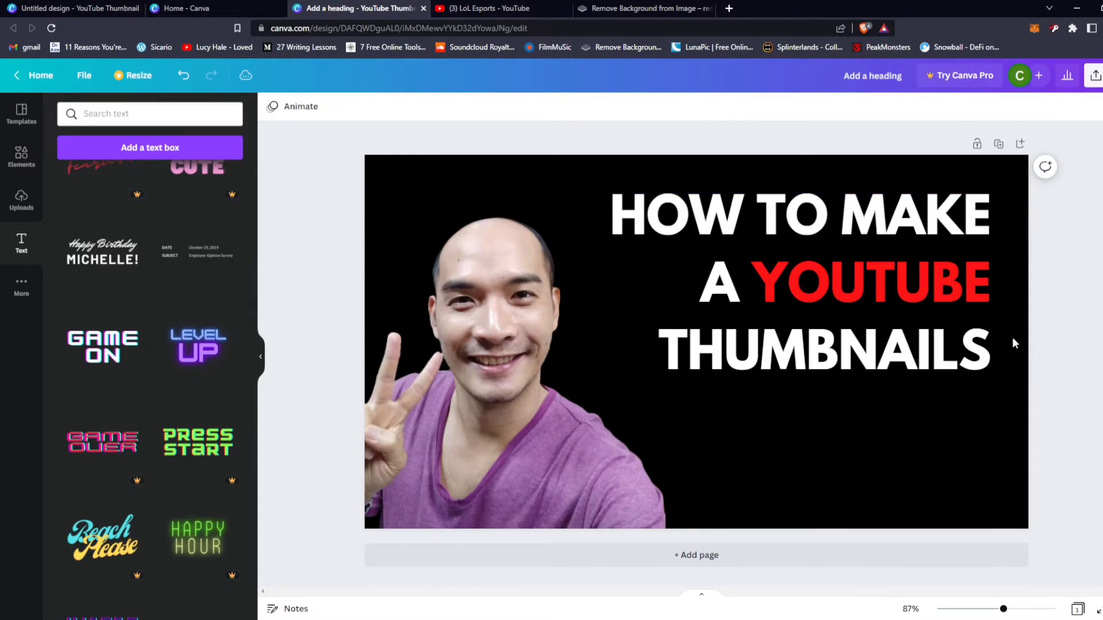
# Step: Increase the font size of the shortened heading to 76
pyautogui.click(808, 301)
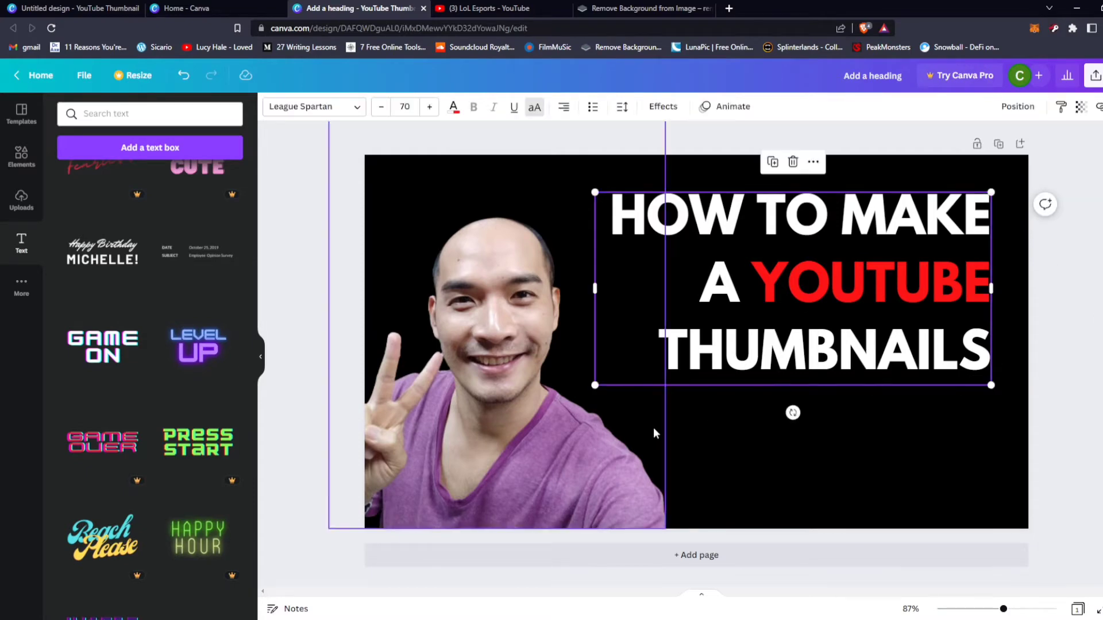
pyautogui.click(429, 107)
pyautogui.click(429, 107)
pyautogui.click(429, 107)
pyautogui.click(428, 106)
pyautogui.click(428, 107)
pyautogui.click(428, 107)
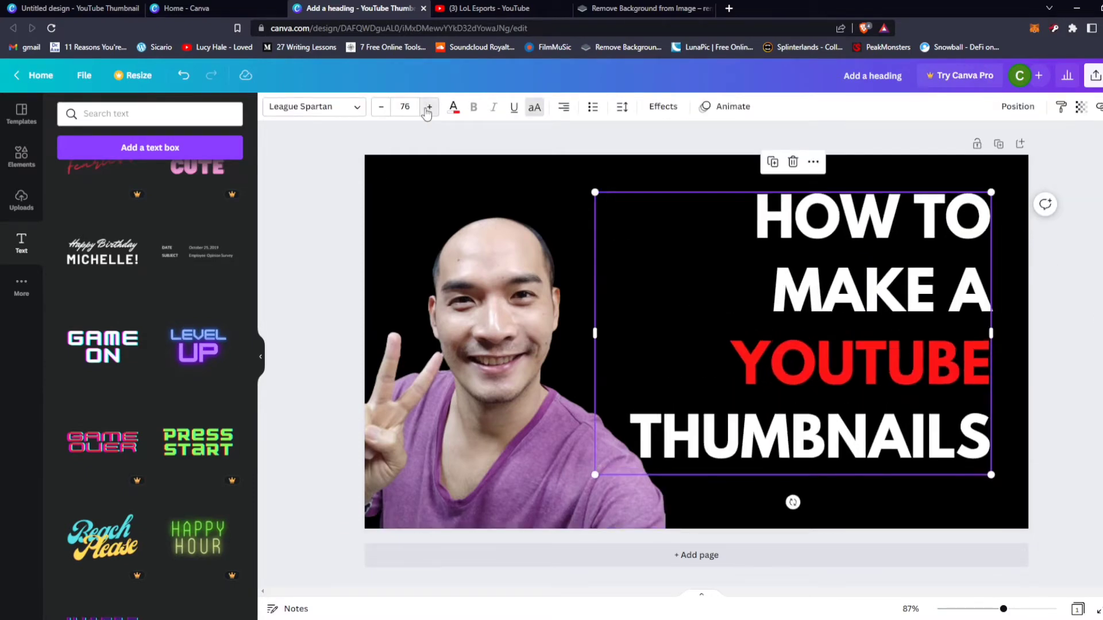
# Step: Set the heading's font size to 80 and widen its box toward the portrait so the text wraps onto three lines
pyautogui.click(428, 107)
pyautogui.click(429, 107)
pyautogui.click(428, 106)
pyautogui.click(428, 107)
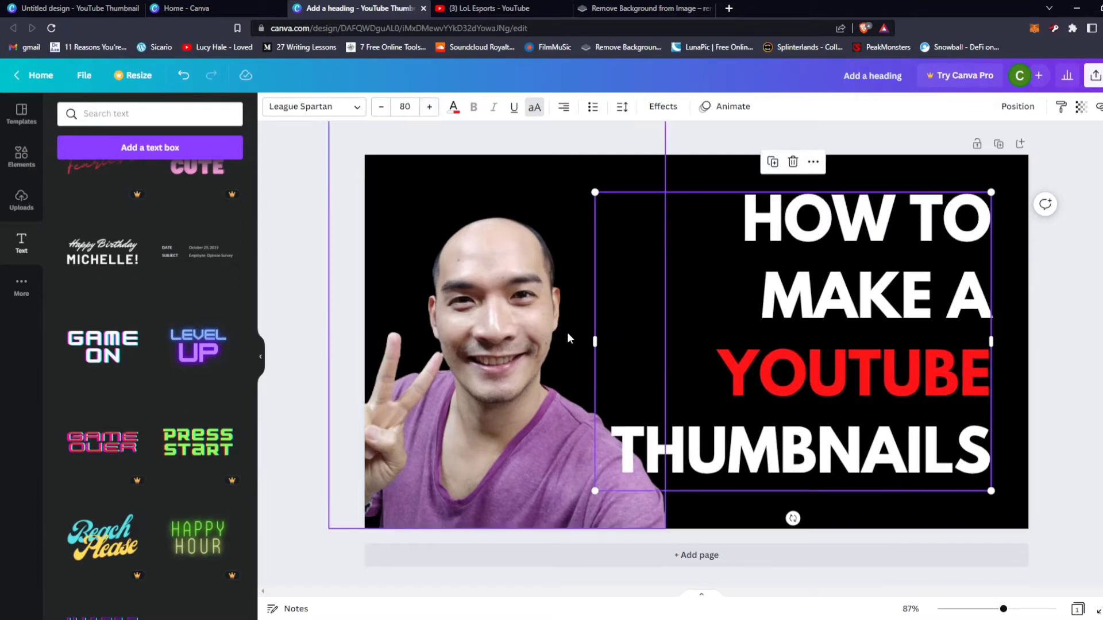
pyautogui.moveTo(594, 341); pyautogui.dragTo(539, 320)
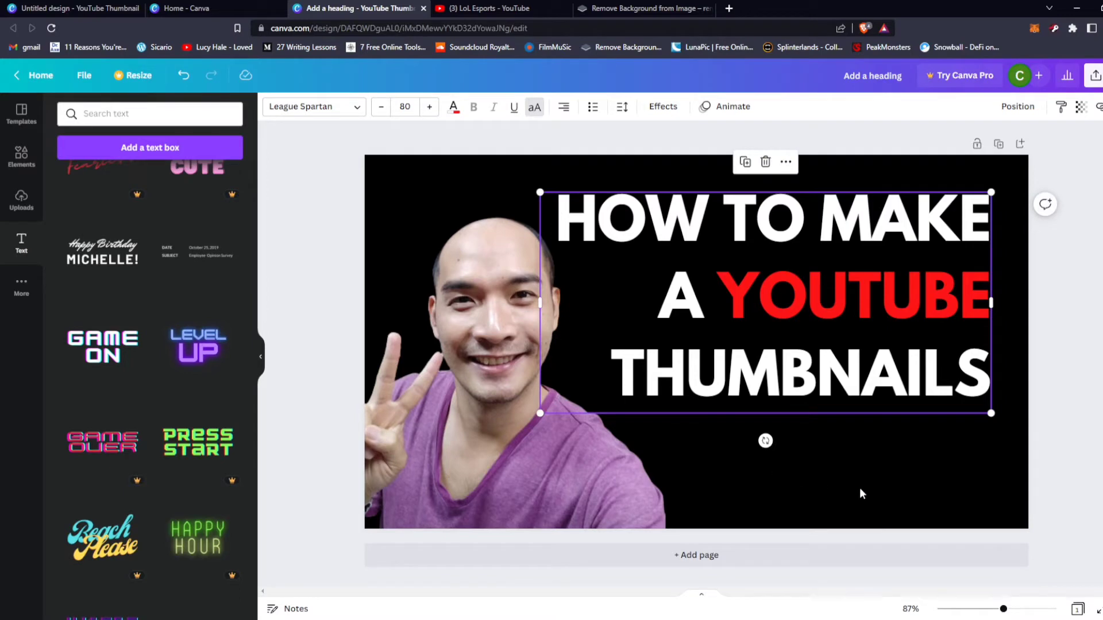
pyautogui.click(1101, 446)
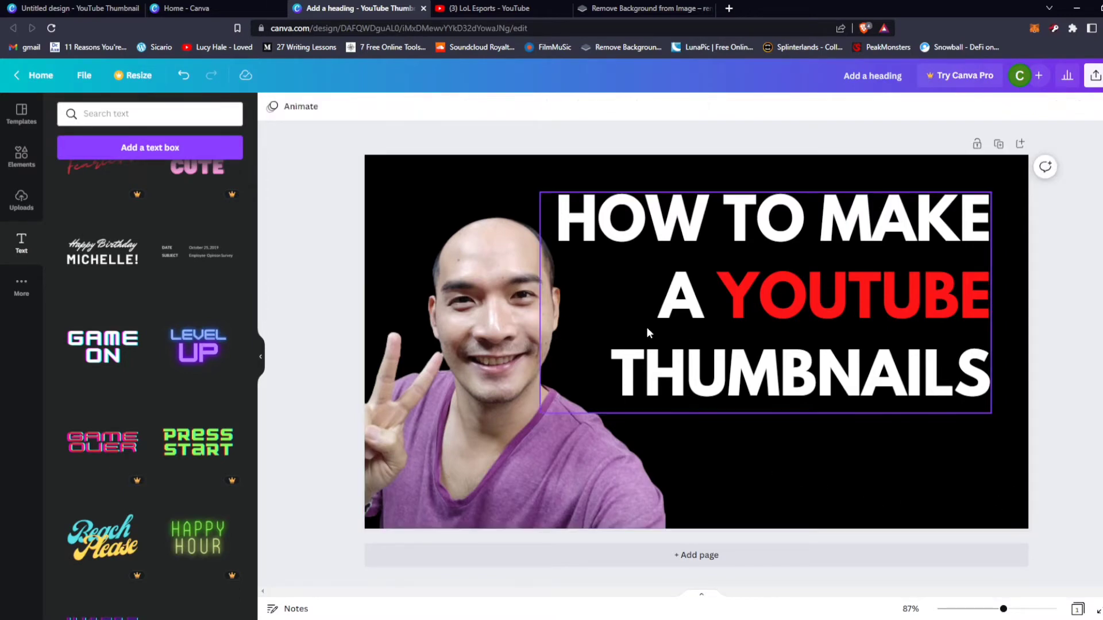
# Step: Shift the portrait slightly left, away from the heading, and reduce the heading's font size to 75
pyautogui.moveTo(458, 309); pyautogui.dragTo(441, 309)
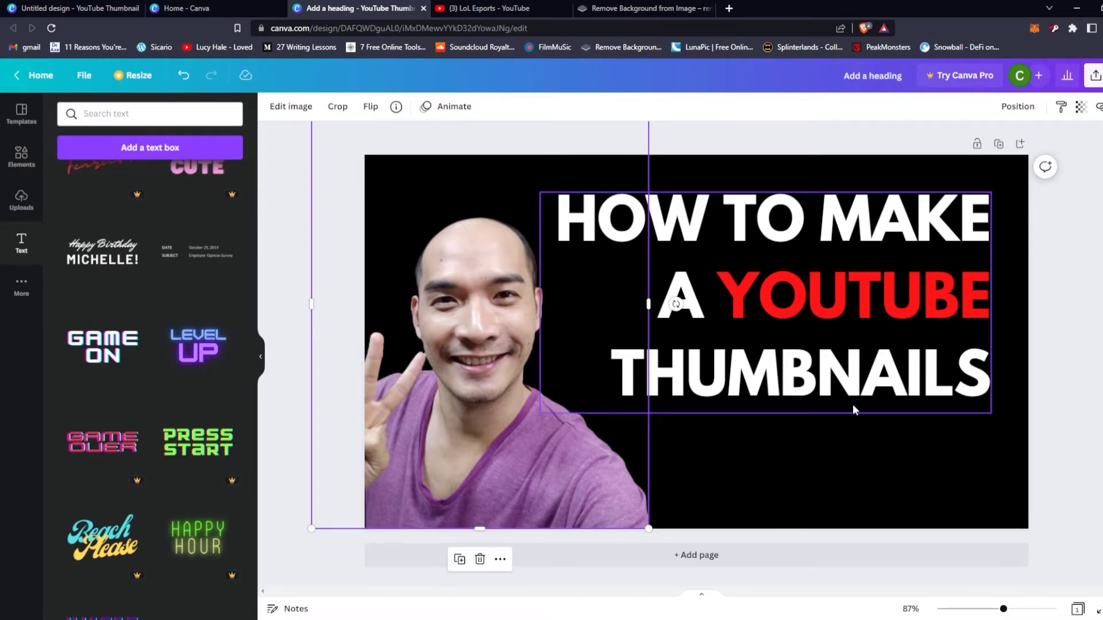
pyautogui.click(766, 296)
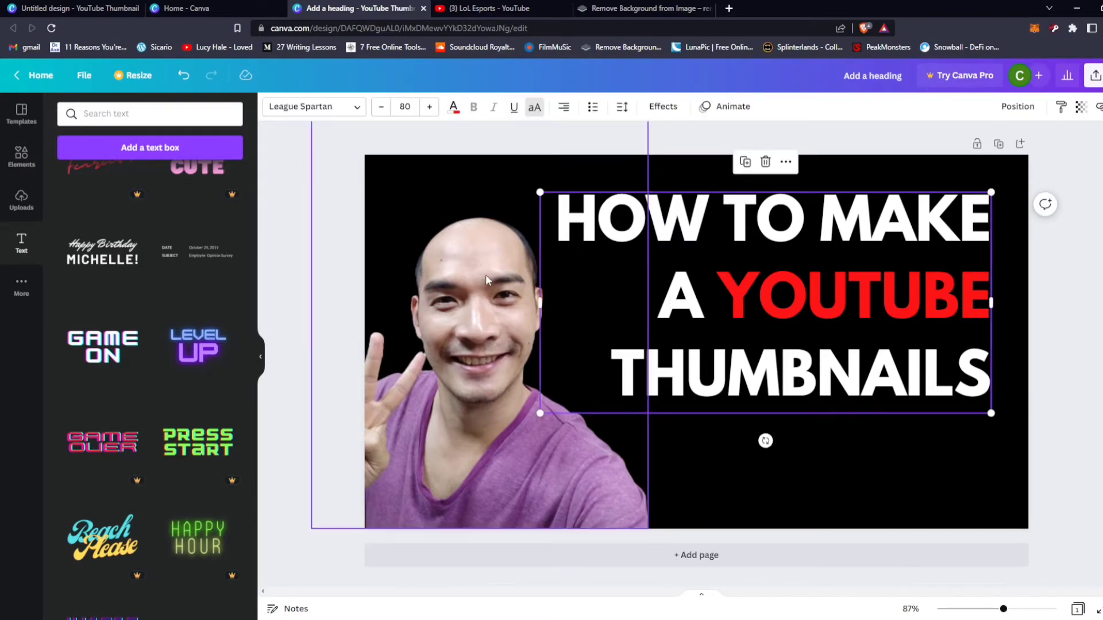
pyautogui.click(381, 108)
pyautogui.click(381, 108)
pyautogui.click(380, 109)
pyautogui.click(380, 110)
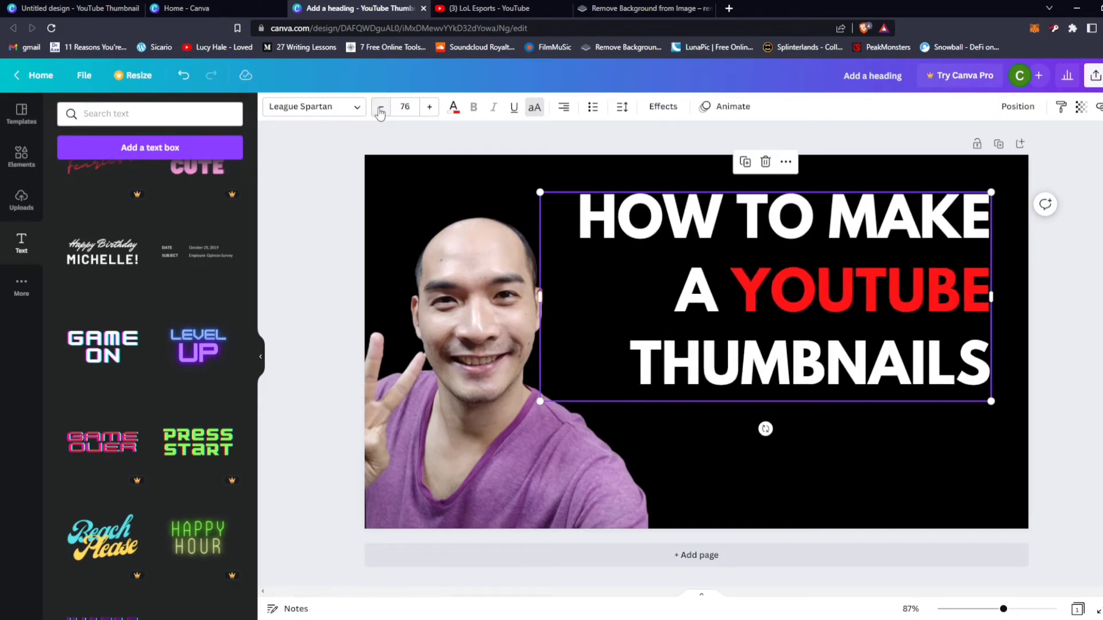
pyautogui.click(380, 111)
pyautogui.click(1086, 350)
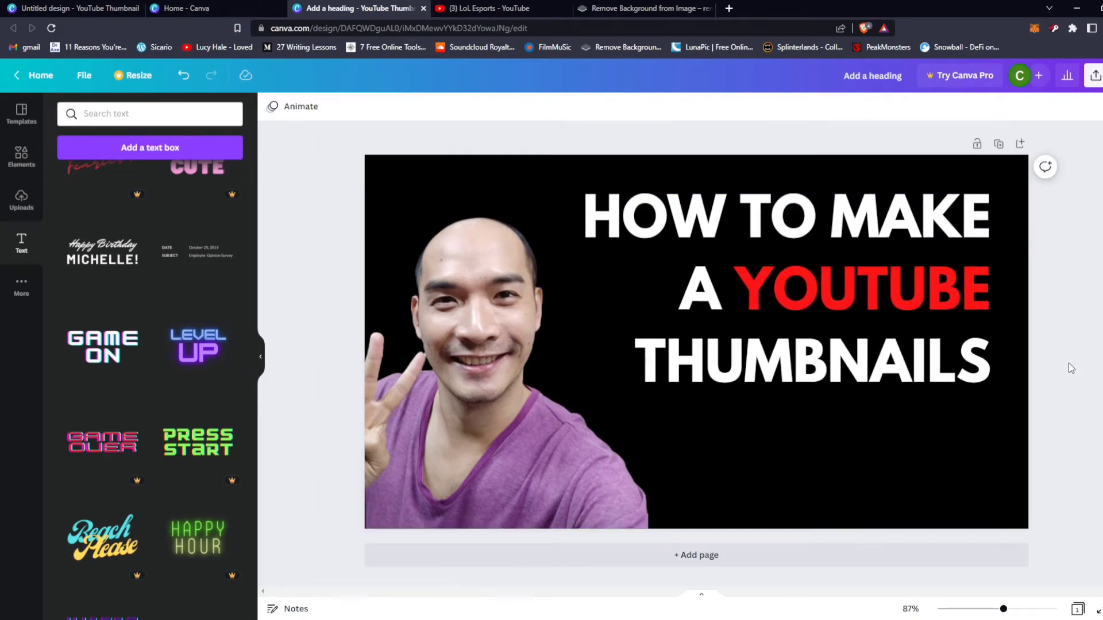
# Step: Move the heading slightly down on the canvas and set its font size to 77
pyautogui.click(880, 261)
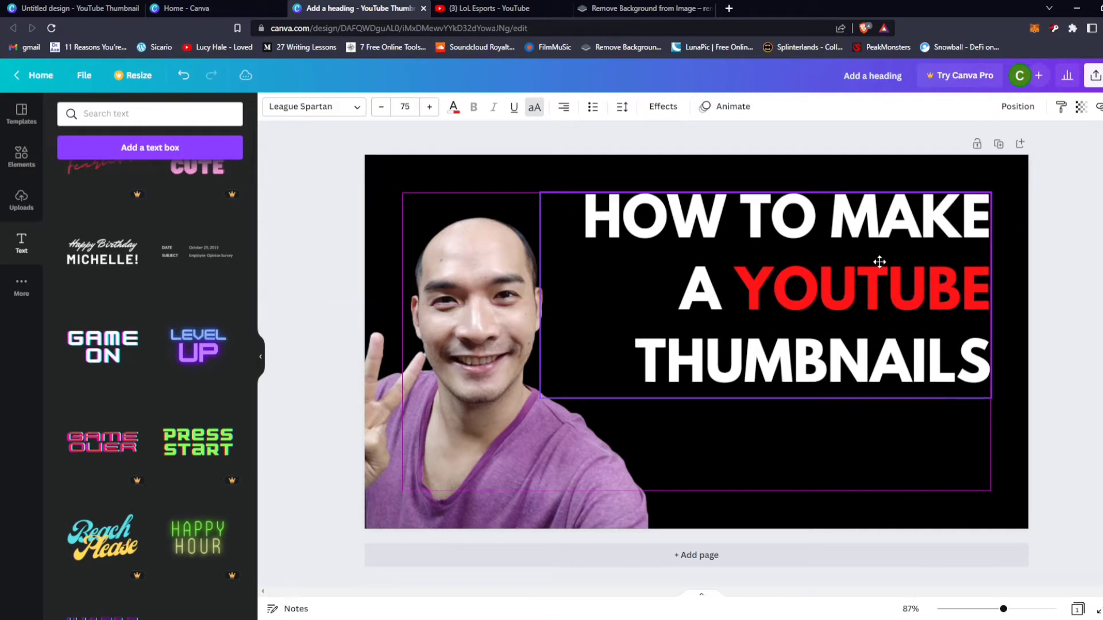
pyautogui.moveTo(880, 262); pyautogui.dragTo(881, 268)
pyautogui.click(1068, 358)
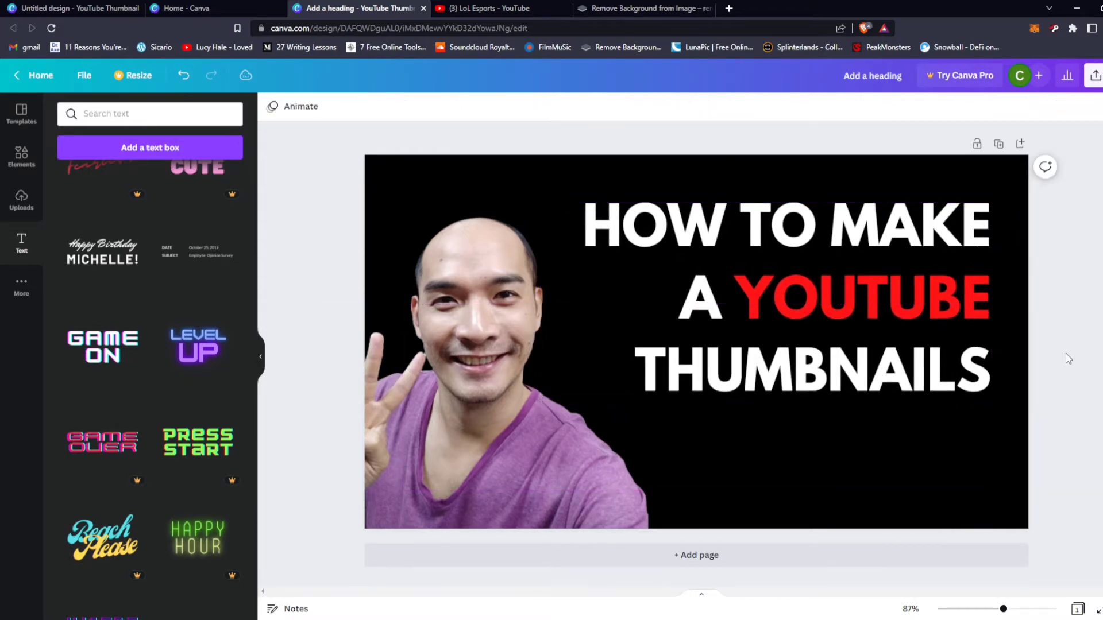
pyautogui.click(804, 368)
pyautogui.click(429, 106)
pyautogui.click(429, 106)
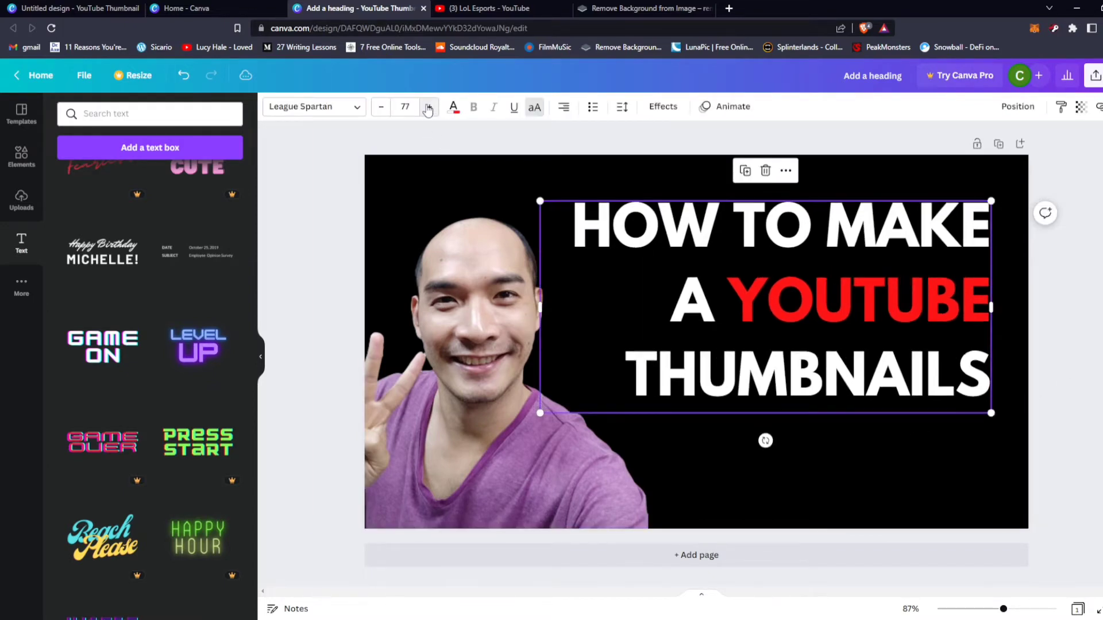
pyautogui.click(473, 413)
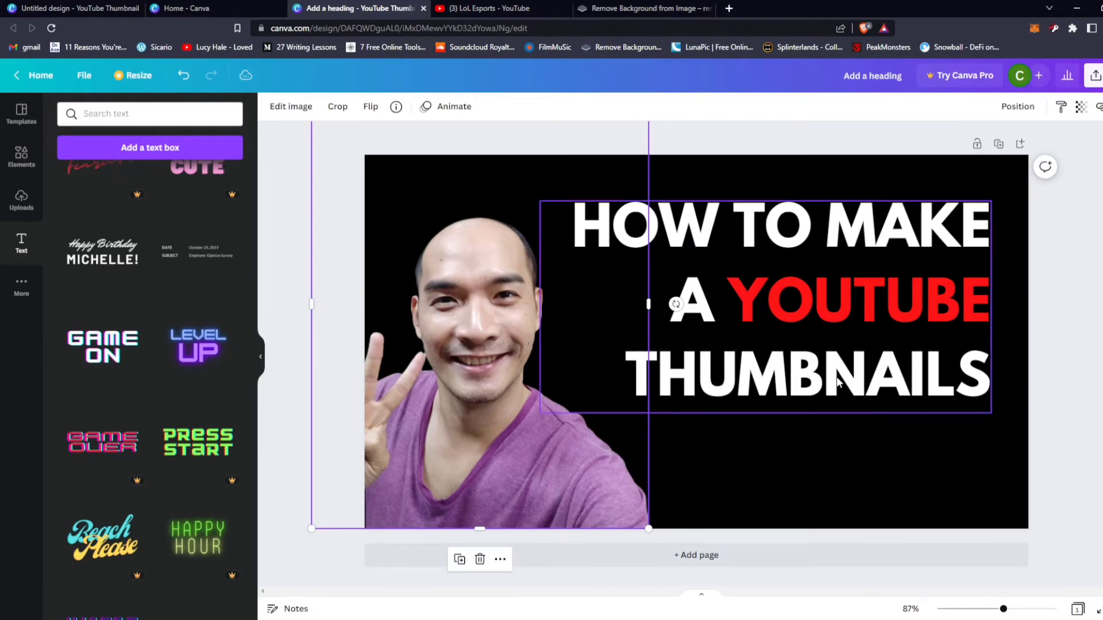
pyautogui.click(1004, 476)
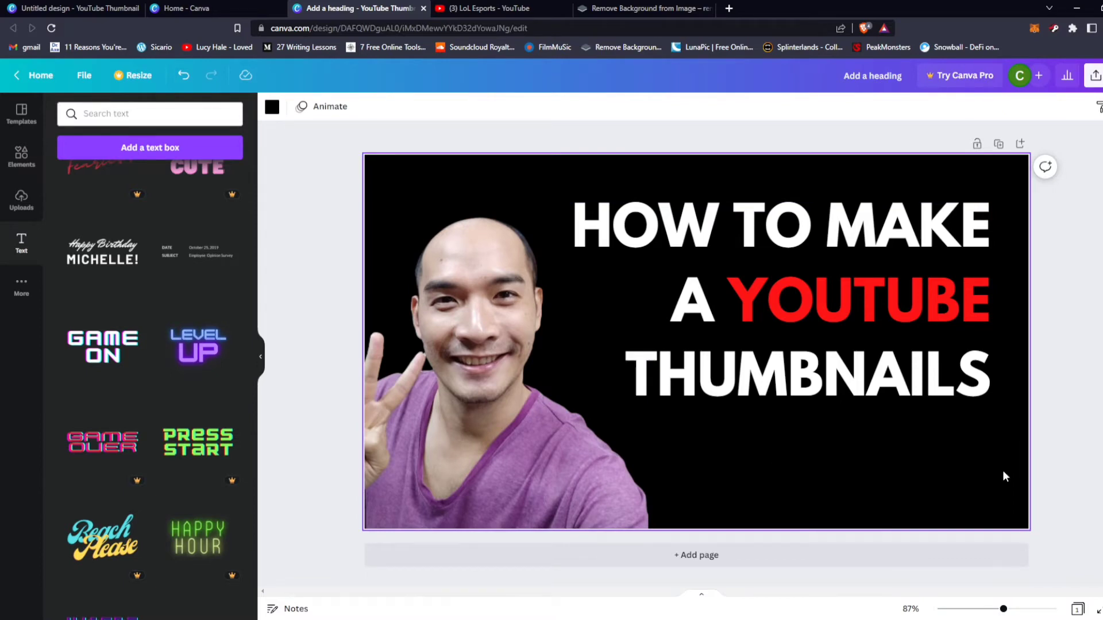
pyautogui.click(597, 408)
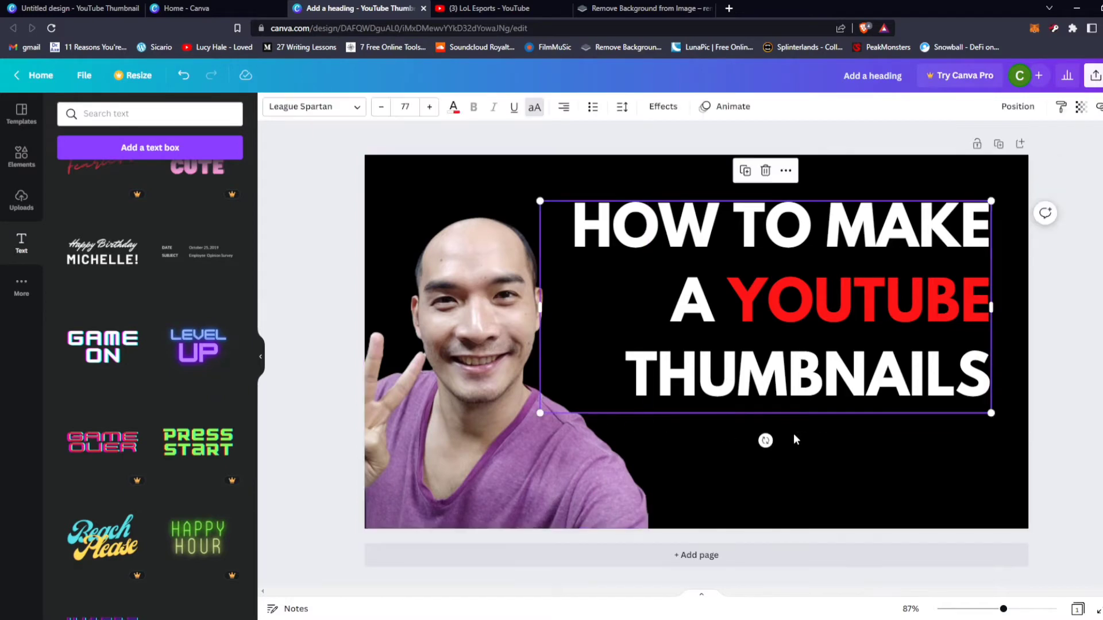
pyautogui.click(876, 446)
pyautogui.click(801, 393)
# Step: Add a subheading reading "Part 2" directly below the heading
pyautogui.scroll(5, 189, 312)
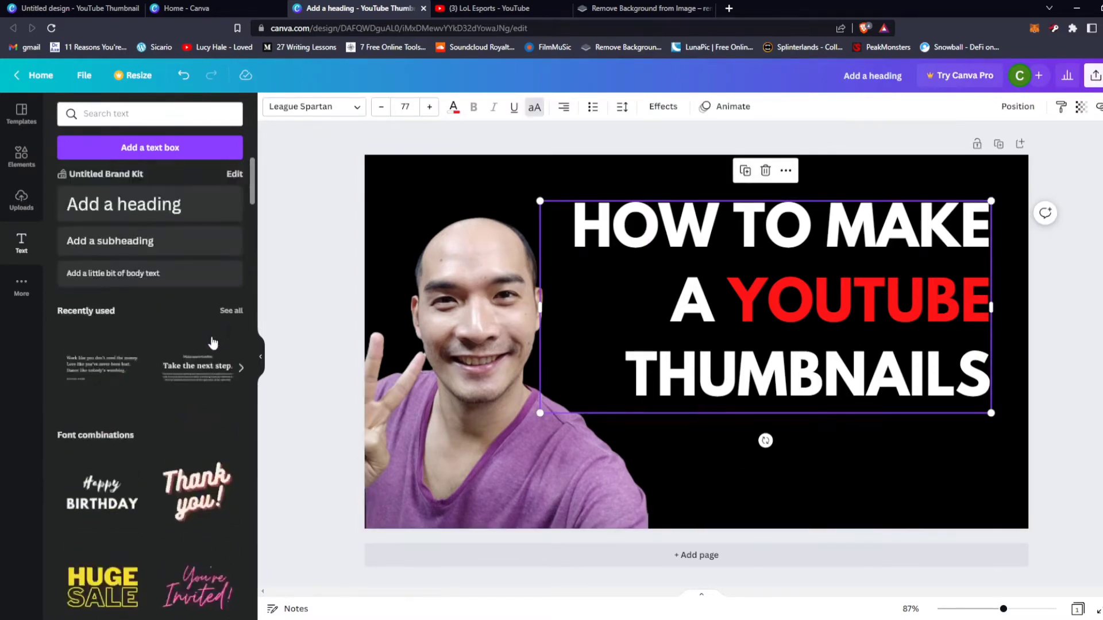
pyautogui.click(86, 242)
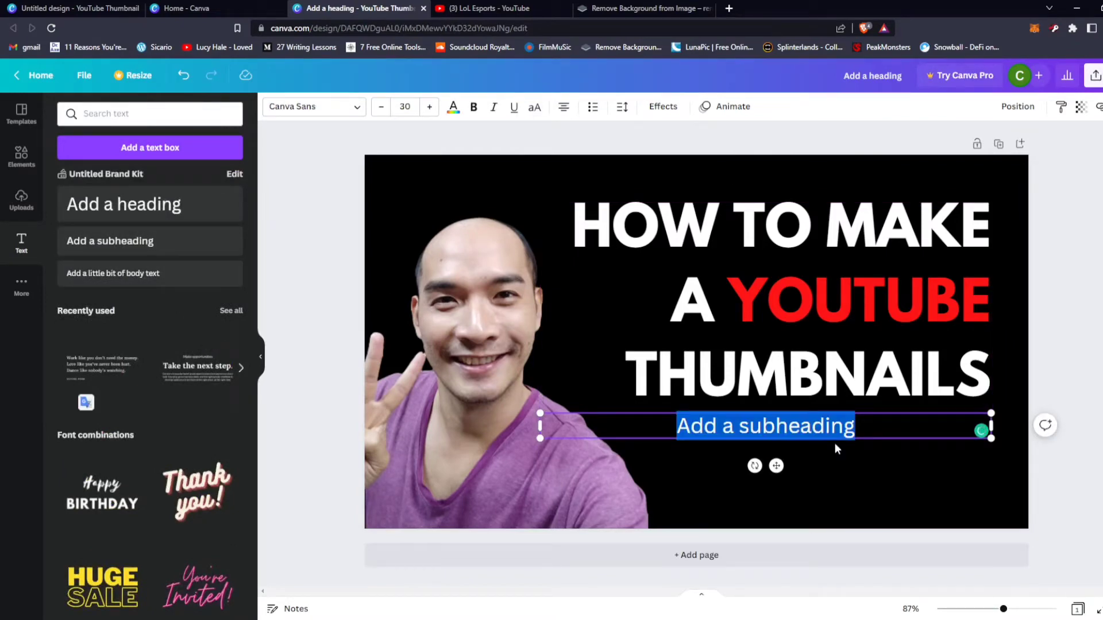
pyautogui.write('Part')
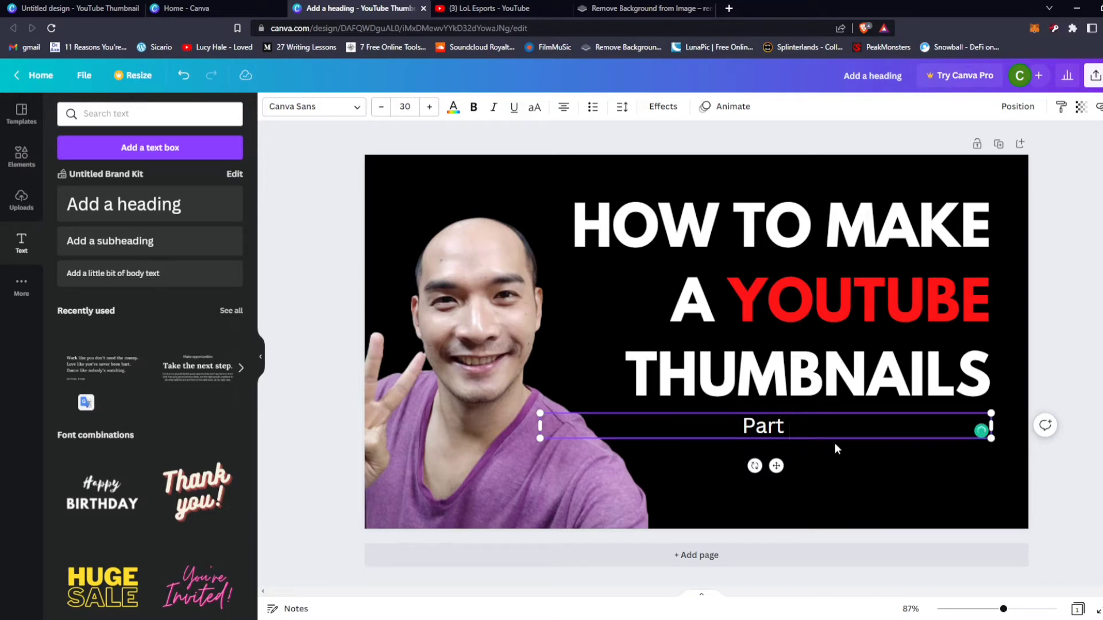
pyautogui.write(' 2')
pyautogui.click(840, 471)
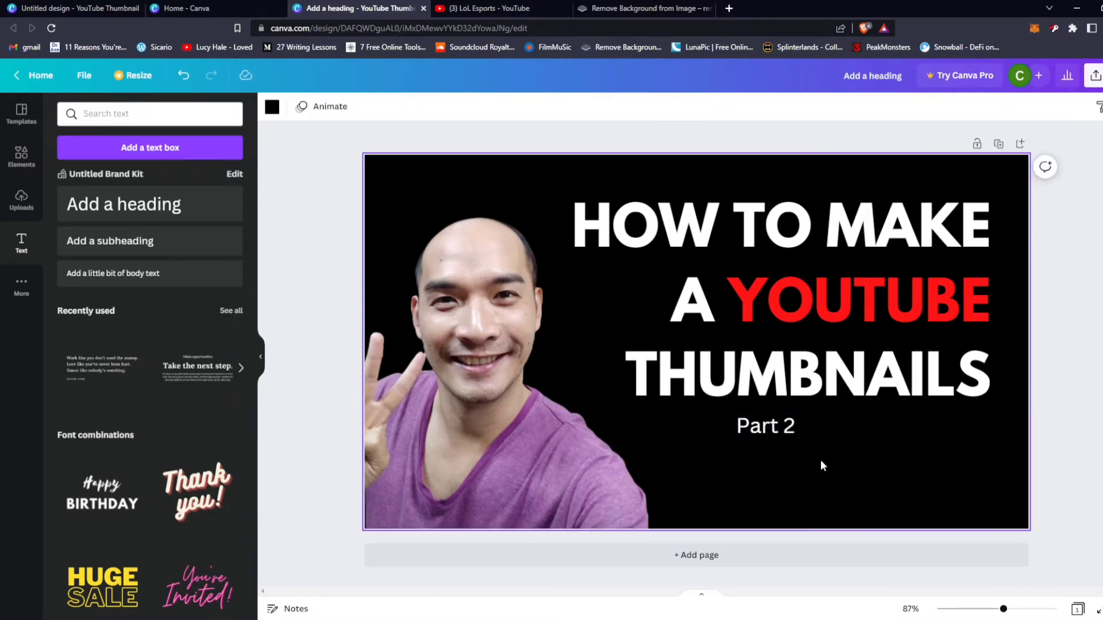
# Step: Change the "Part 2" subheading's font to League Spartan
pyautogui.click(764, 426)
pyautogui.click(347, 115)
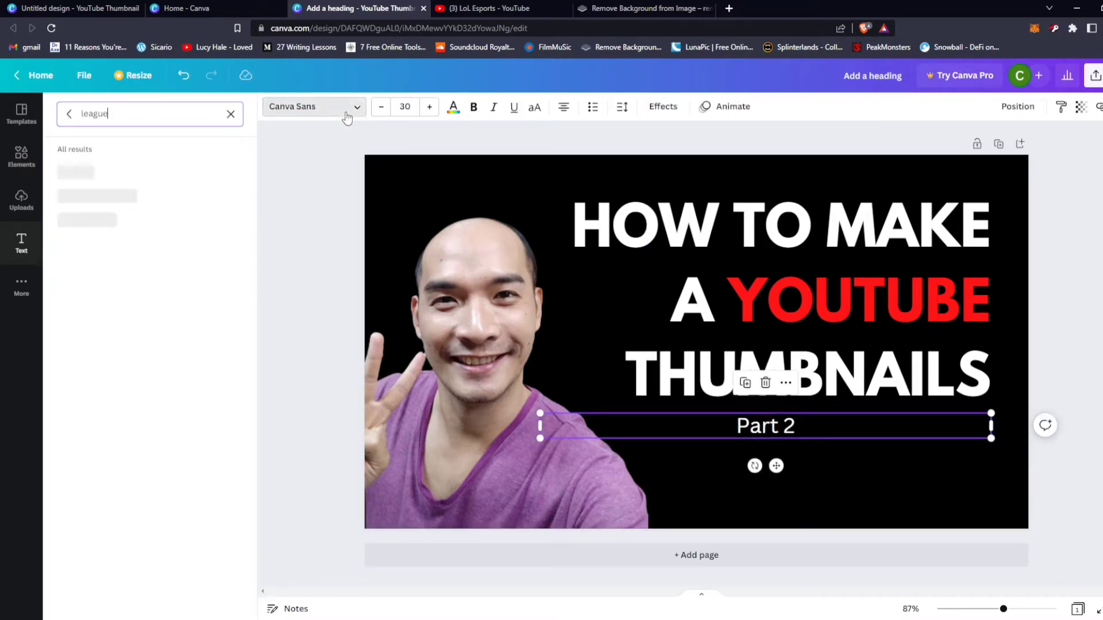
pyautogui.click(145, 194)
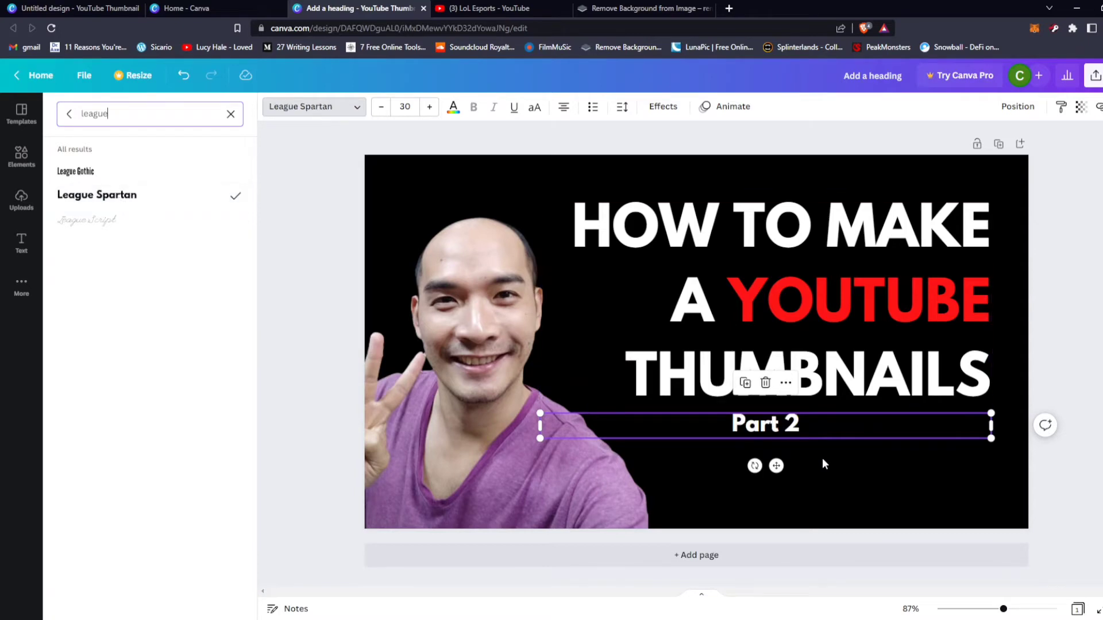
pyautogui.click(822, 459)
pyautogui.click(752, 429)
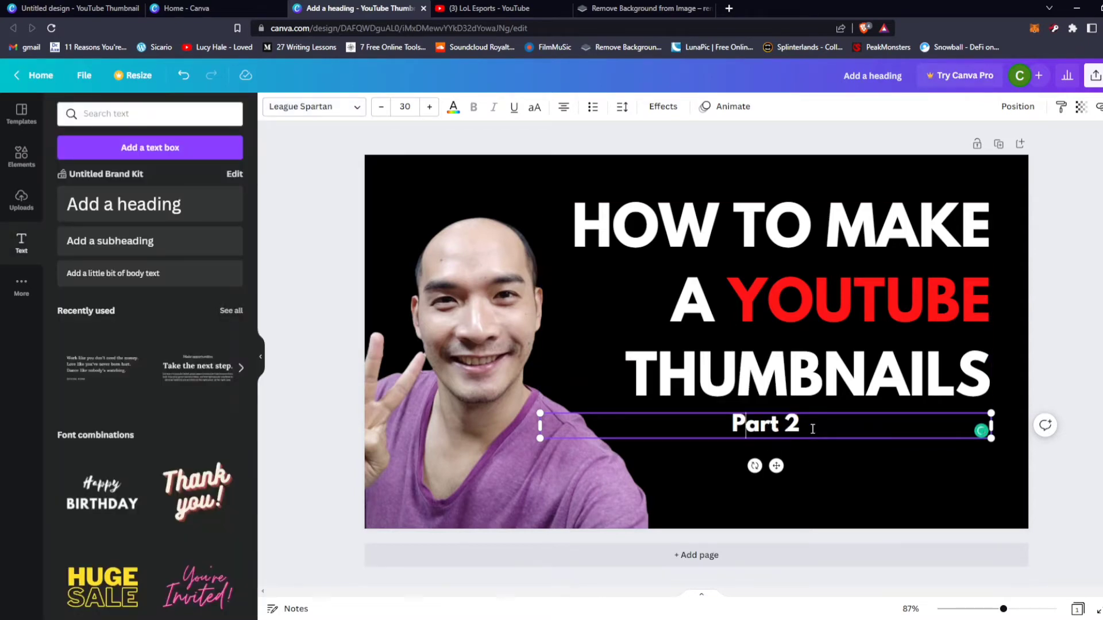
pyautogui.click(848, 488)
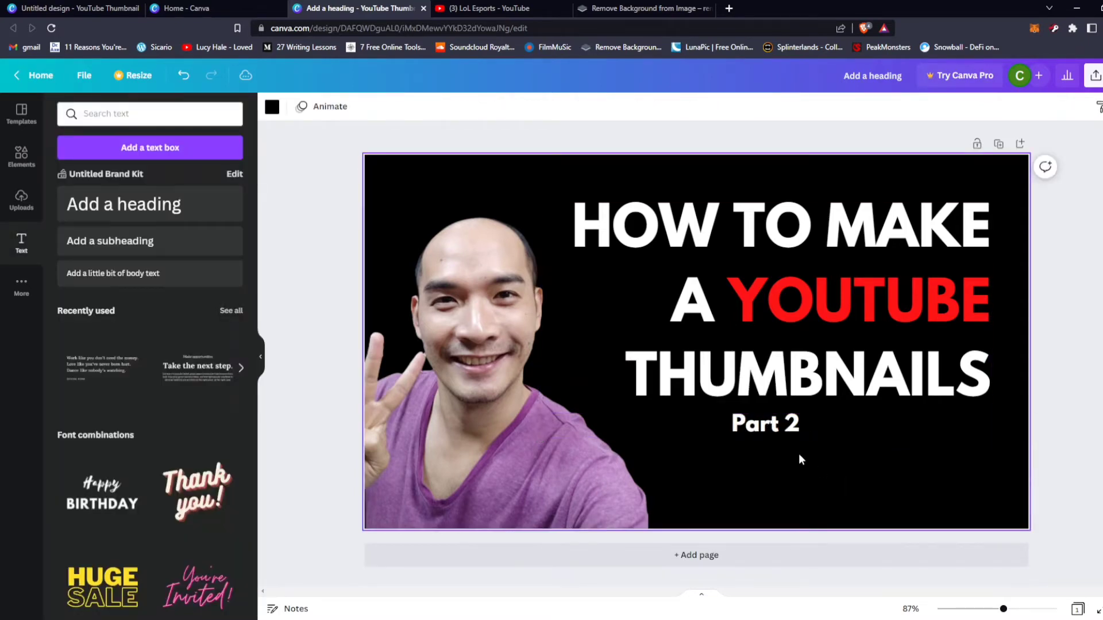
# Step: Increase the font size of the "Part 2" subheading to 40
pyautogui.click(751, 436)
pyautogui.click(429, 107)
pyautogui.click(429, 108)
pyautogui.click(429, 107)
pyautogui.click(429, 107)
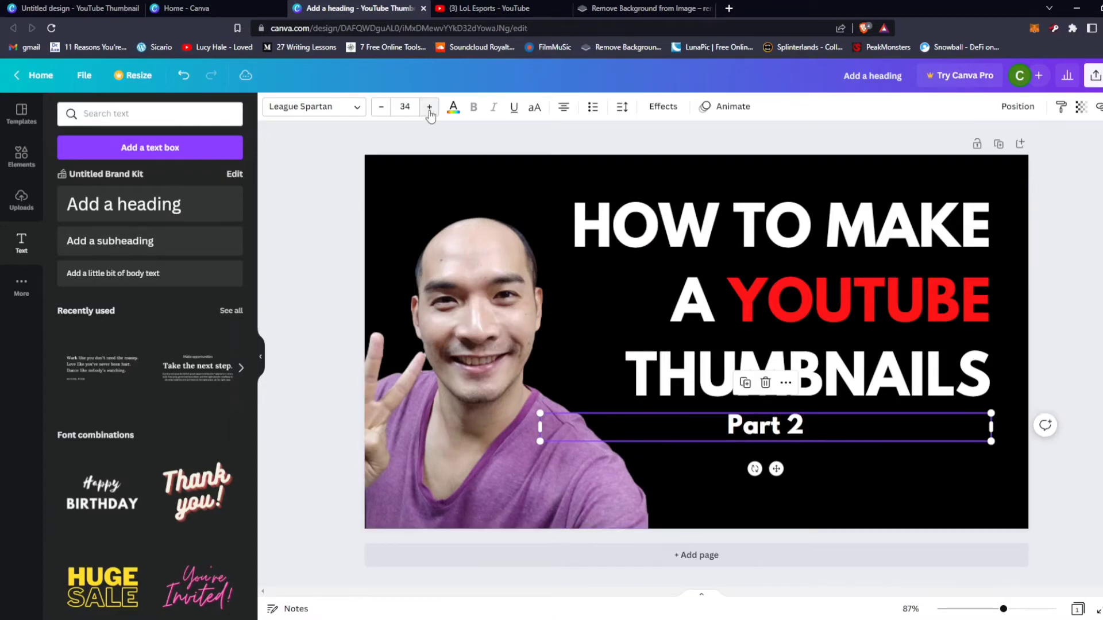
pyautogui.click(429, 107)
pyautogui.click(429, 107)
pyautogui.click(749, 302)
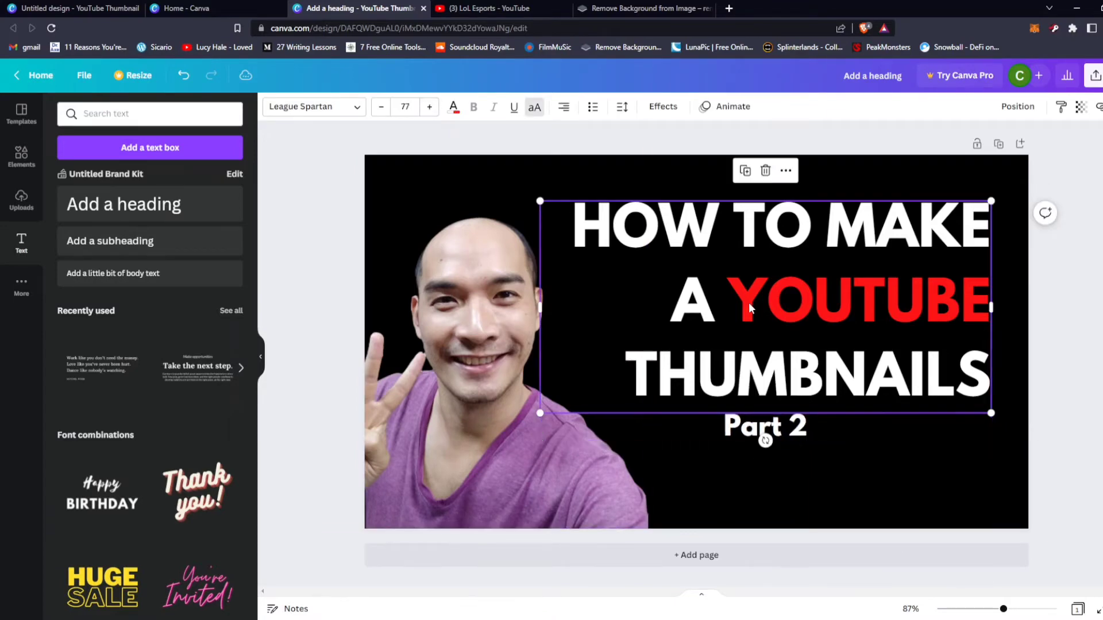
pyautogui.click(815, 433)
pyautogui.click(430, 108)
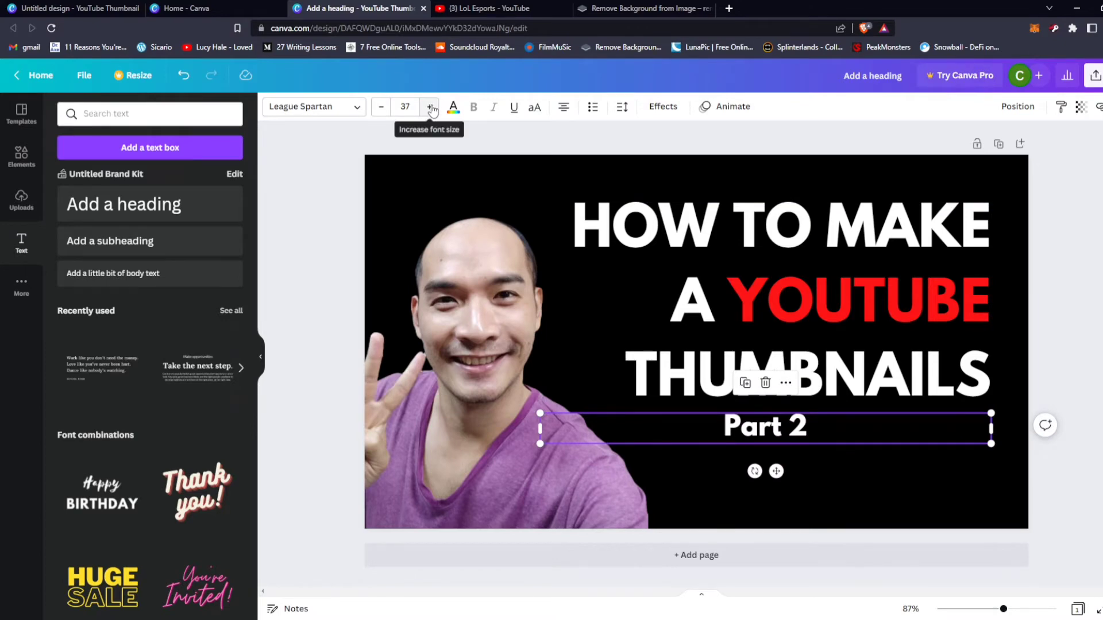
pyautogui.click(430, 108)
pyautogui.click(430, 107)
pyautogui.click(429, 108)
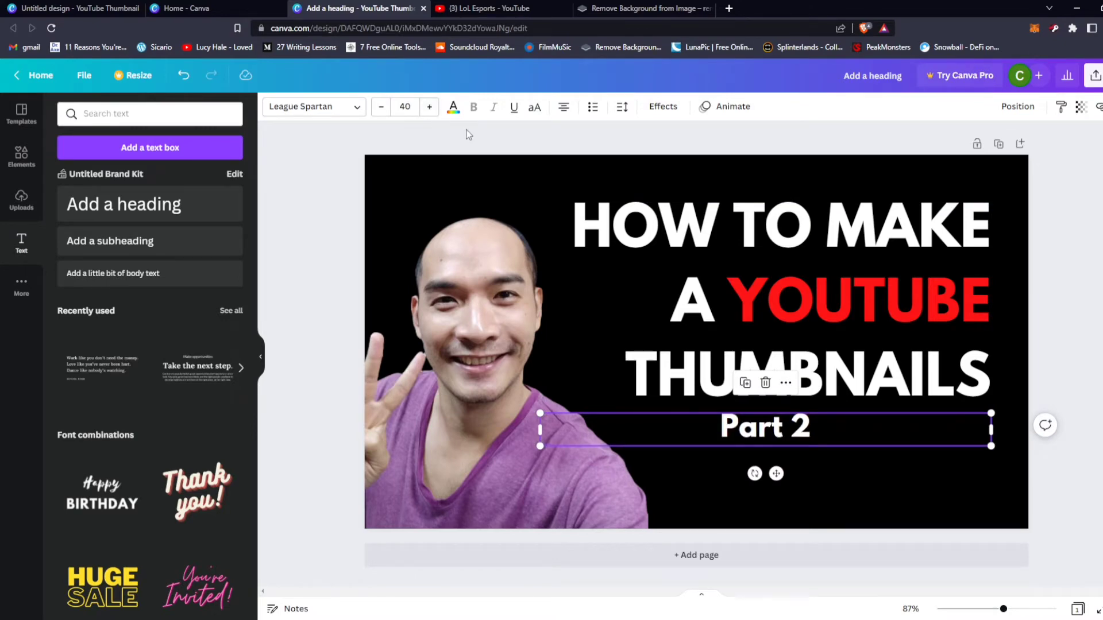
# Step: Try right-aligning the "Part 2" subheading within its box and return it to centered alignment
pyautogui.click(563, 108)
pyautogui.click(563, 108)
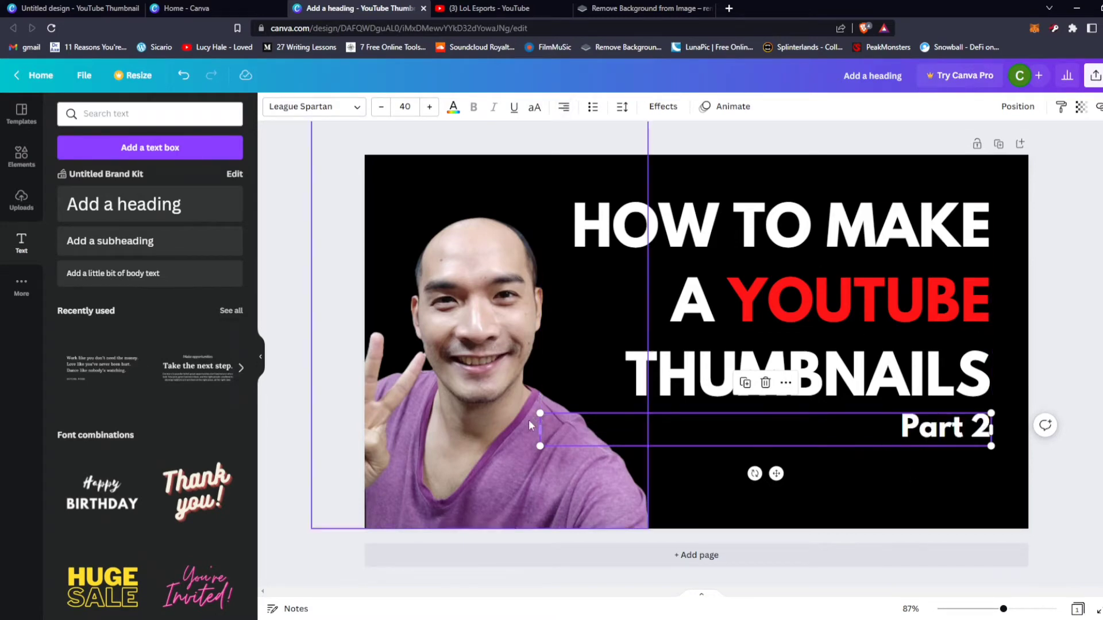
pyautogui.click(568, 108)
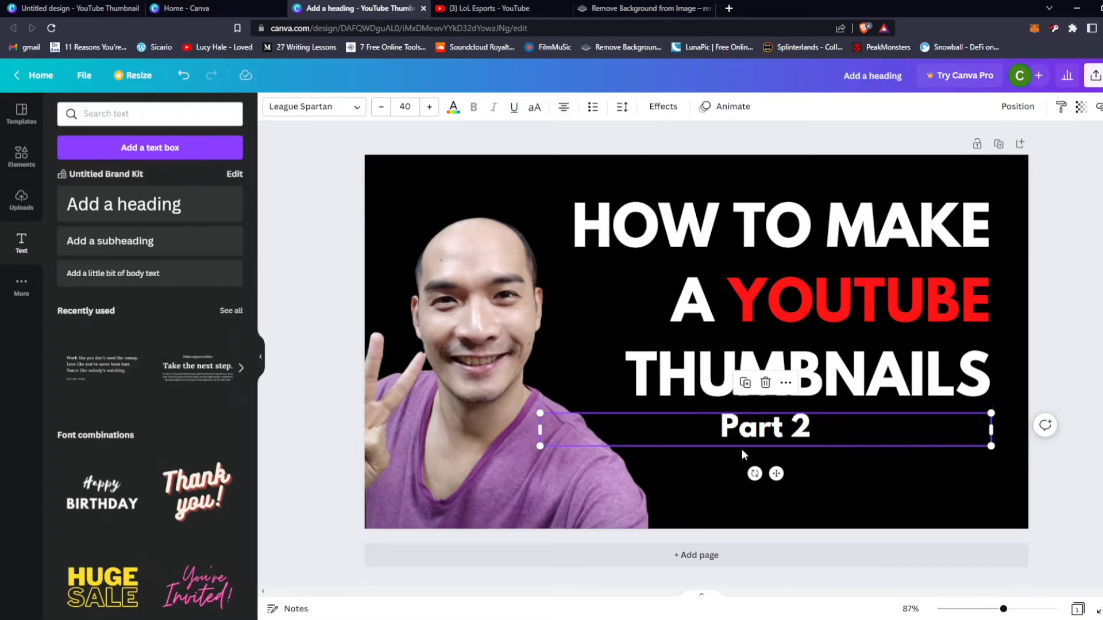
# Step: Reposition and narrow the "Part 2" box to match the width of "THUMBNAILS", centering the subheading beneath that word
pyautogui.moveTo(545, 430); pyautogui.dragTo(600, 431)
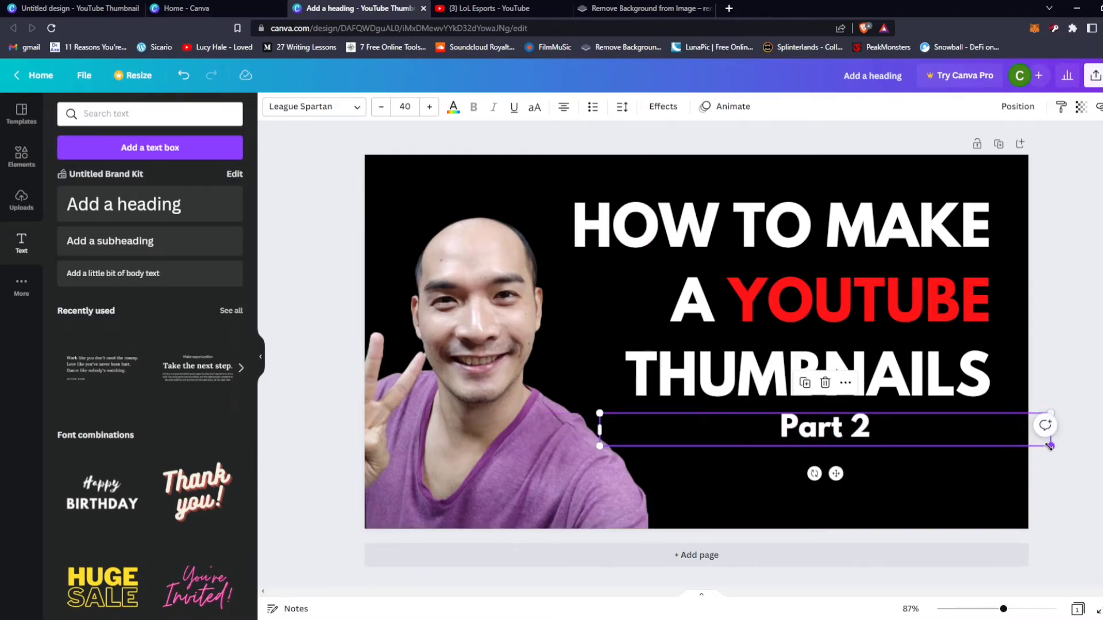
pyautogui.moveTo(996, 430)
pyautogui.mouseDown()
pyautogui.moveTo(961, 433)
pyautogui.moveTo(990, 434)
pyautogui.mouseUp()
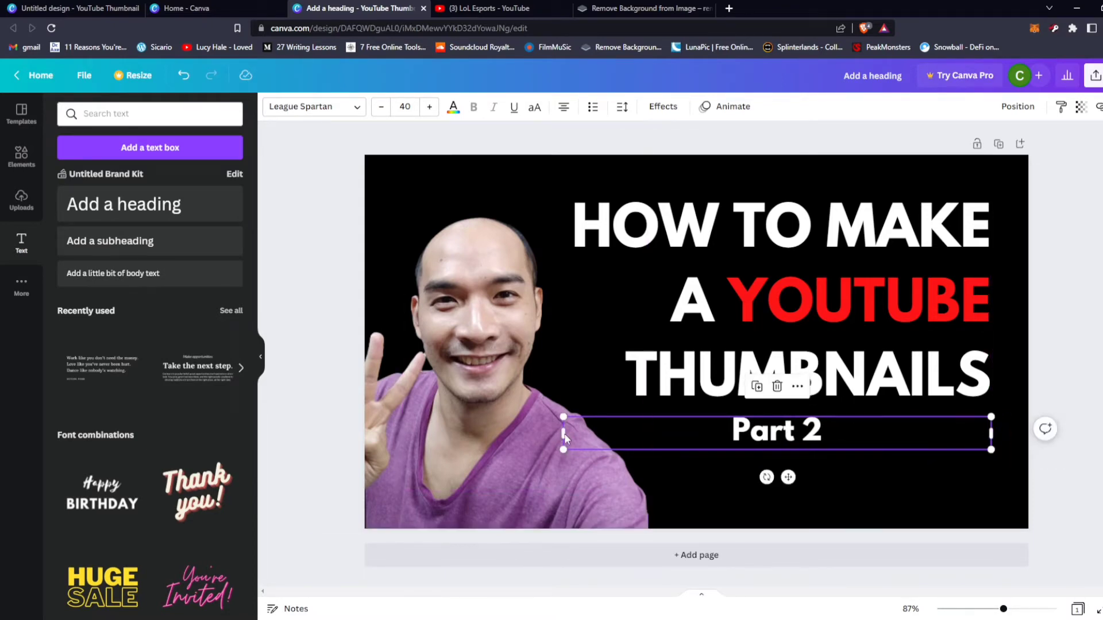
pyautogui.moveTo(564, 438); pyautogui.dragTo(622, 433)
pyautogui.click(763, 507)
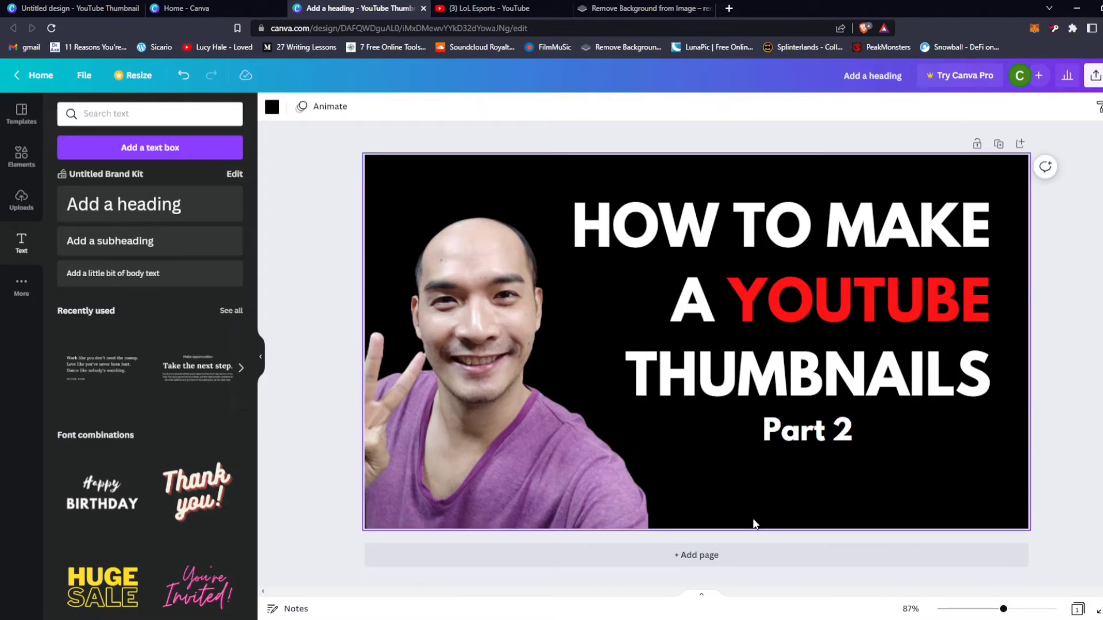
# Step: Try default yellow, default pink and the photo's purple on the "Part 2" text, and color it light green
pyautogui.click(794, 440)
pyautogui.click(453, 108)
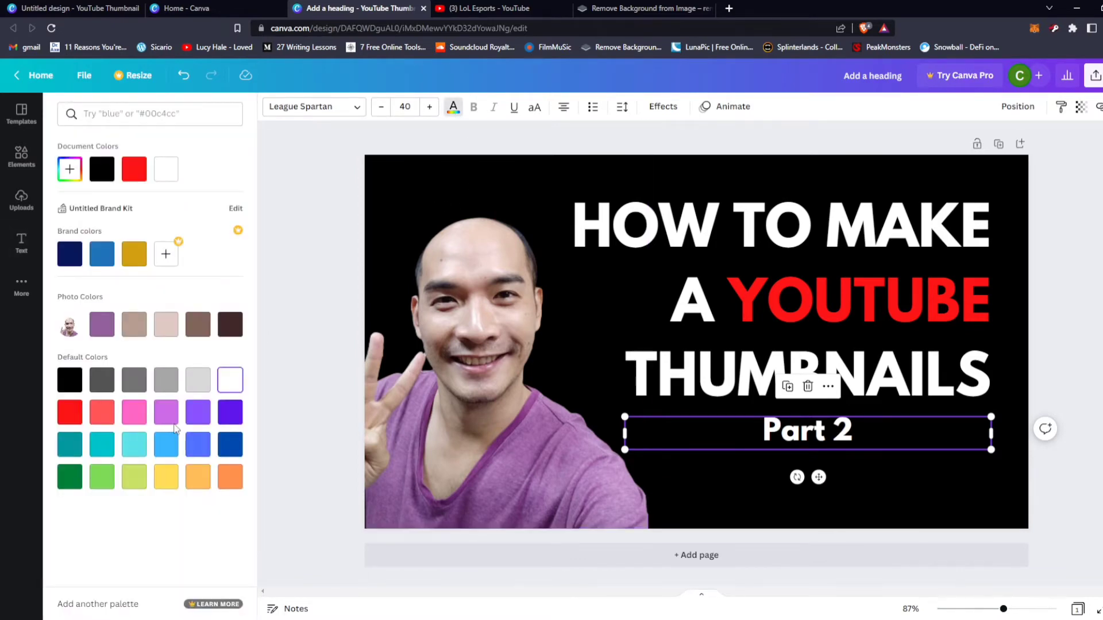
pyautogui.click(166, 478)
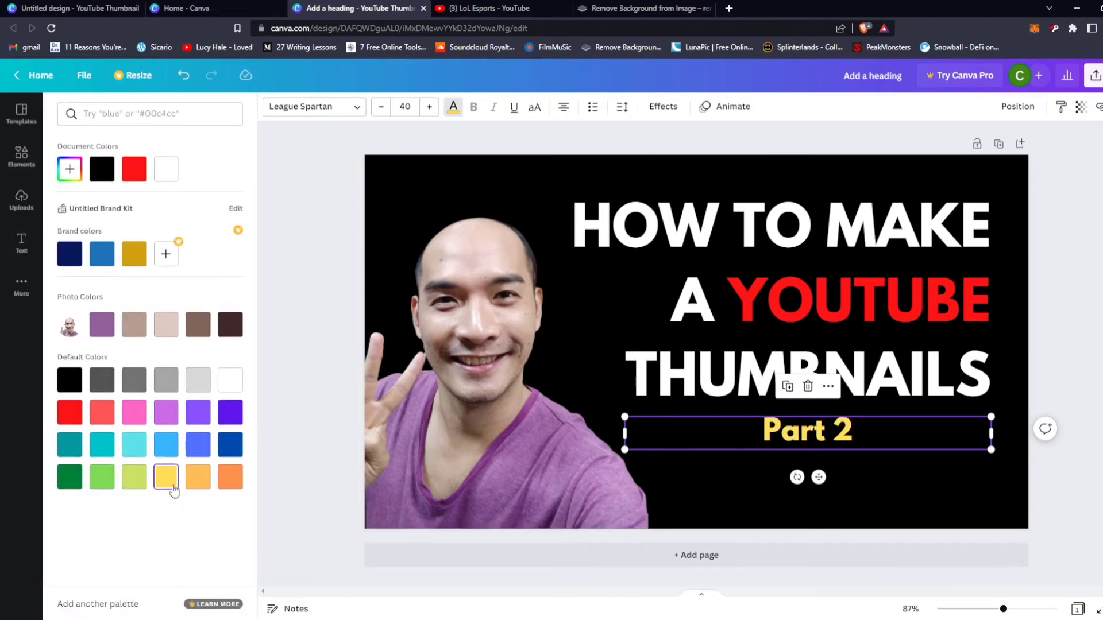
pyautogui.click(134, 413)
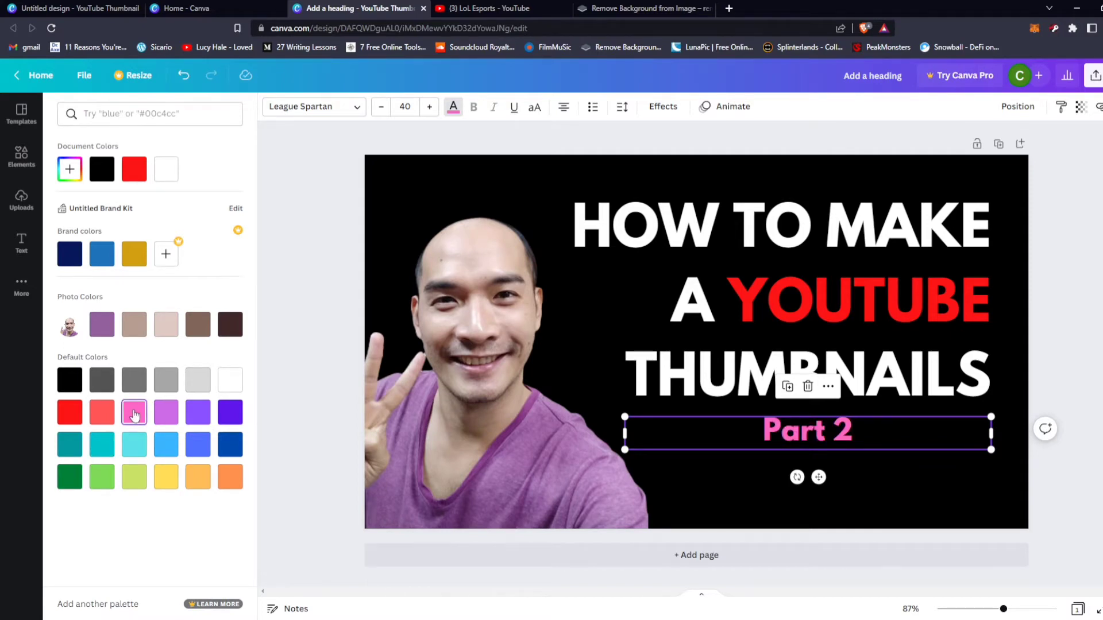
pyautogui.click(102, 324)
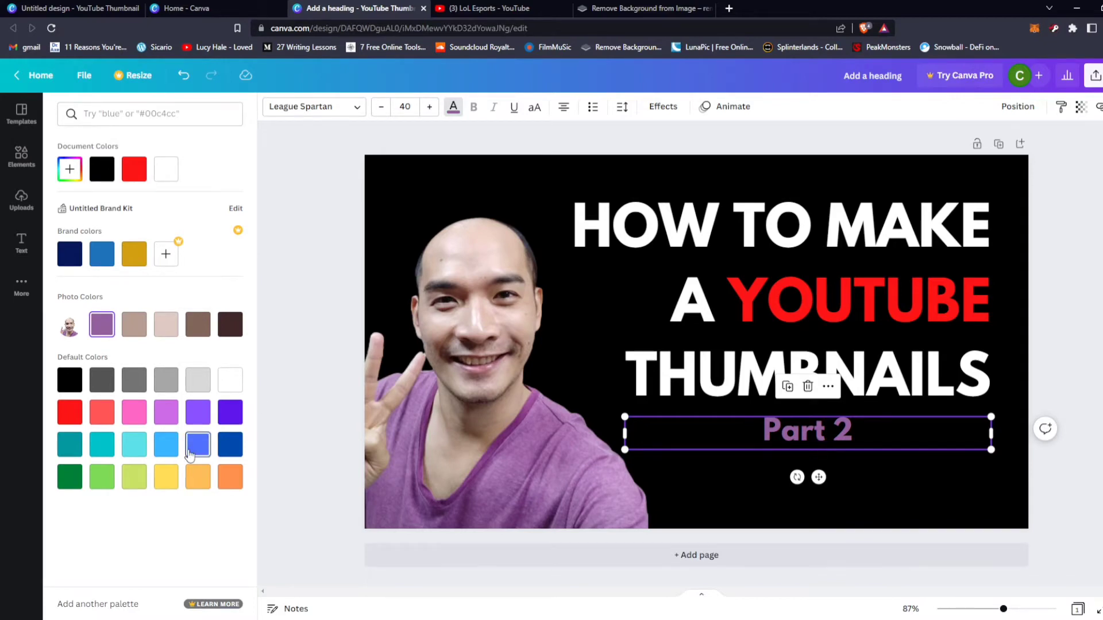
pyautogui.click(101, 477)
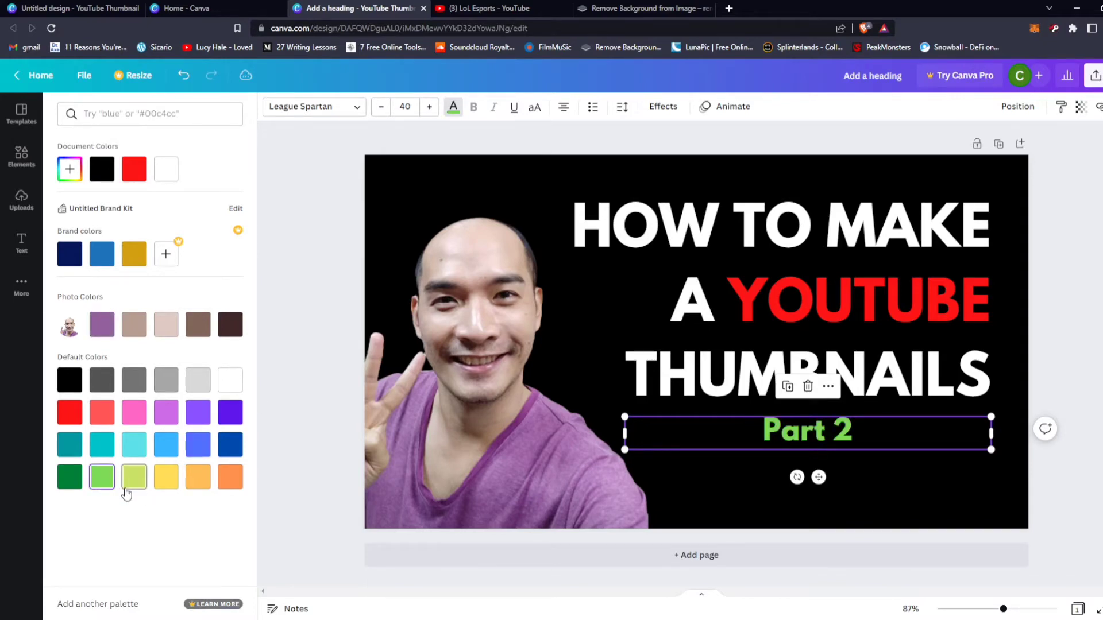
# Step: Color the "Part 2" subheading default white and deselect it
pyautogui.click(197, 379)
pyautogui.click(230, 379)
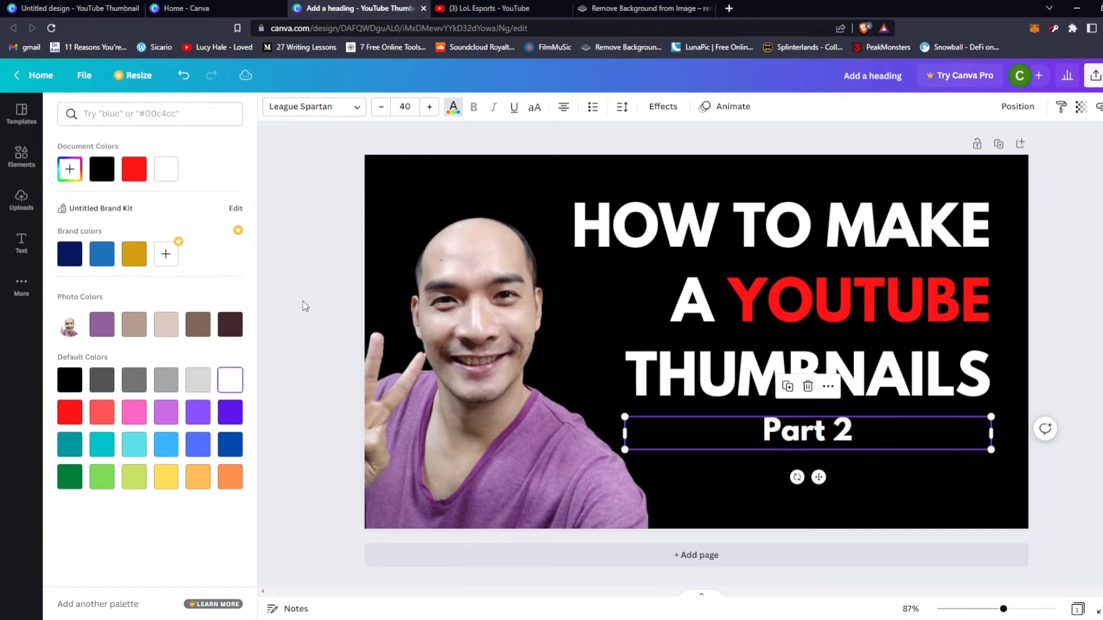
pyautogui.click(304, 307)
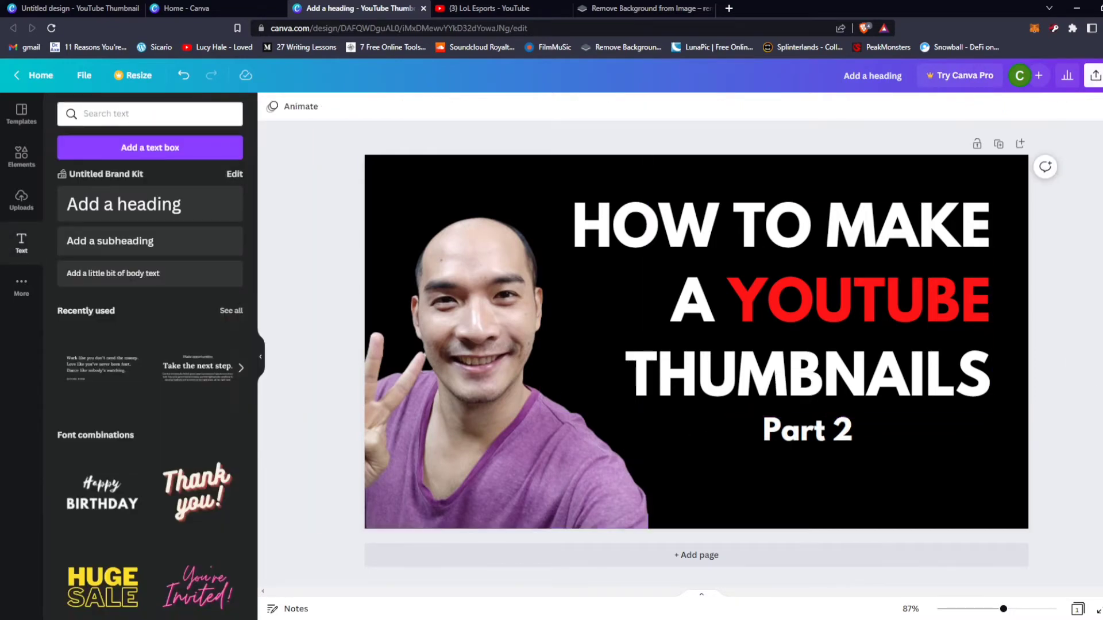
# Step: Download the finished thumbnail as a PNG at 1,280 × 720 px
pyautogui.click(1094, 75)
pyautogui.click(985, 368)
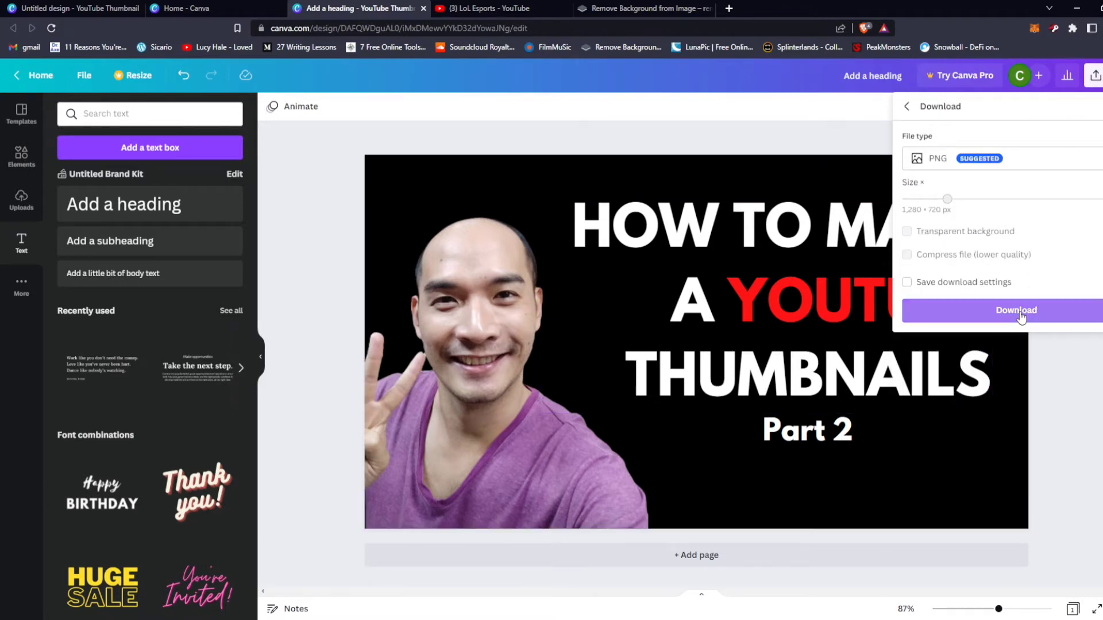
pyautogui.click(1020, 315)
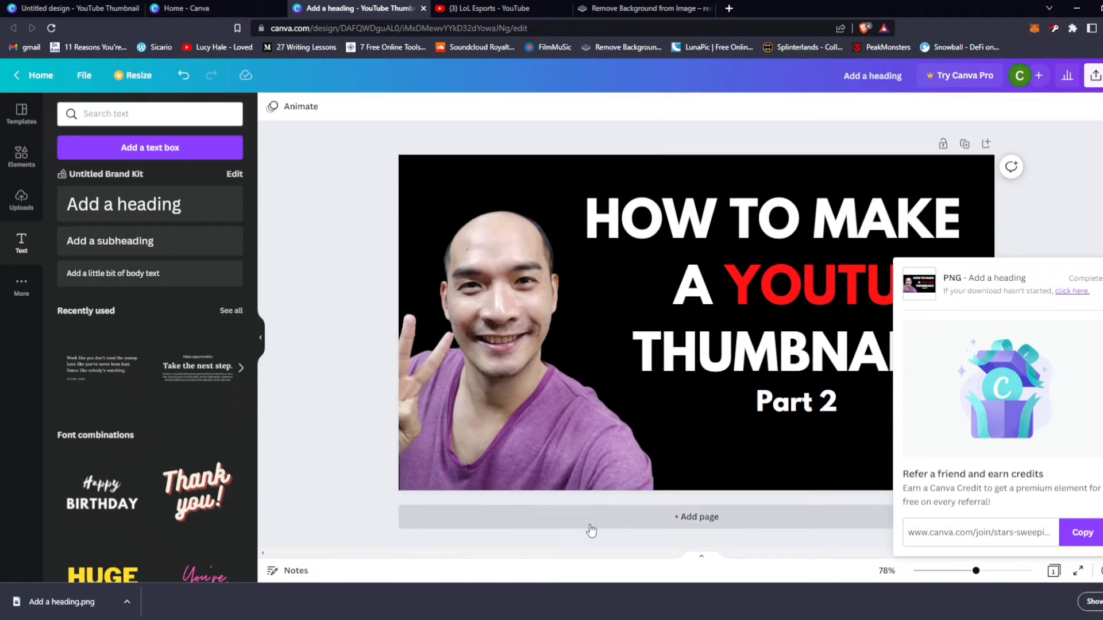
# Step: Add a blank page after the thumbnail, duplicate the thumbnail page and select the portrait on the copy
pyautogui.click(696, 517)
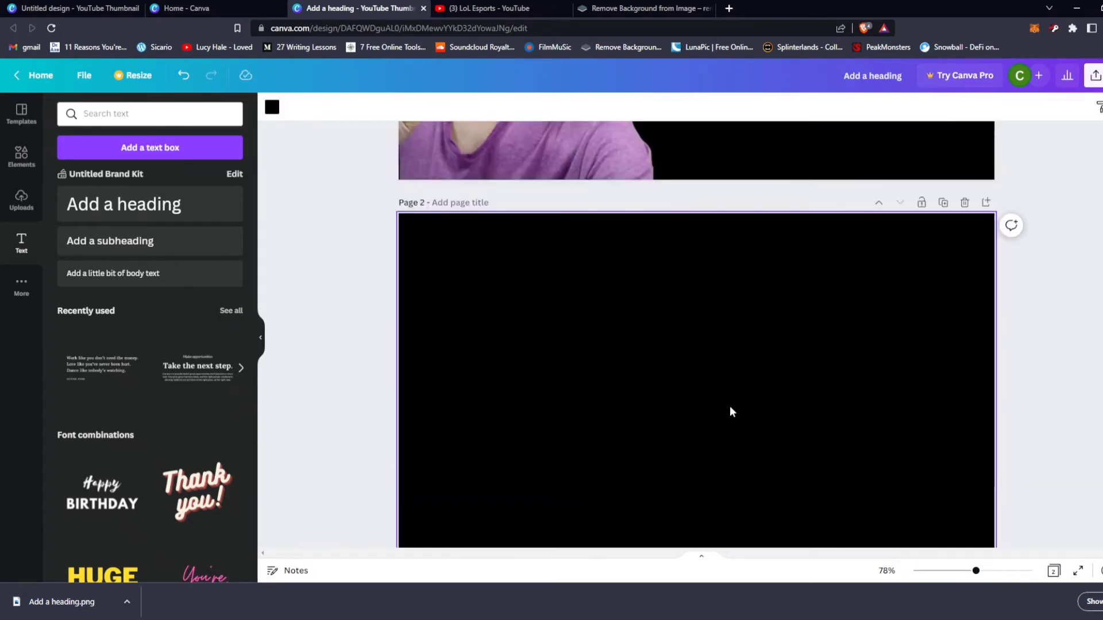
pyautogui.scroll(5, 730, 406)
pyautogui.scroll(1, 729, 405)
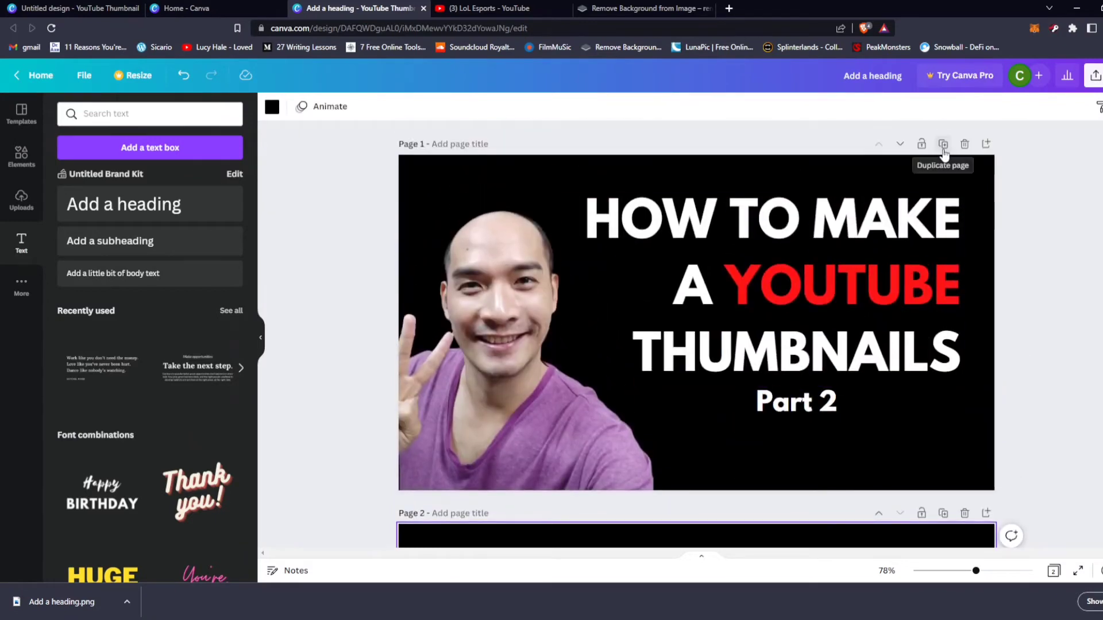
pyautogui.click(943, 147)
pyautogui.click(484, 178)
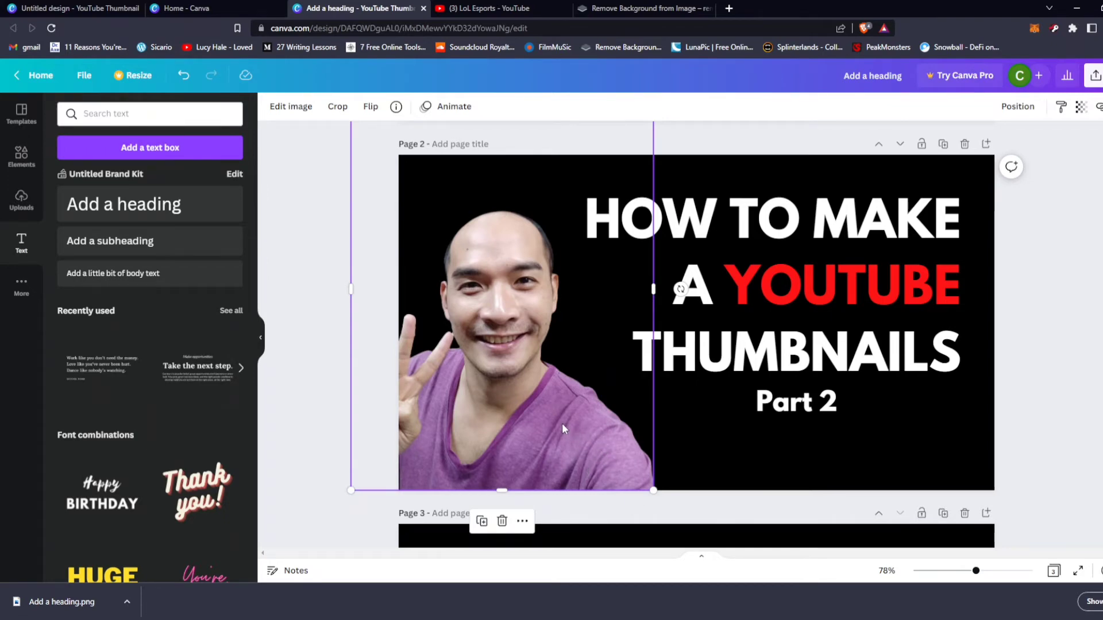
# Step: In the Canva home browser tab, go to canva.com/colors and open the Color wheel tool
pyautogui.click(209, 8)
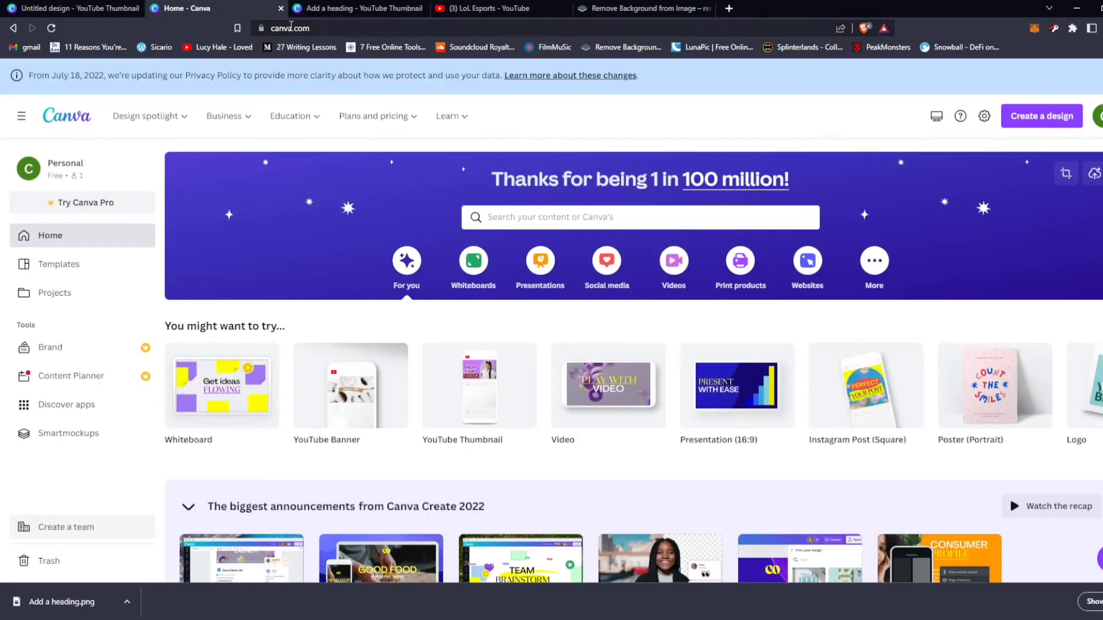
pyautogui.click(374, 28)
pyautogui.click(374, 28)
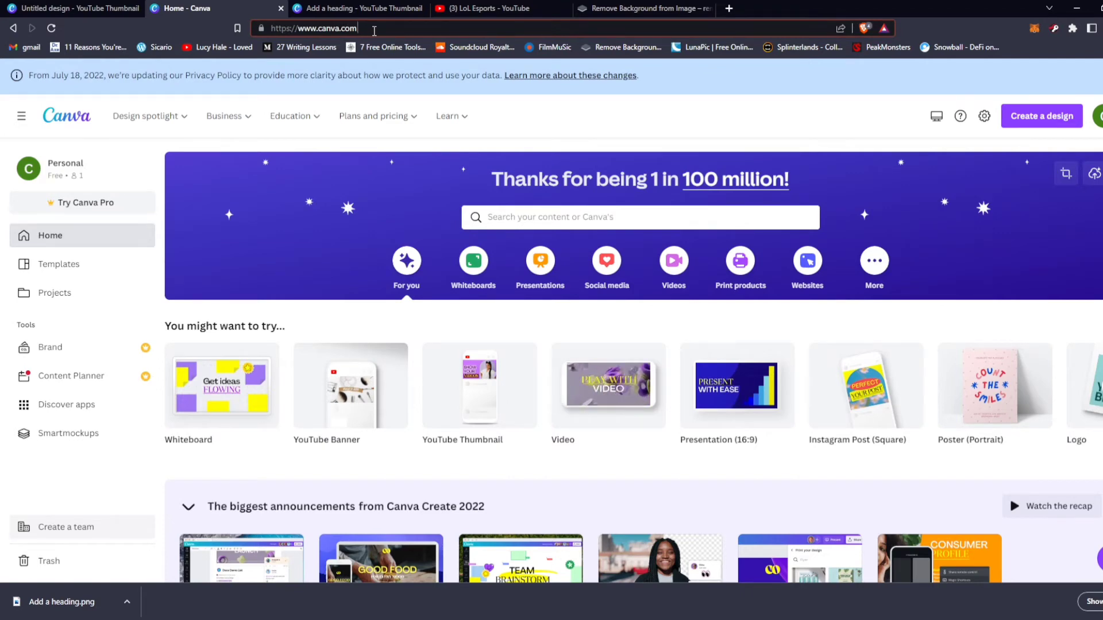
pyautogui.write('/')
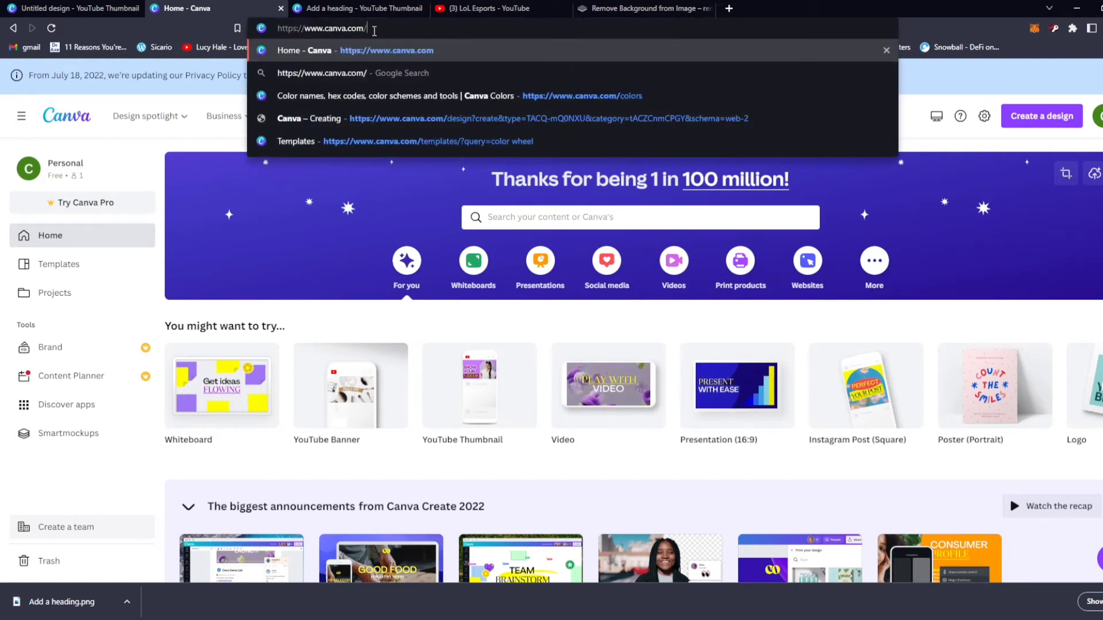
pyautogui.write('color')
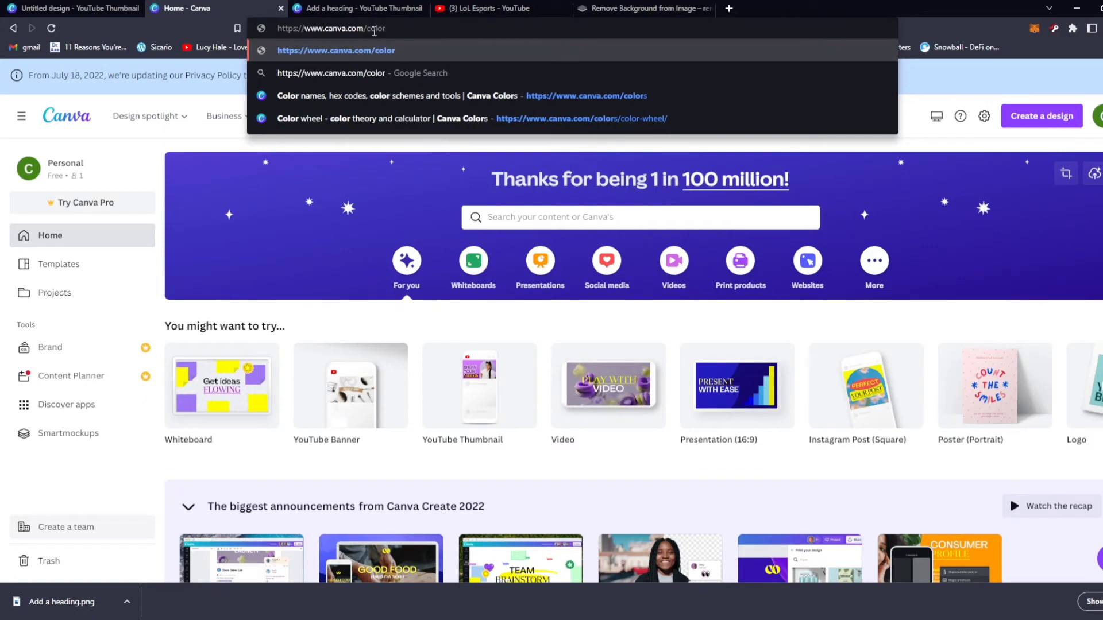
pyautogui.write('s')
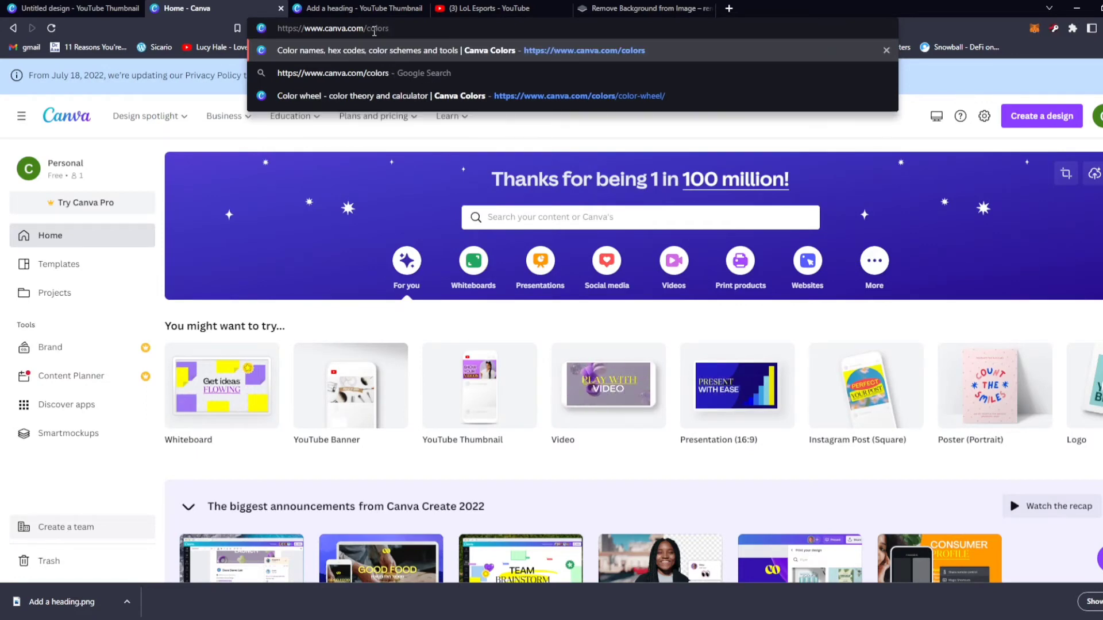
pyautogui.press('Return')
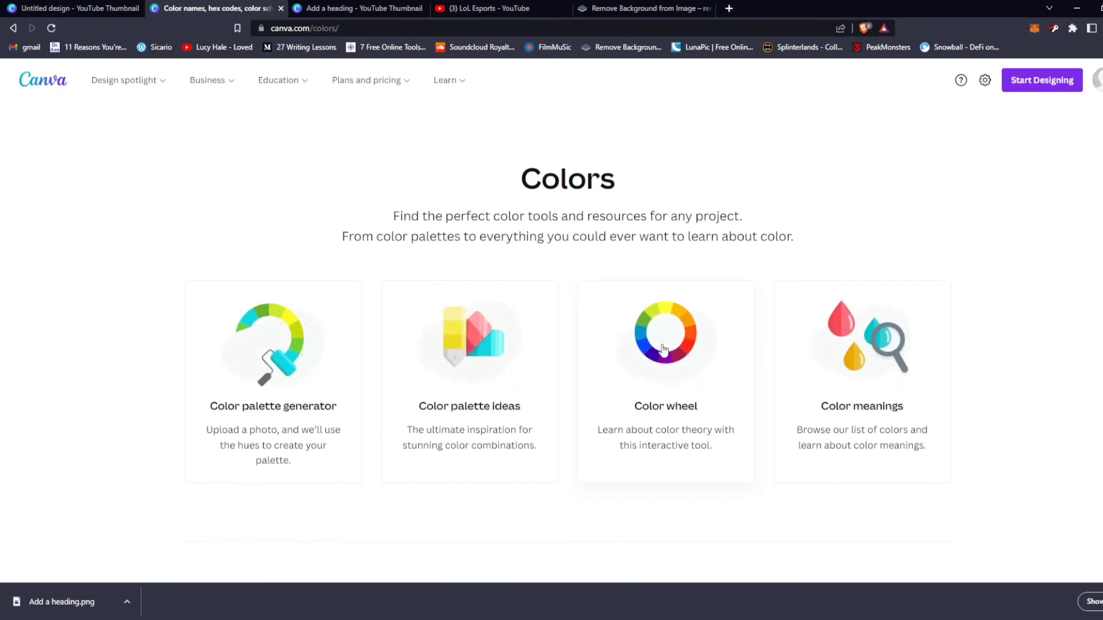
pyautogui.click(663, 348)
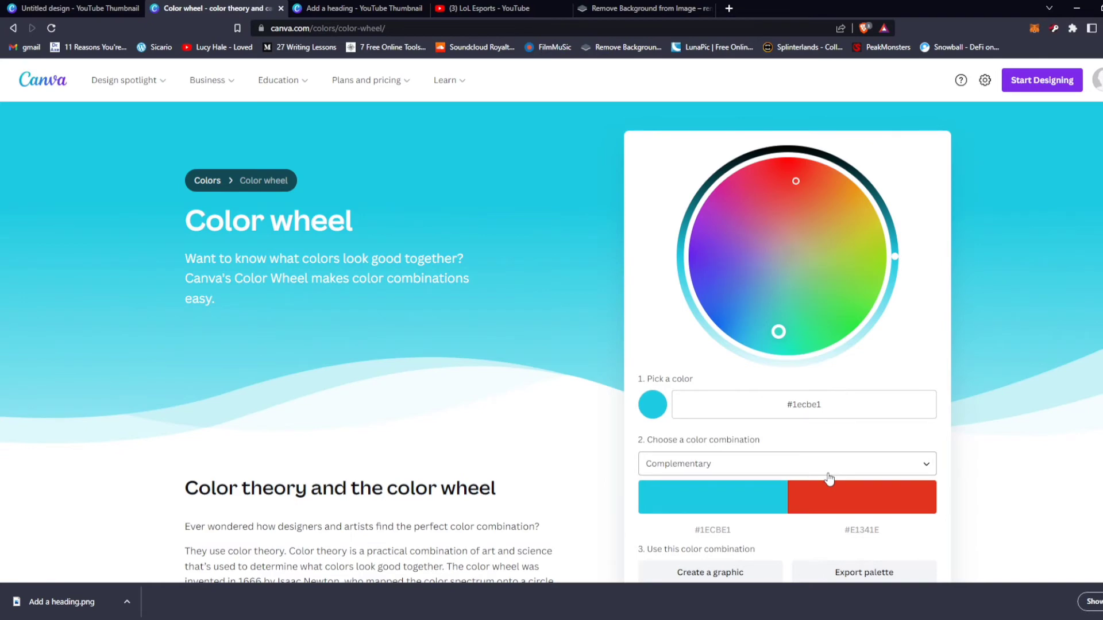
# Step: Choose purple #bb3ac5 on the color wheel to match the shirt, keeping the Complementary combination
pyautogui.scroll(-1, 632, 319)
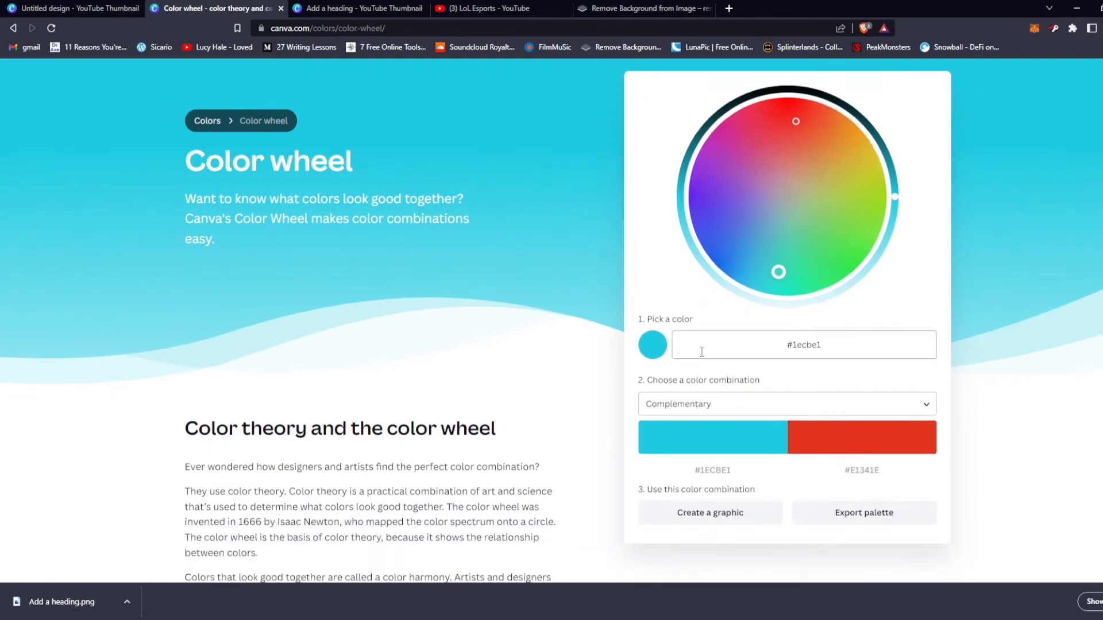
pyautogui.click(740, 183)
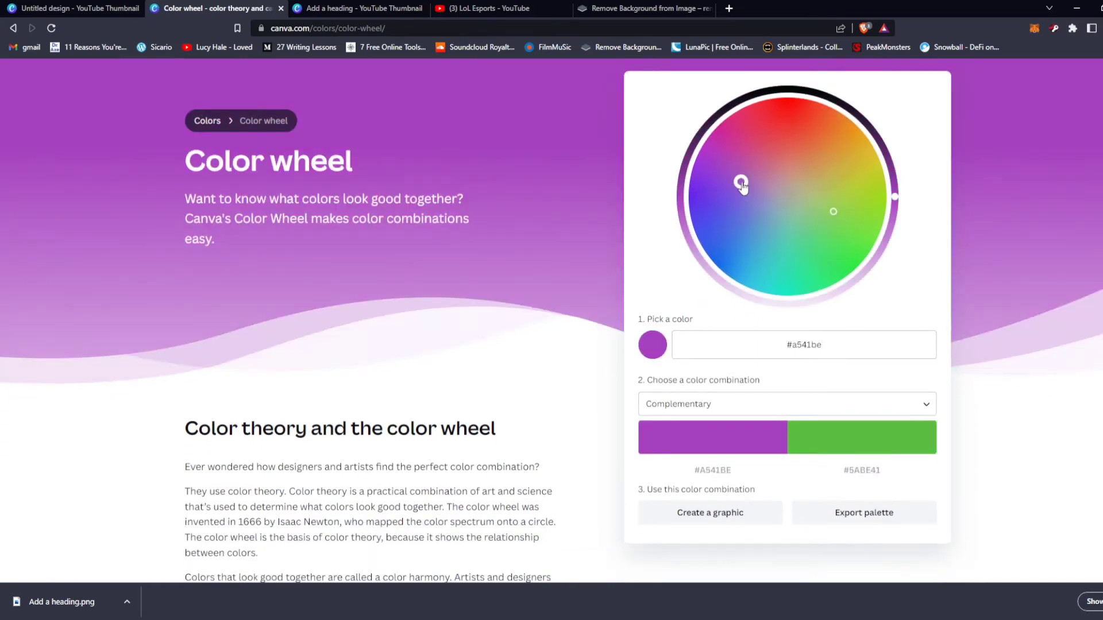
pyautogui.moveTo(742, 185); pyautogui.dragTo(737, 172)
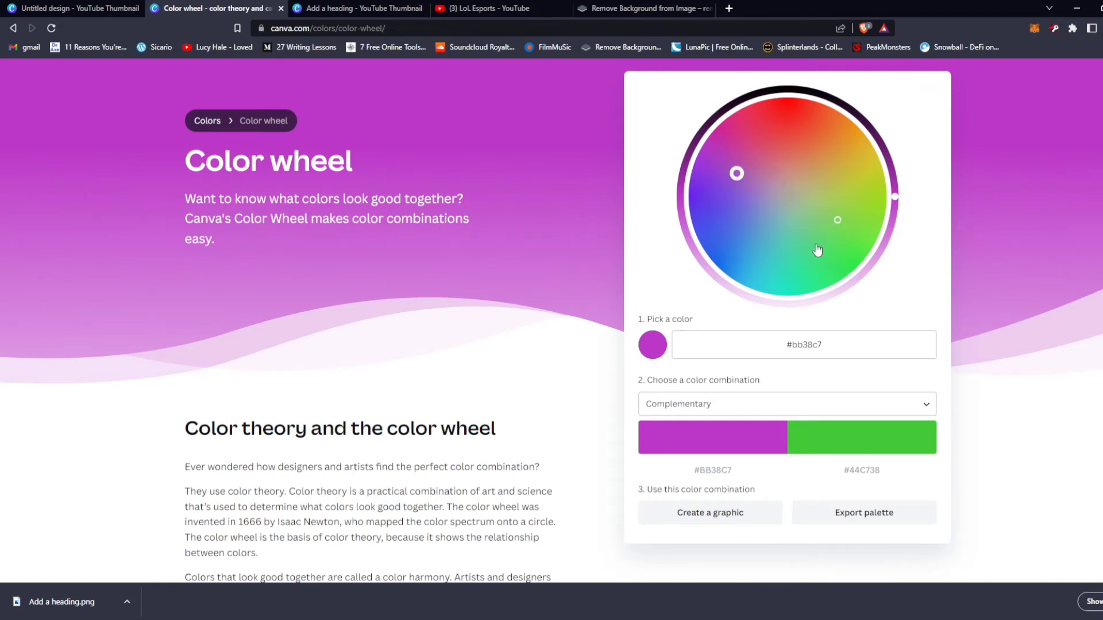
pyautogui.click(754, 405)
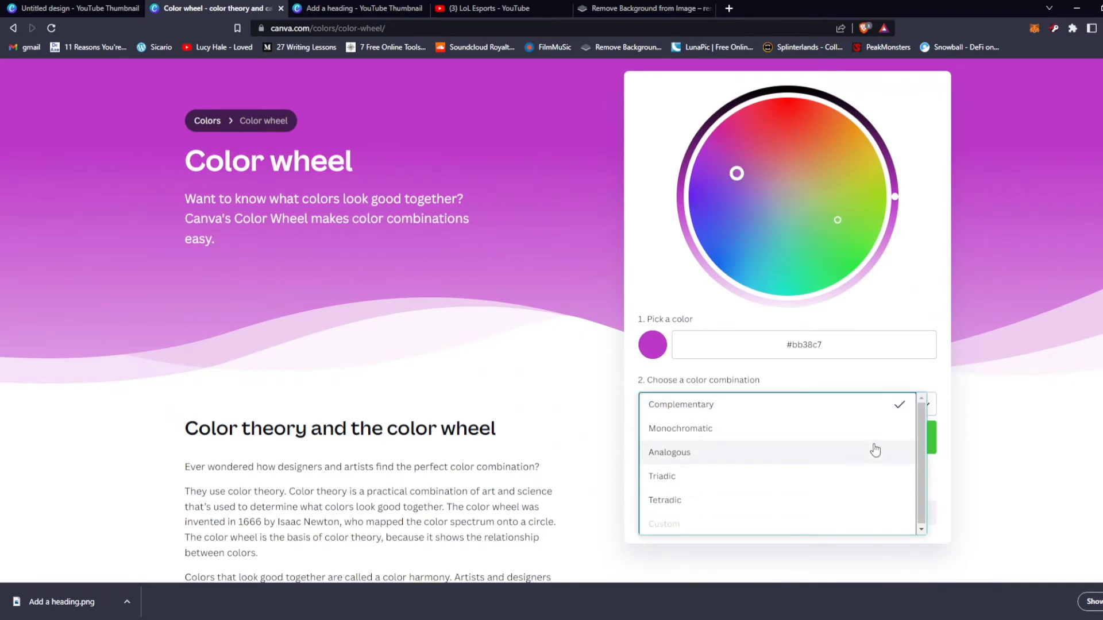
pyautogui.click(1012, 458)
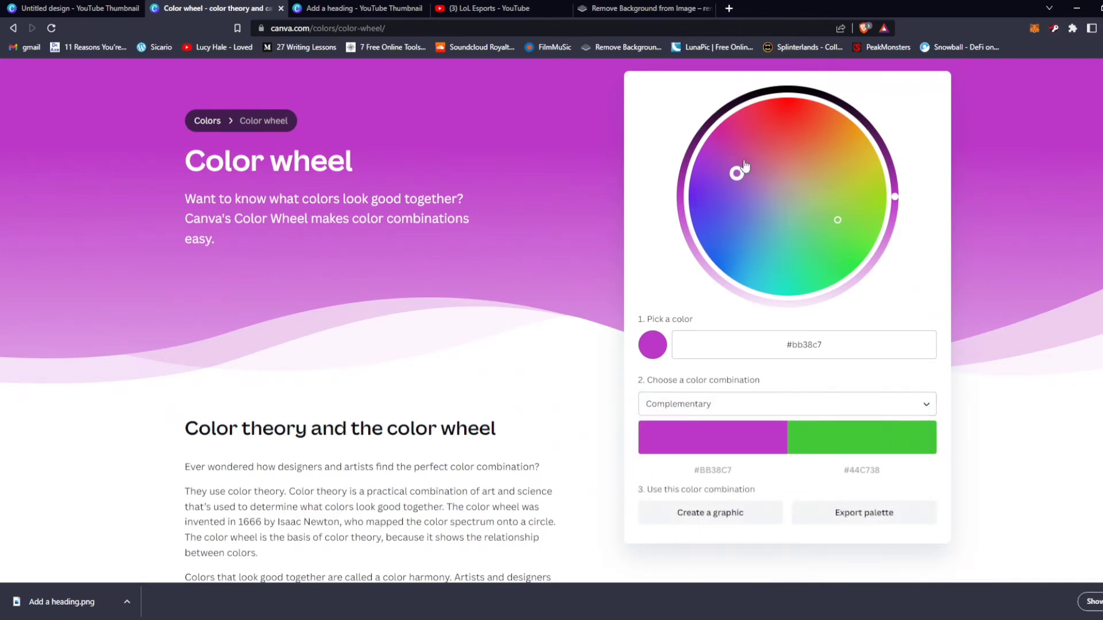
pyautogui.moveTo(738, 175); pyautogui.dragTo(738, 173)
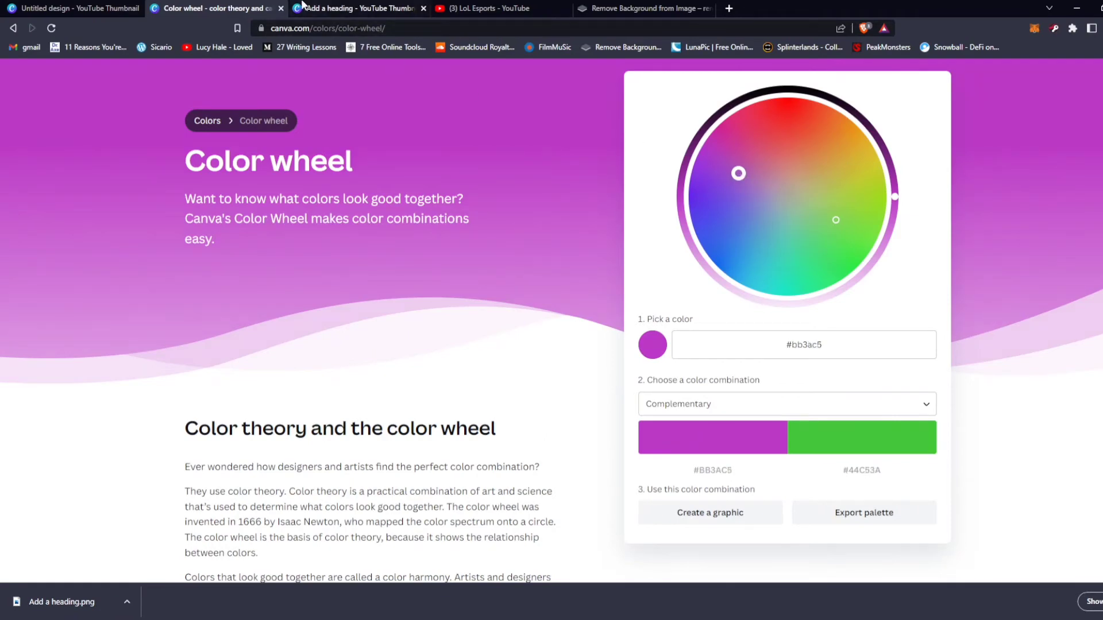
pyautogui.click(356, 8)
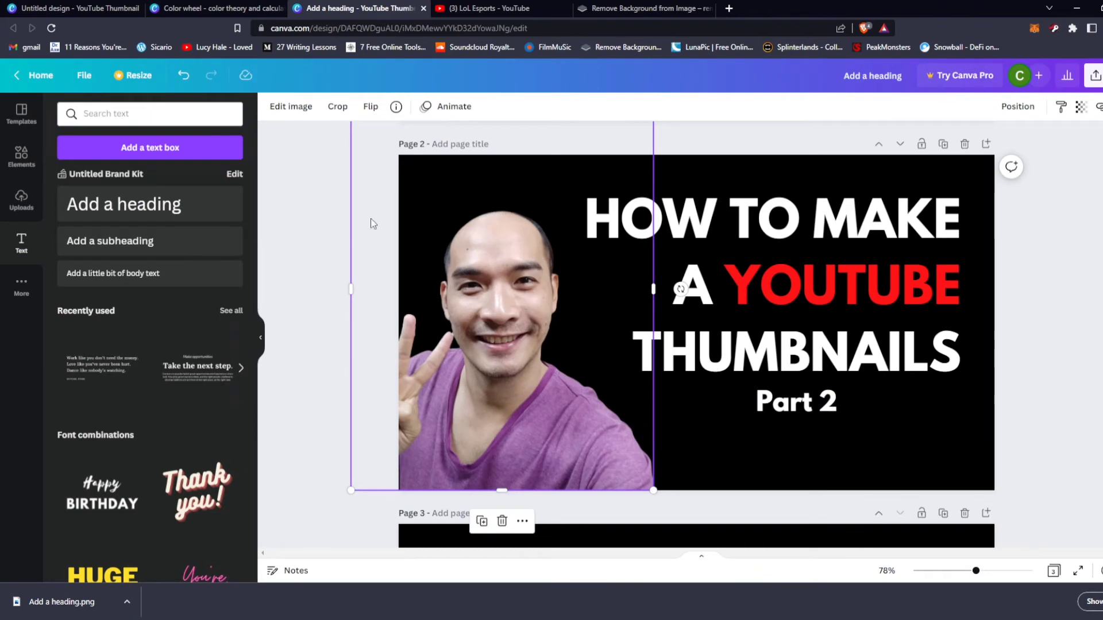
pyautogui.click(289, 115)
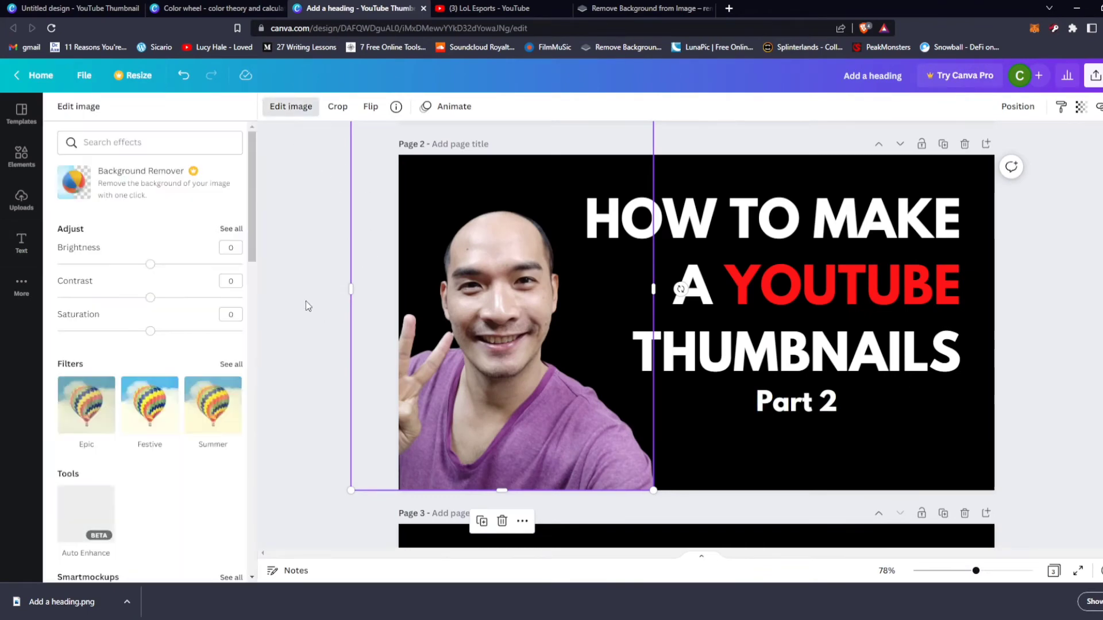
pyautogui.click(311, 221)
pyautogui.click(311, 221)
pyautogui.click(569, 443)
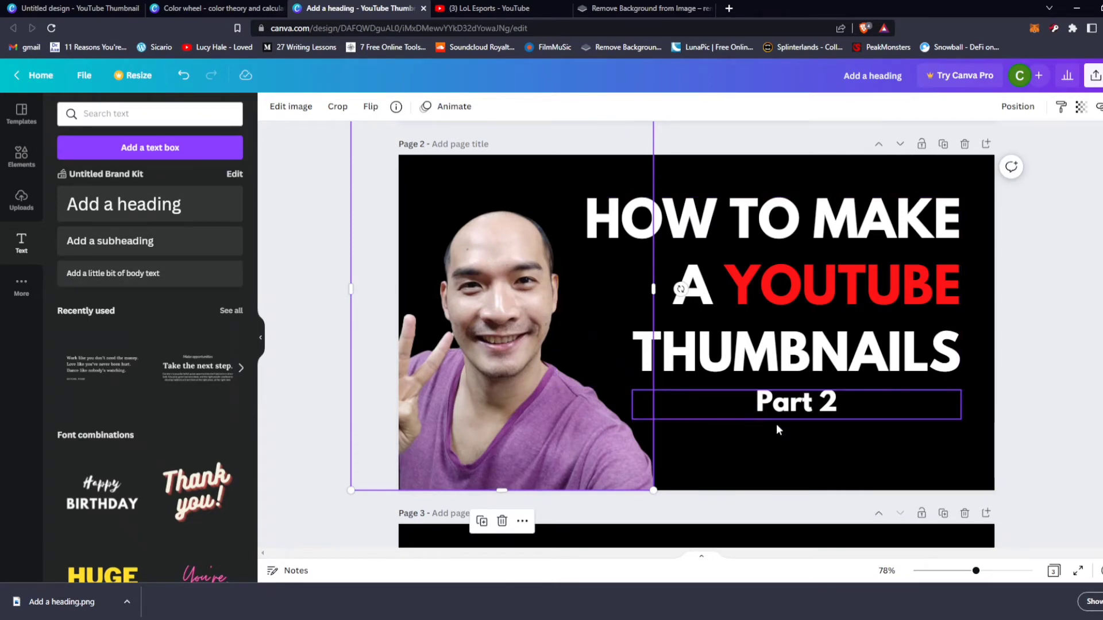
pyautogui.click(801, 408)
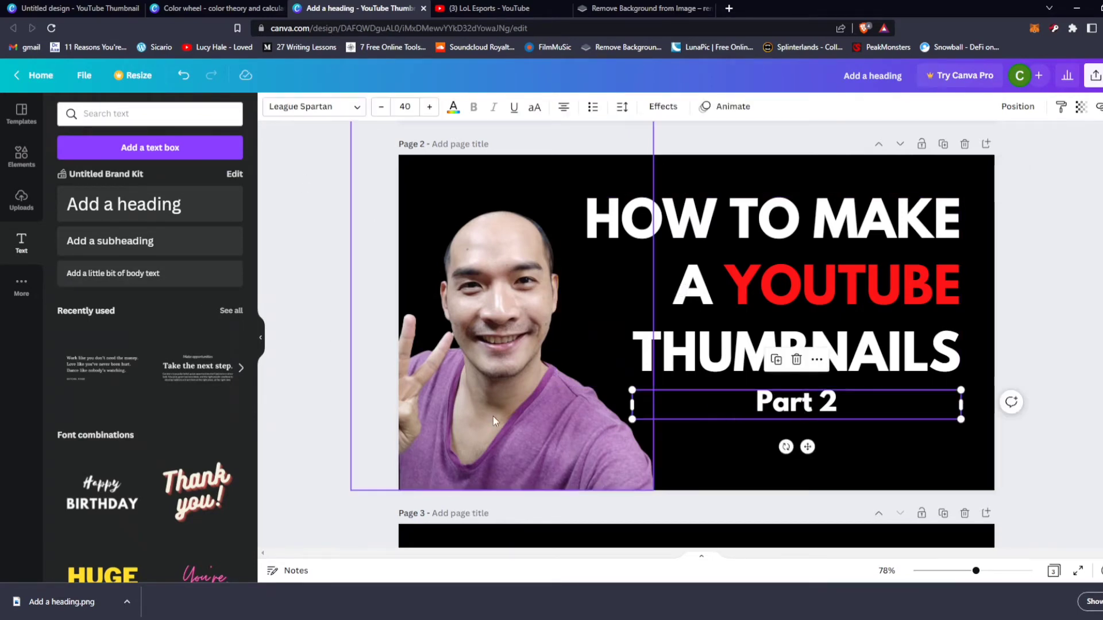
# Step: Copy the complementary green #44C53A from the color wheel and apply it as the background of page 2 in the thumbnail design
pyautogui.click(215, 8)
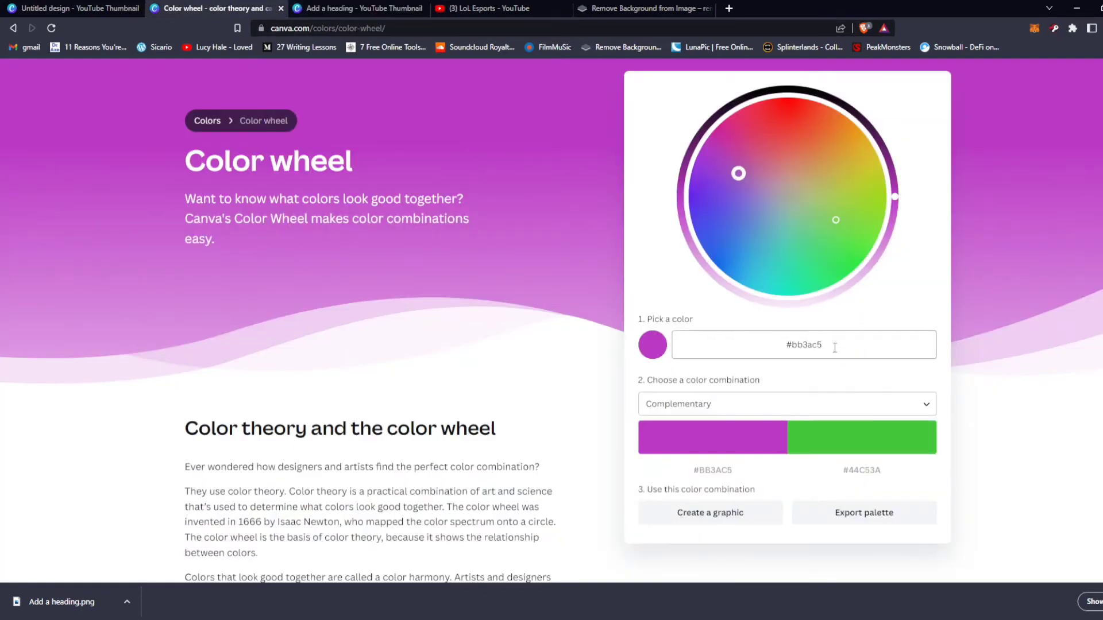
pyautogui.click(863, 472)
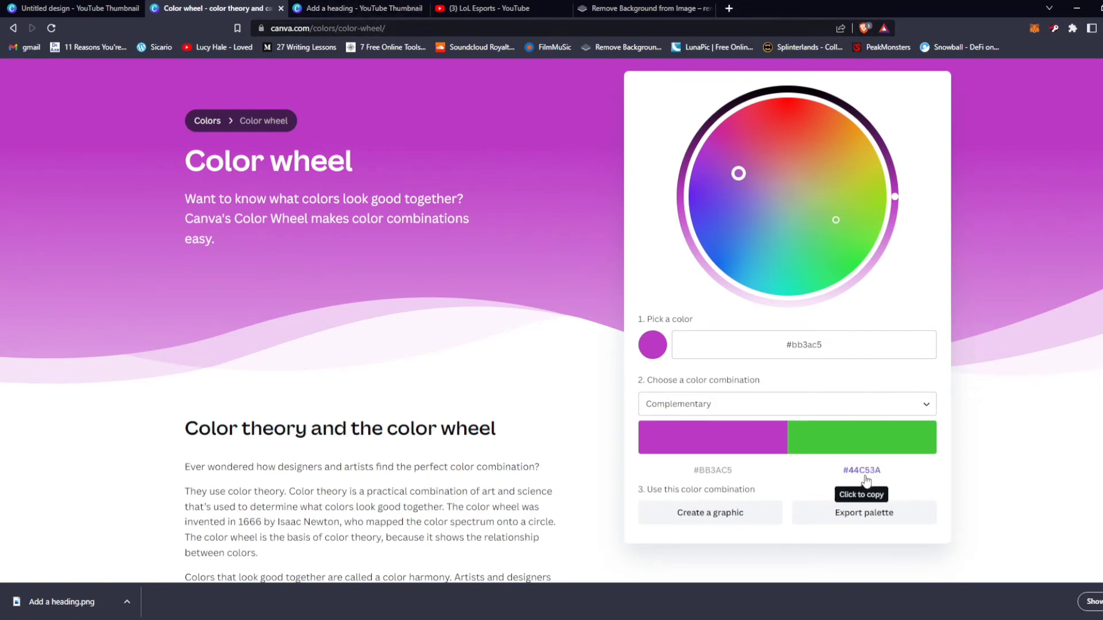
pyautogui.click(339, 8)
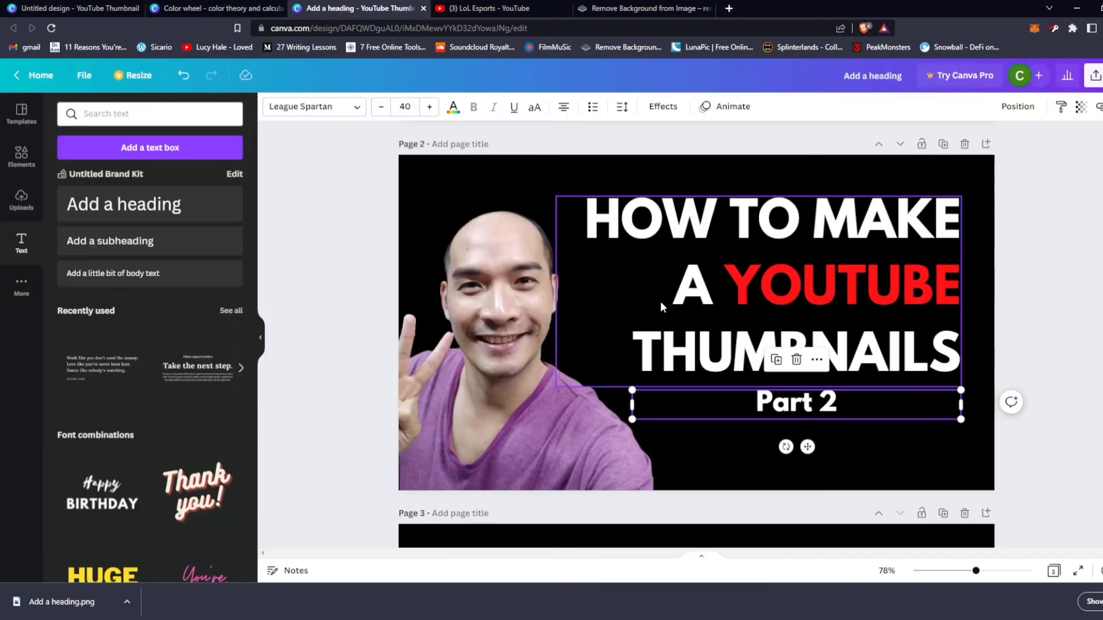
pyautogui.click(443, 168)
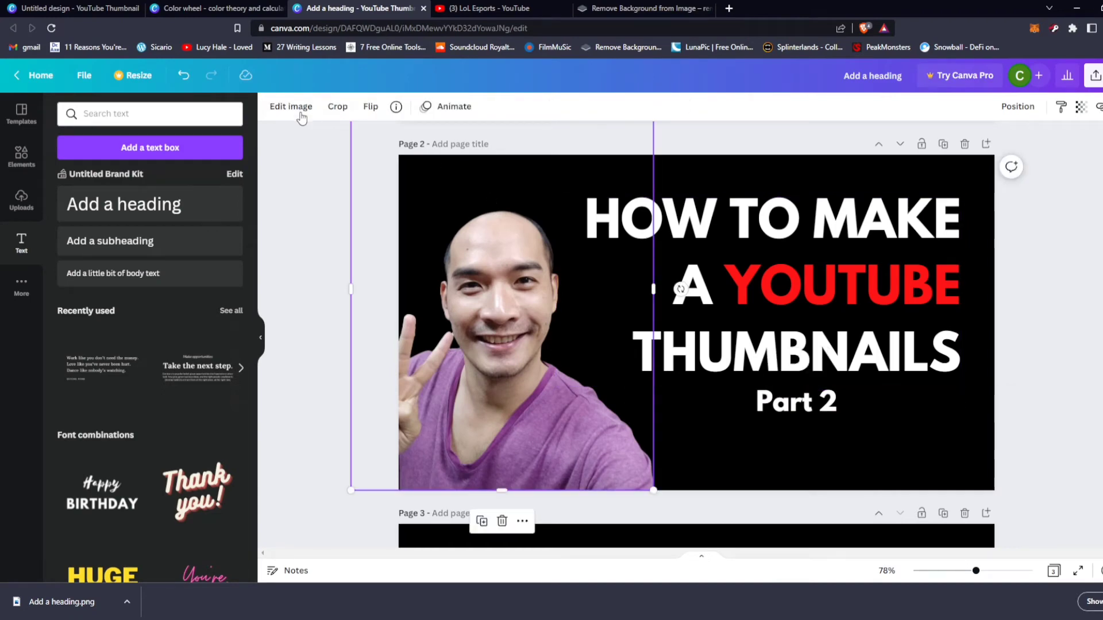
pyautogui.click(834, 182)
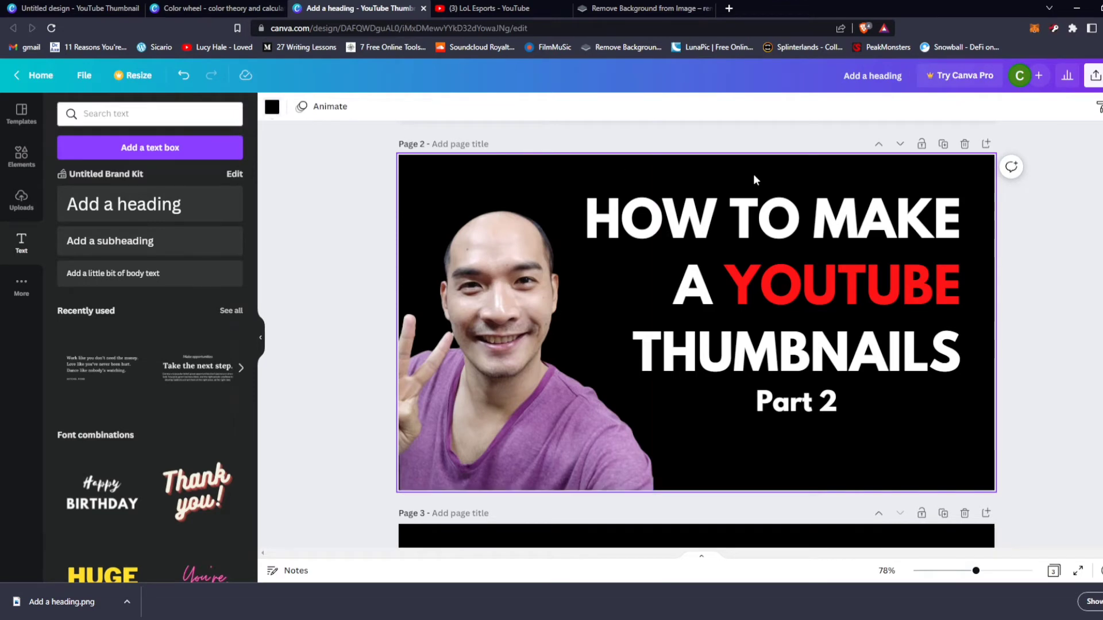
pyautogui.click(271, 110)
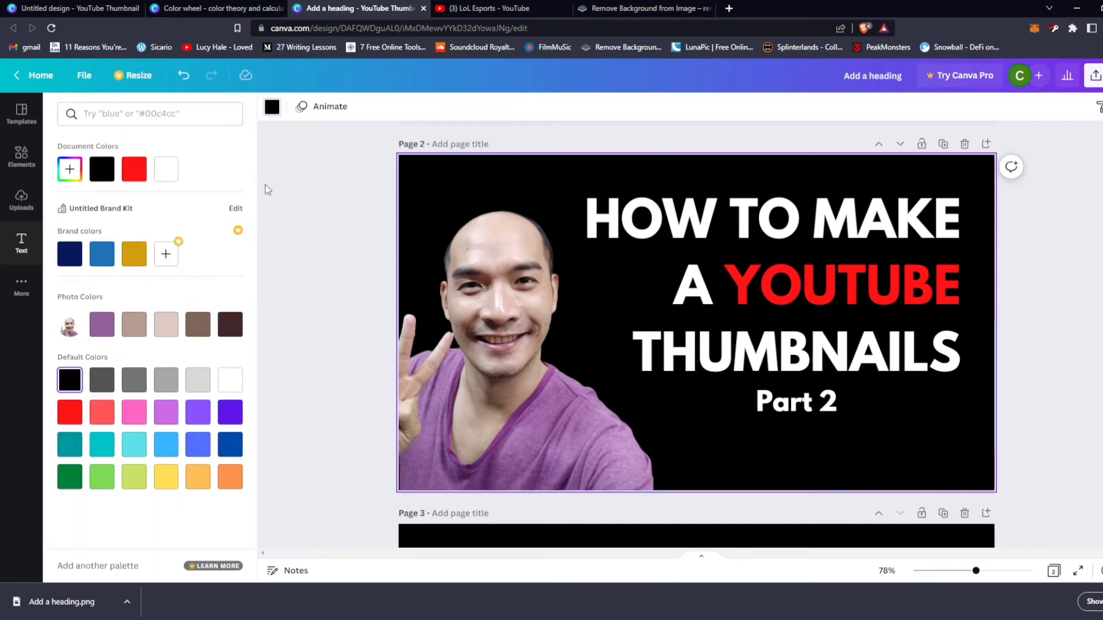
pyautogui.click(70, 170)
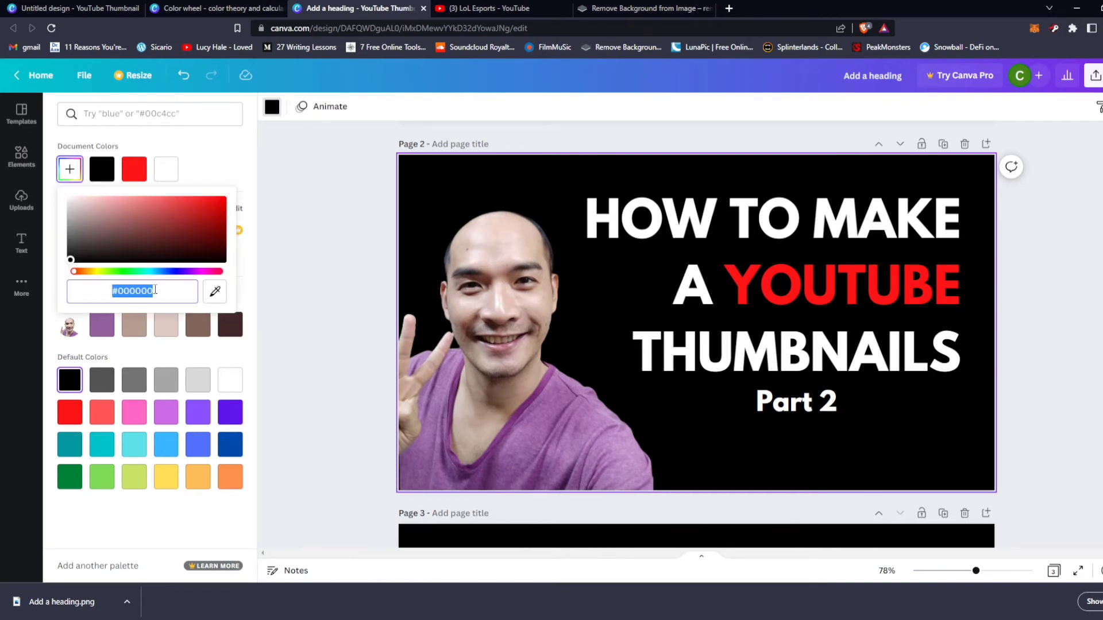
pyautogui.hotkey('ctrl', 'v')
pyautogui.press('Return')
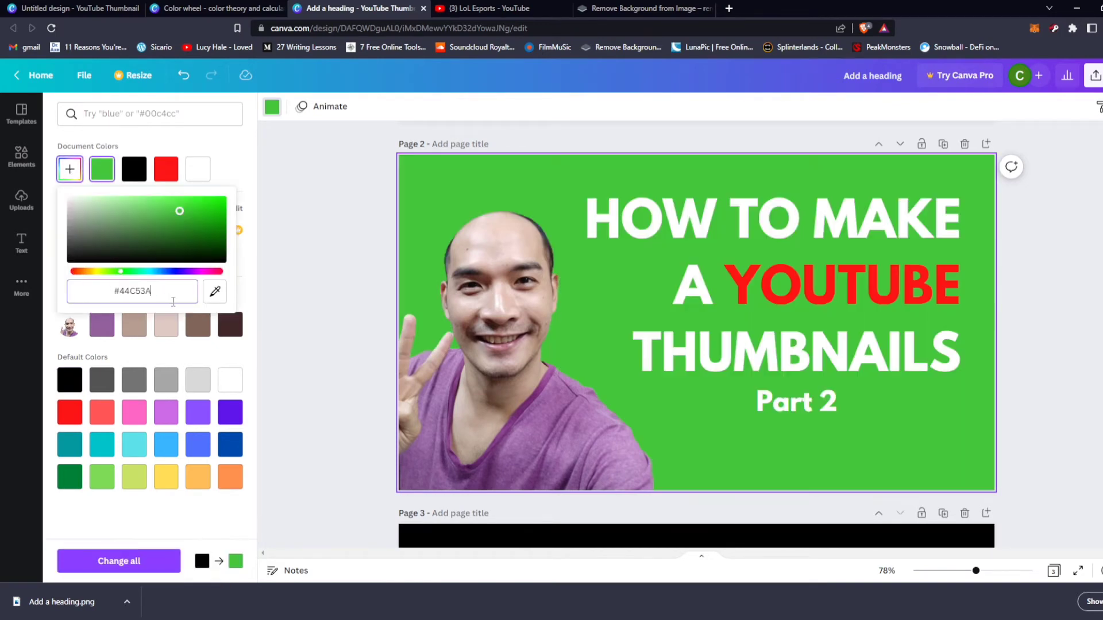
pyautogui.click(217, 293)
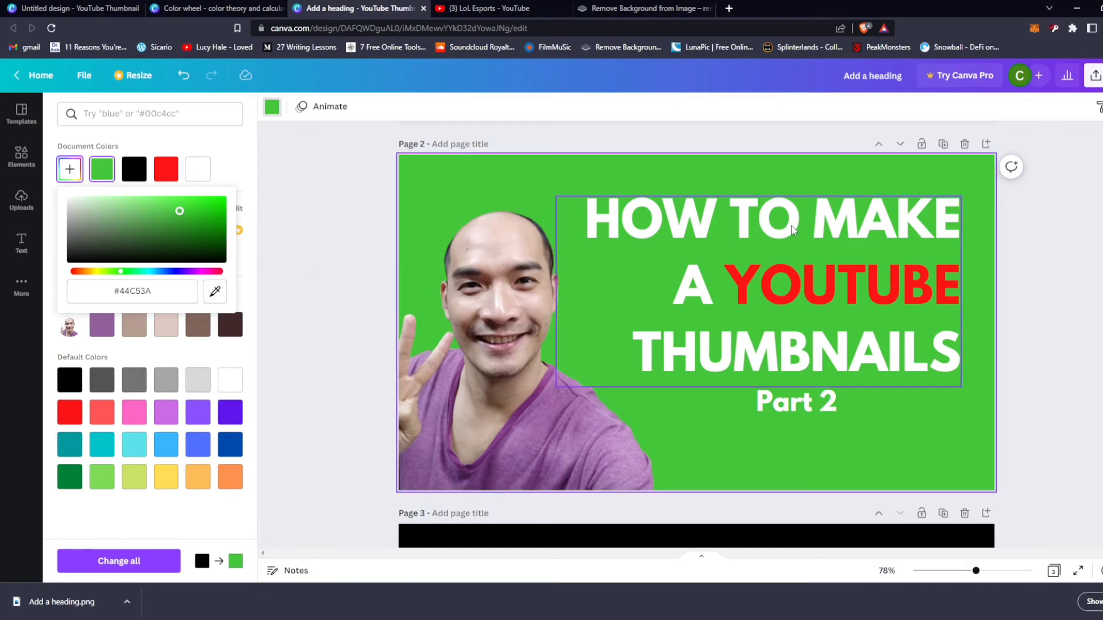
# Step: Color the whole "HOW TO MAKE A YOUTUBE THUMBNAILS" heading on page 2 white
pyautogui.click(575, 247)
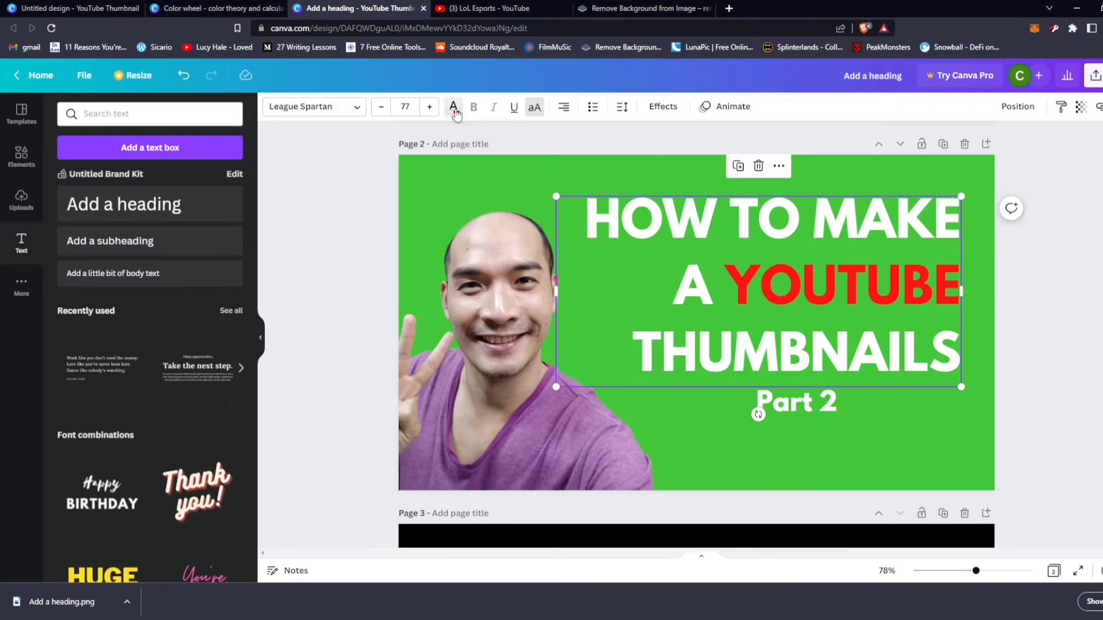
pyautogui.click(452, 107)
pyautogui.click(200, 171)
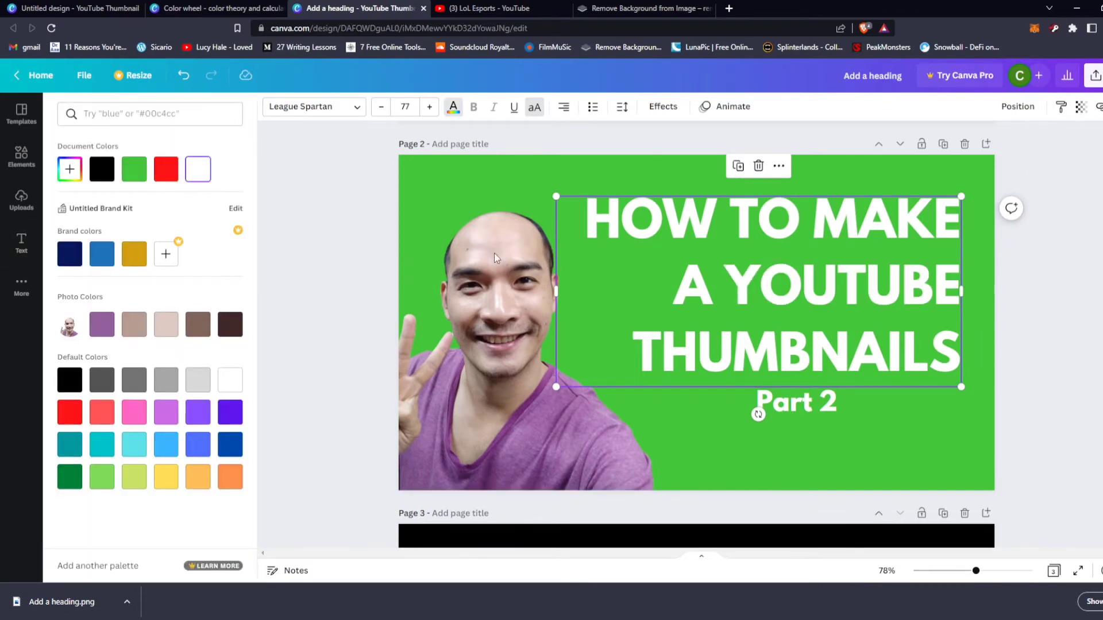
# Step: Color both the "HOW TO MAKE A YOUTUBE THUMBNAILS" heading and the "Part 2" text on the green page black
pyautogui.click(803, 407)
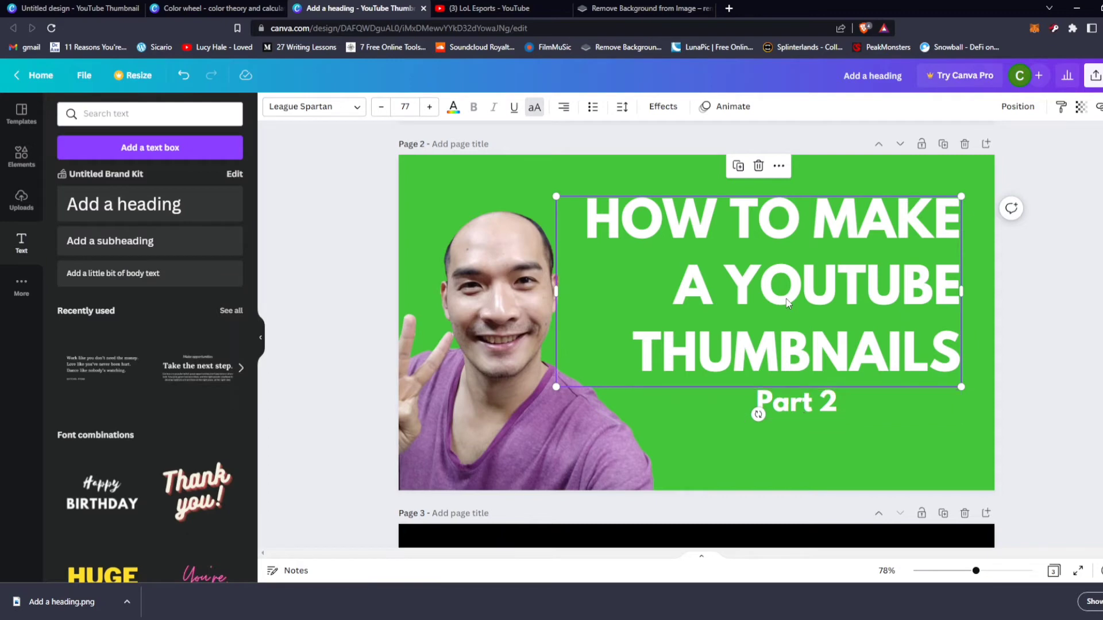
pyautogui.click(453, 108)
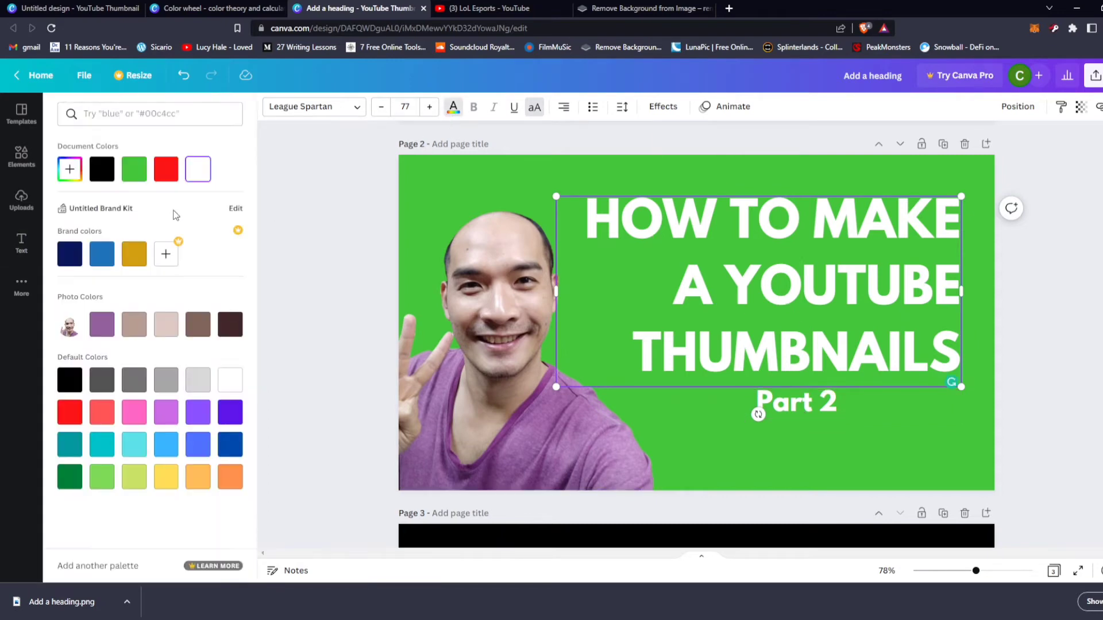
pyautogui.click(101, 171)
pyautogui.click(990, 412)
pyautogui.click(819, 402)
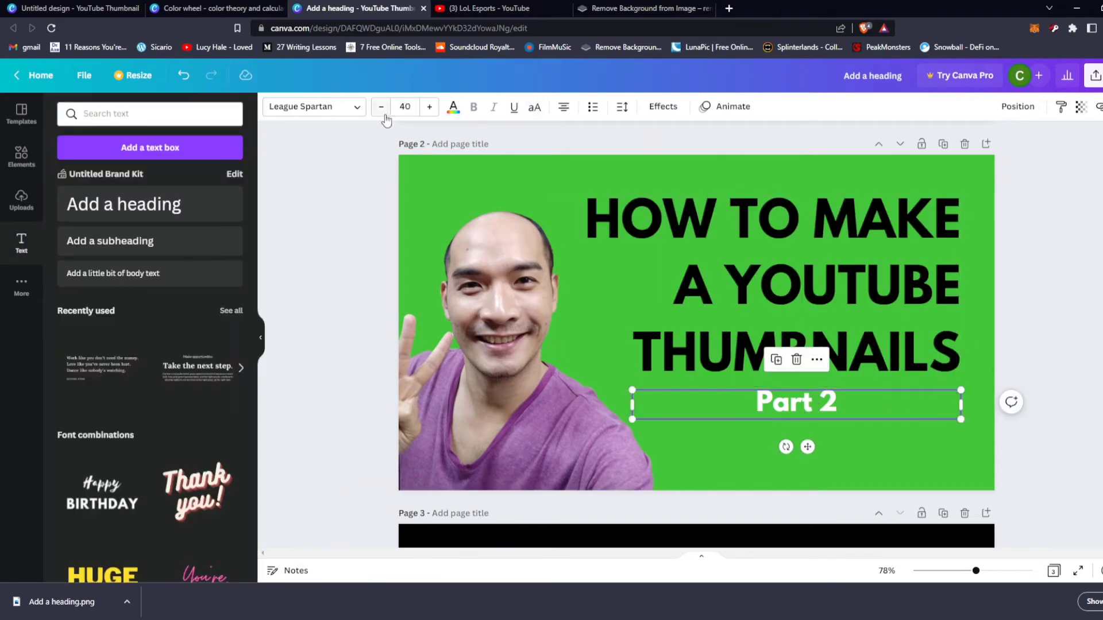
pyautogui.click(454, 108)
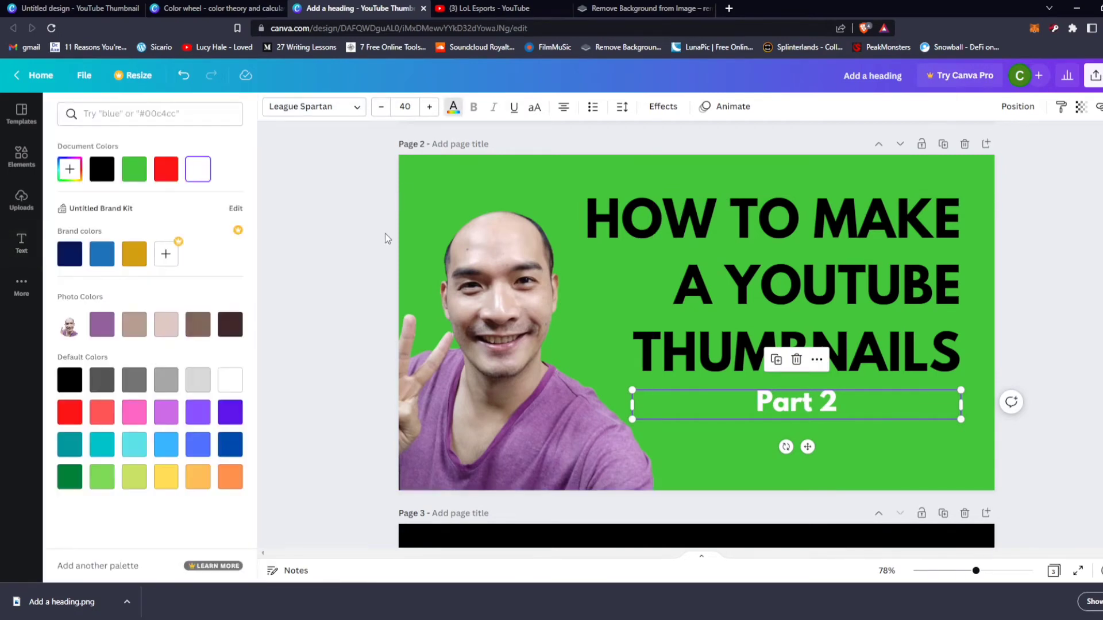
pyautogui.click(101, 170)
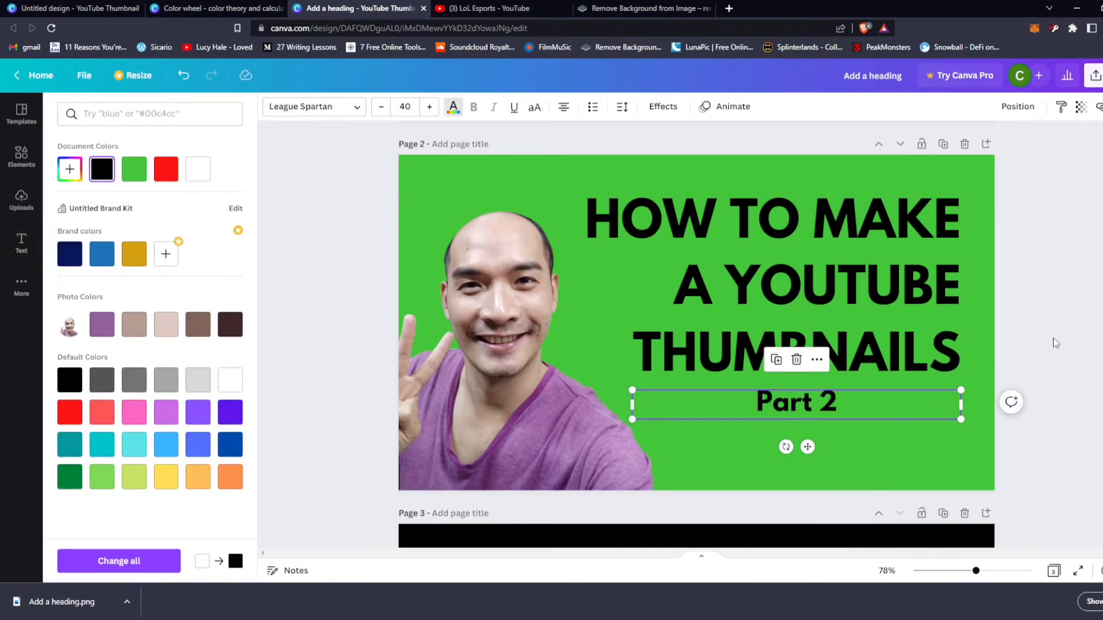
pyautogui.click(1061, 323)
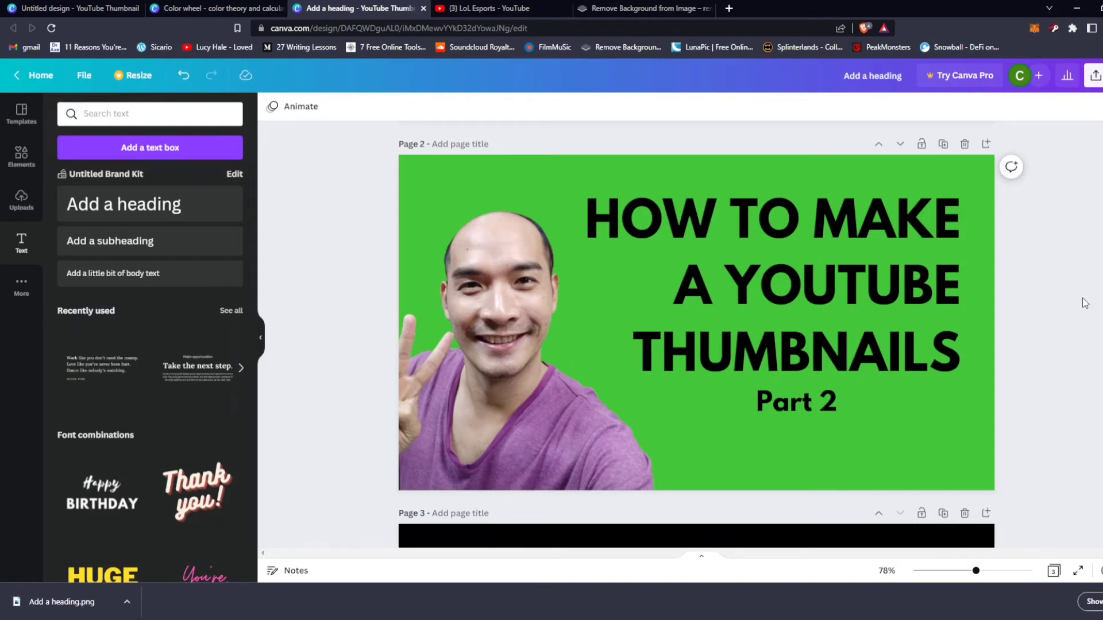
# Step: Duplicate page 1, the version with the black background and red "YOUTUBE" word
pyautogui.scroll(5, 1051, 341)
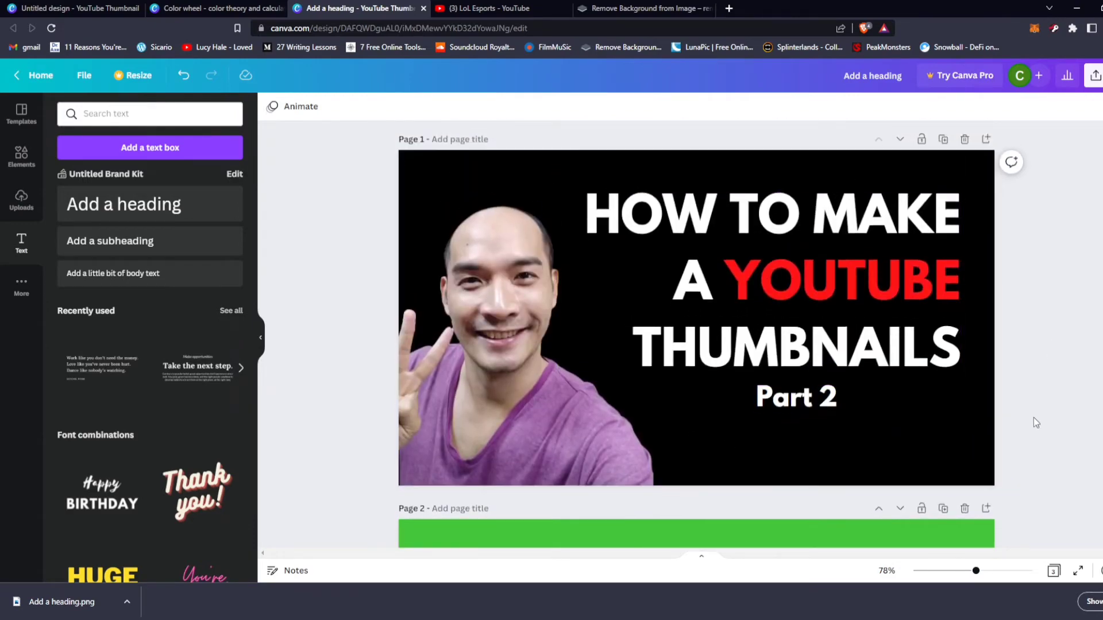
pyautogui.scroll(-7, 1033, 418)
pyautogui.scroll(3, 1032, 418)
pyautogui.scroll(5, 1033, 418)
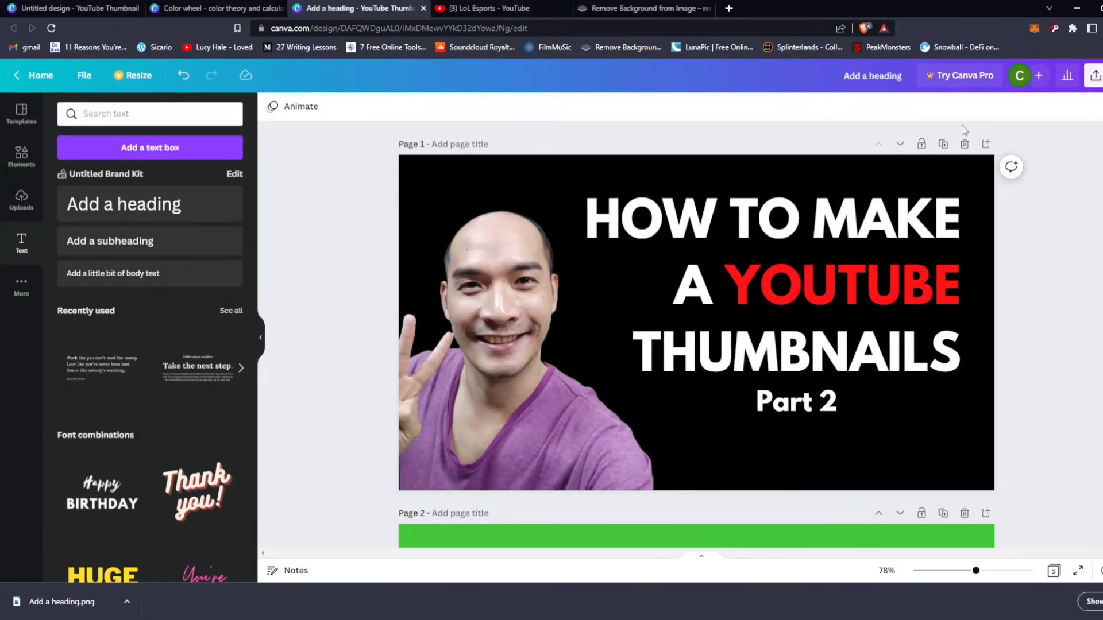
pyautogui.click(944, 145)
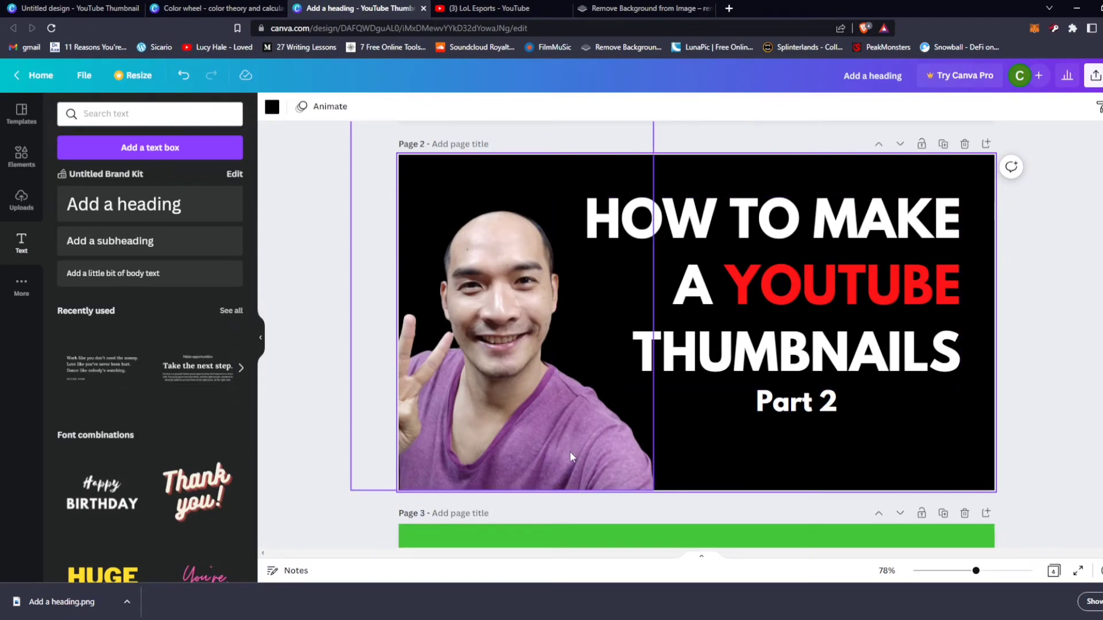
# Step: Add the Glow shadow effect to the portrait on the duplicated black page and open the effect's settings
pyautogui.click(585, 457)
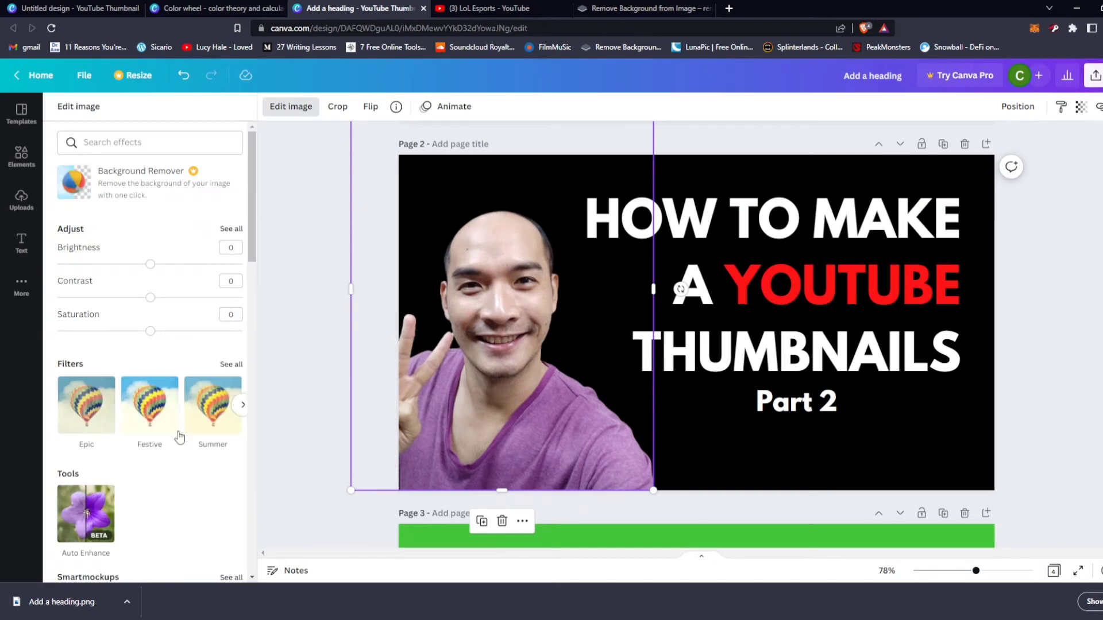
pyautogui.scroll(-5, 172, 436)
pyautogui.scroll(-3, 168, 424)
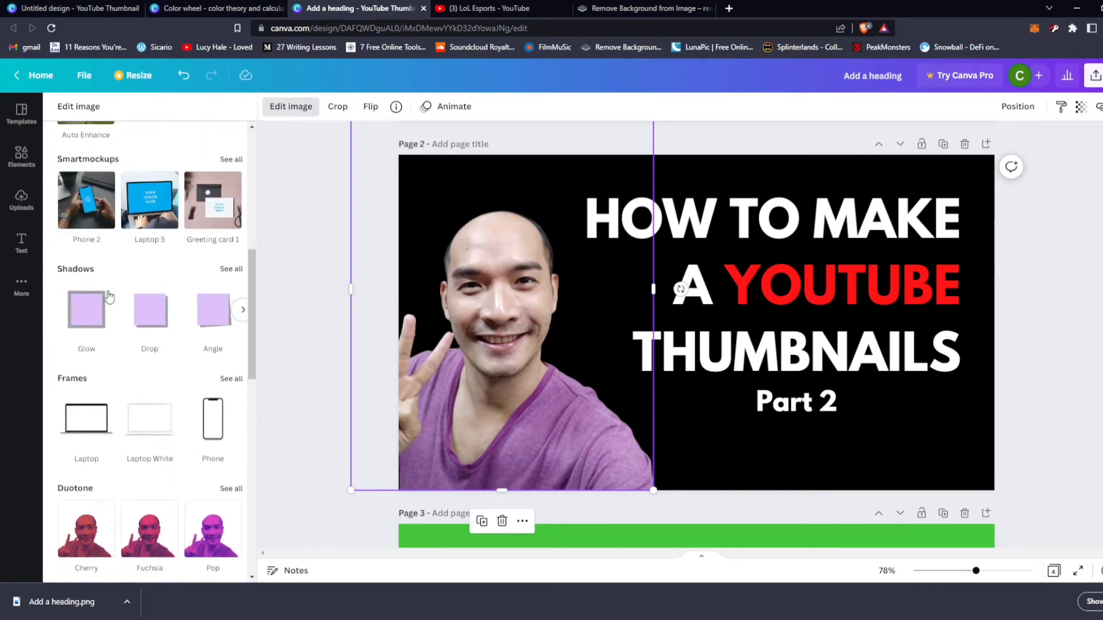
pyautogui.click(86, 309)
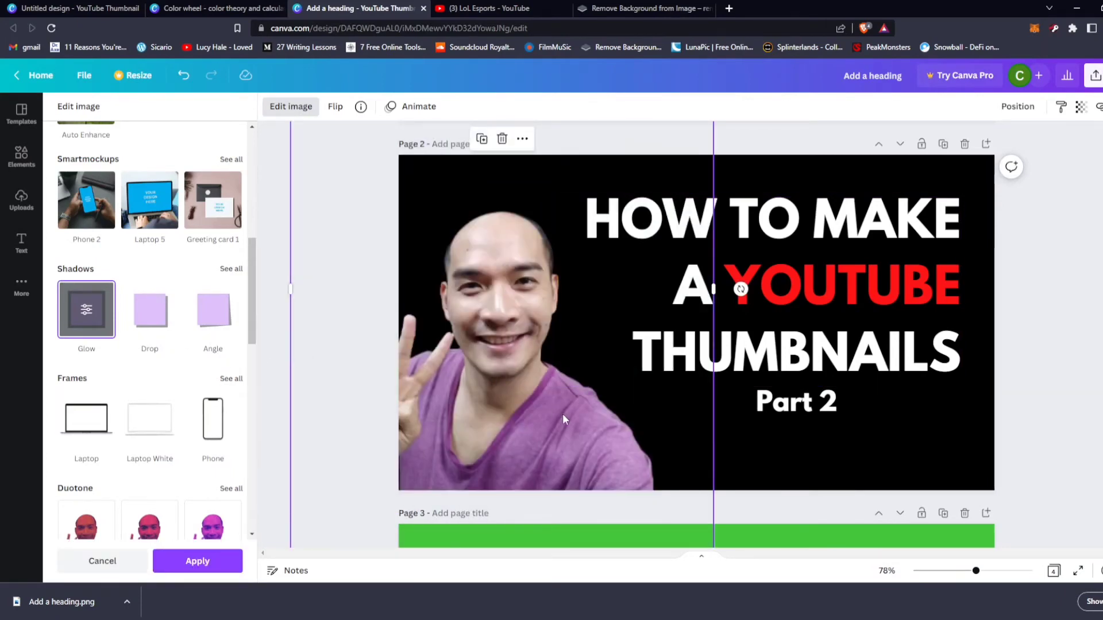
pyautogui.click(87, 313)
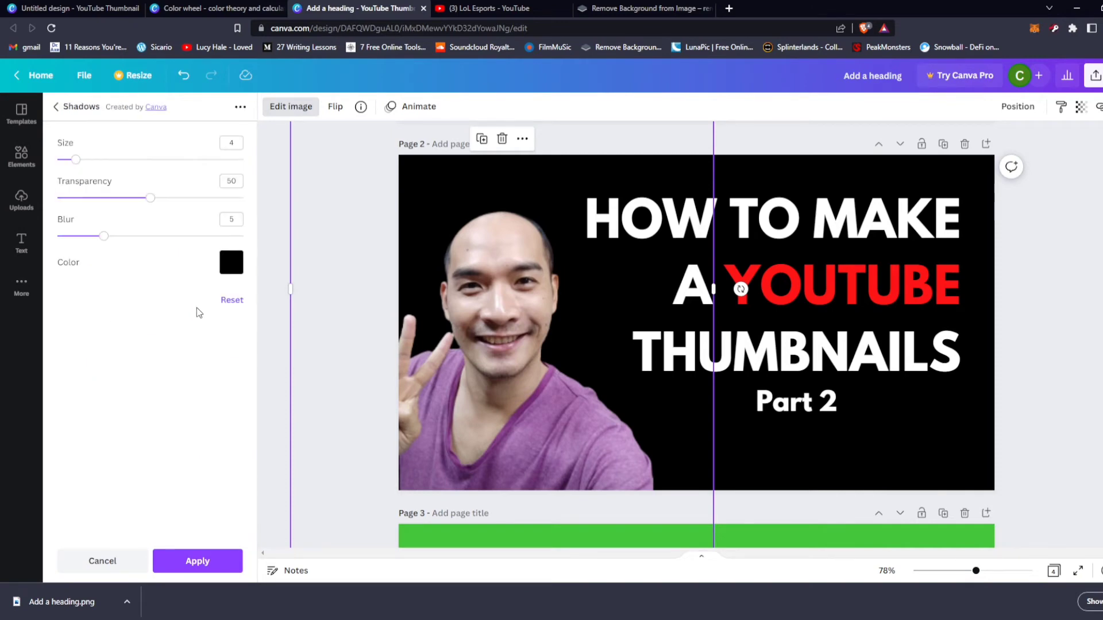
# Step: Set the color of the portrait's glow to Grass green #7ed957
pyautogui.click(231, 262)
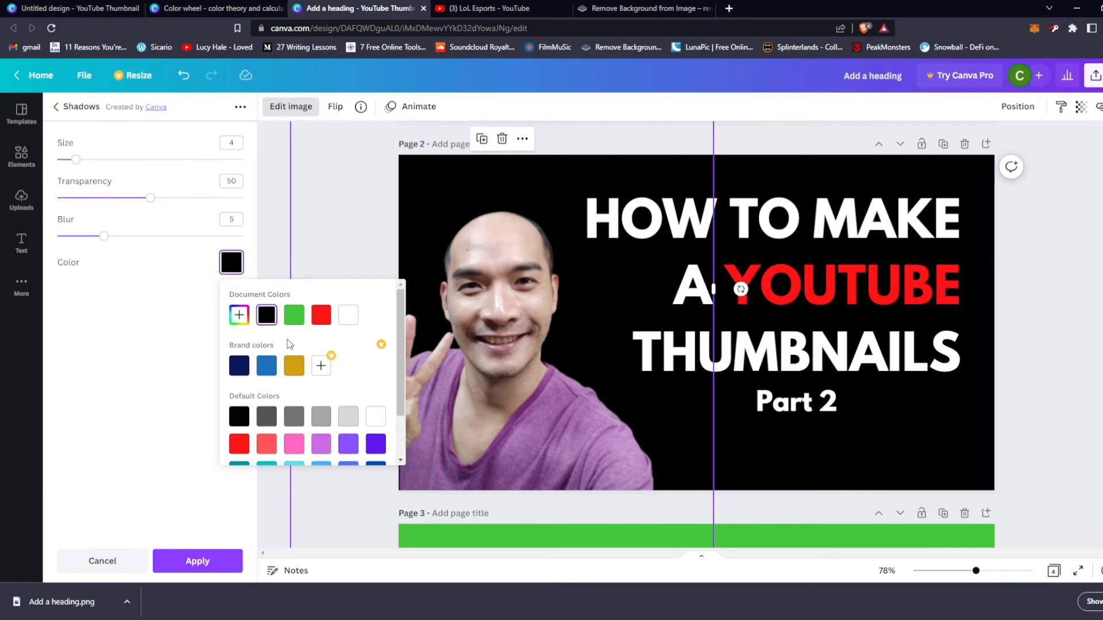
pyautogui.scroll(-1, 356, 400)
pyautogui.click(293, 441)
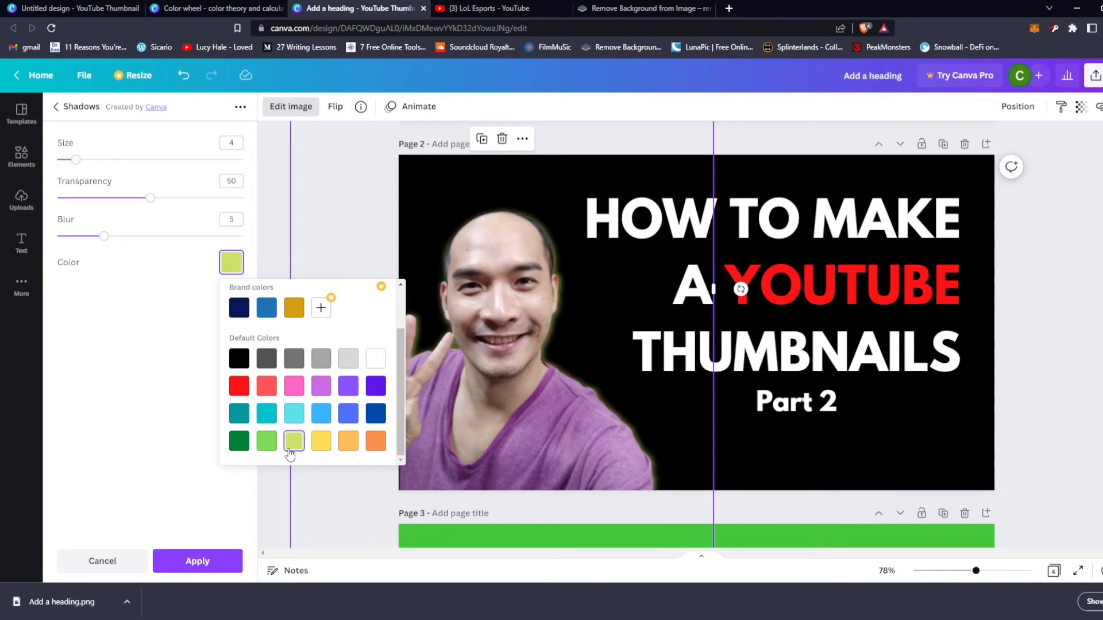
pyautogui.click(267, 443)
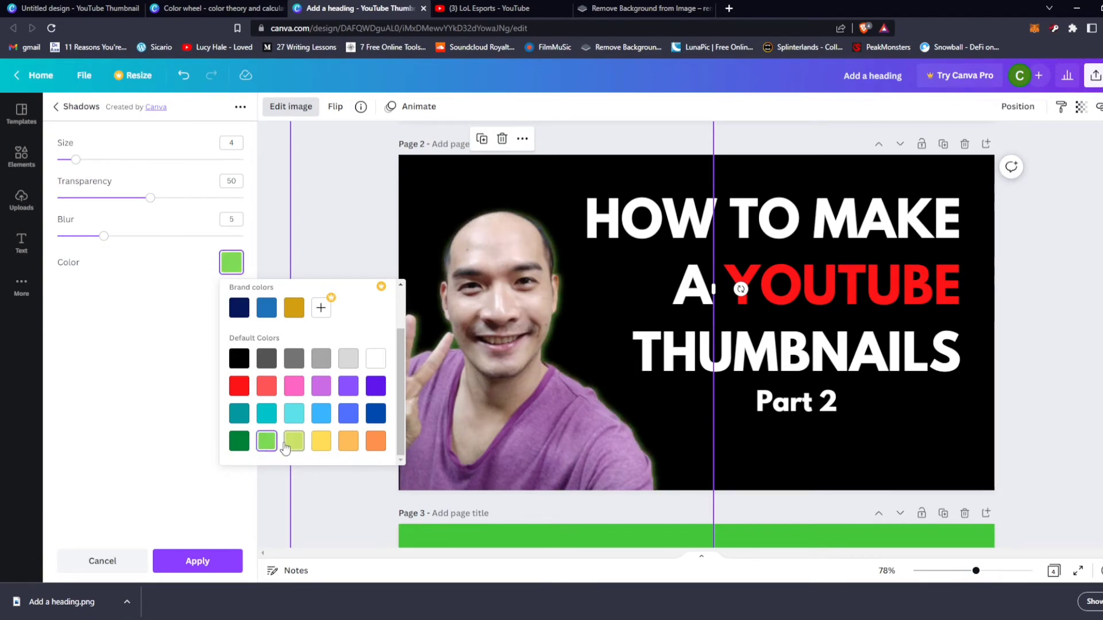
pyautogui.click(112, 296)
# Step: Set the portrait glow's transparency to 100, its size to 8 and its blur to 2
pyautogui.moveTo(151, 197); pyautogui.dragTo(255, 221)
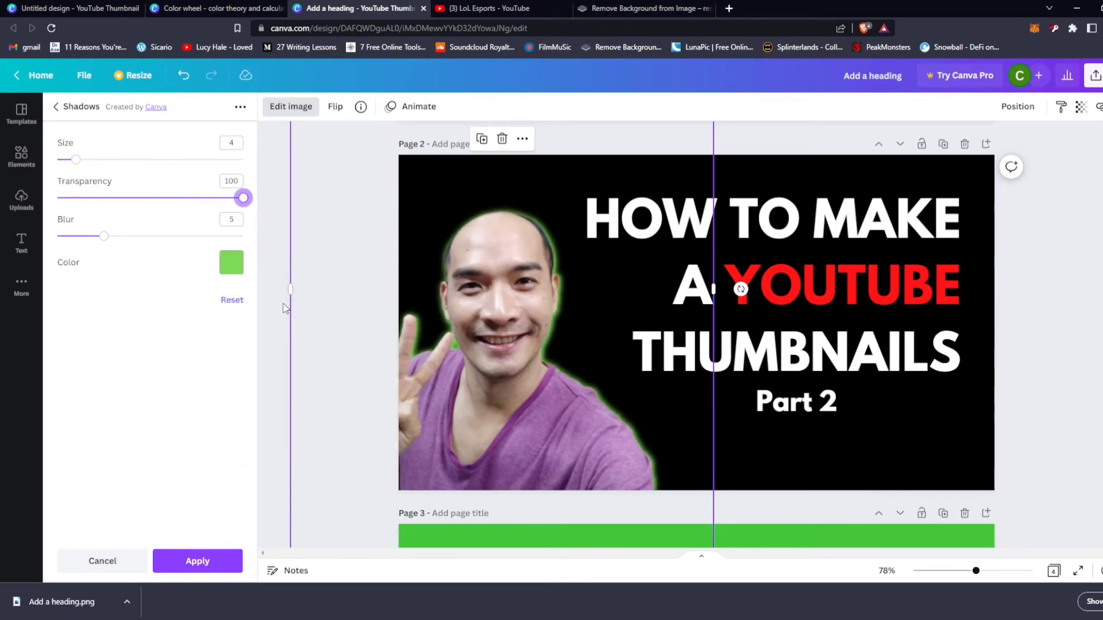
pyautogui.moveTo(76, 161); pyautogui.dragTo(95, 161)
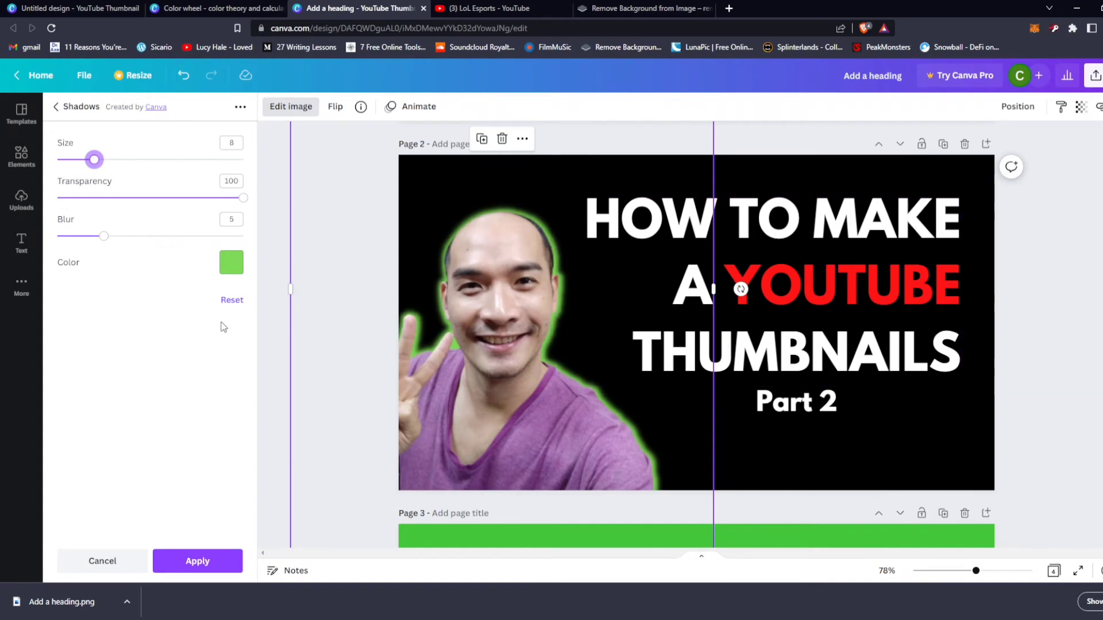
pyautogui.moveTo(107, 242); pyautogui.dragTo(273, 268)
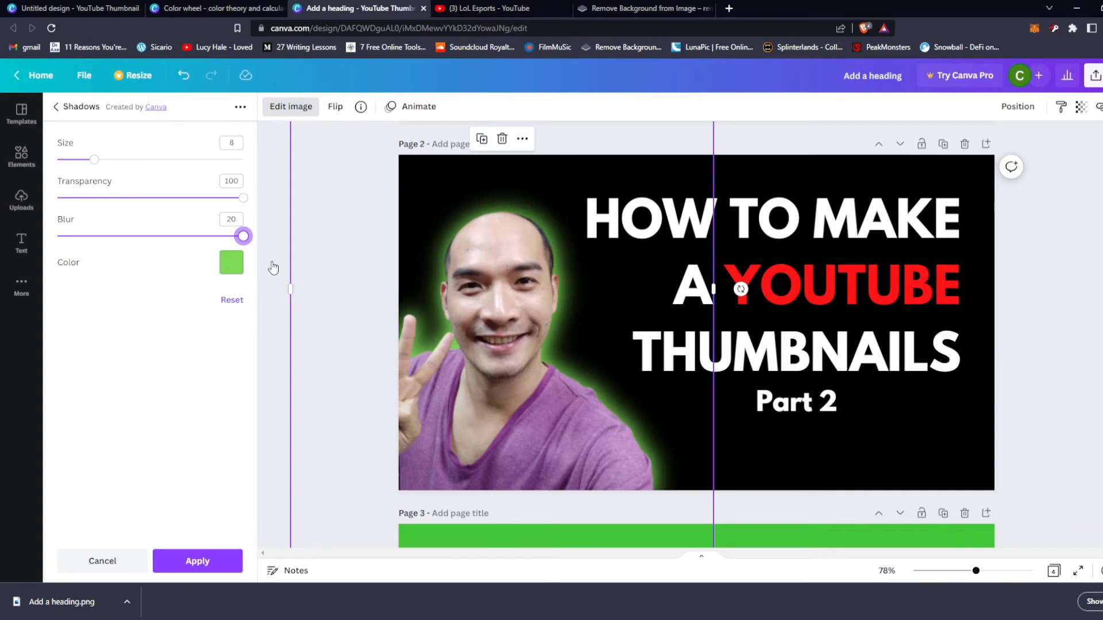
pyautogui.moveTo(244, 237); pyautogui.dragTo(80, 240)
# Step: Try out red, gray, purple, blue, yellow, orange, green and teal default colors for the portrait's glow
pyautogui.click(228, 277)
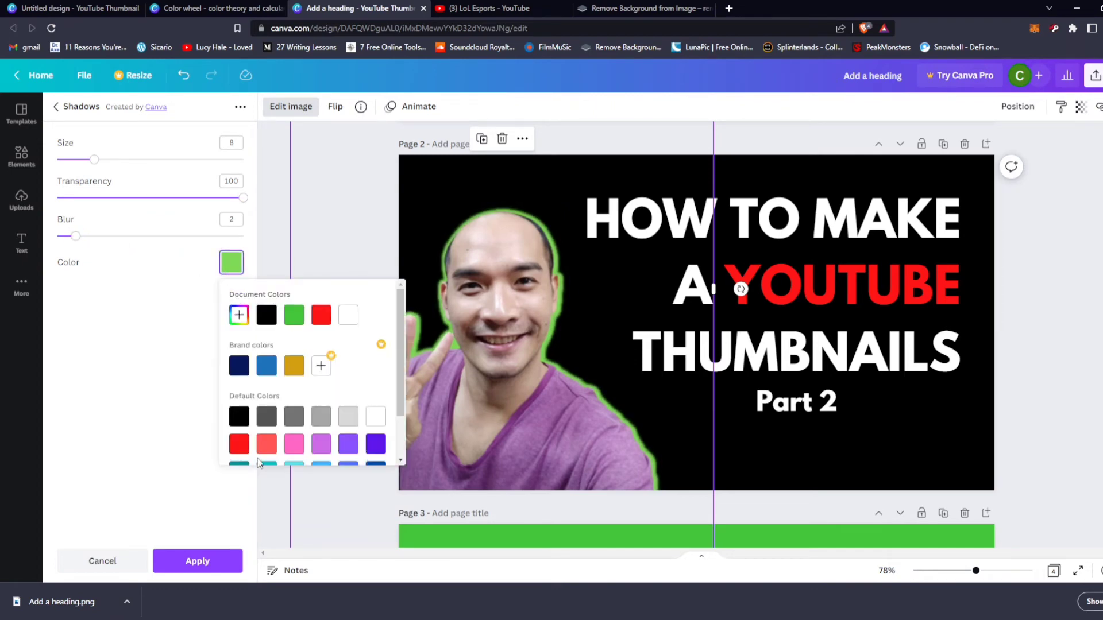
pyautogui.click(247, 442)
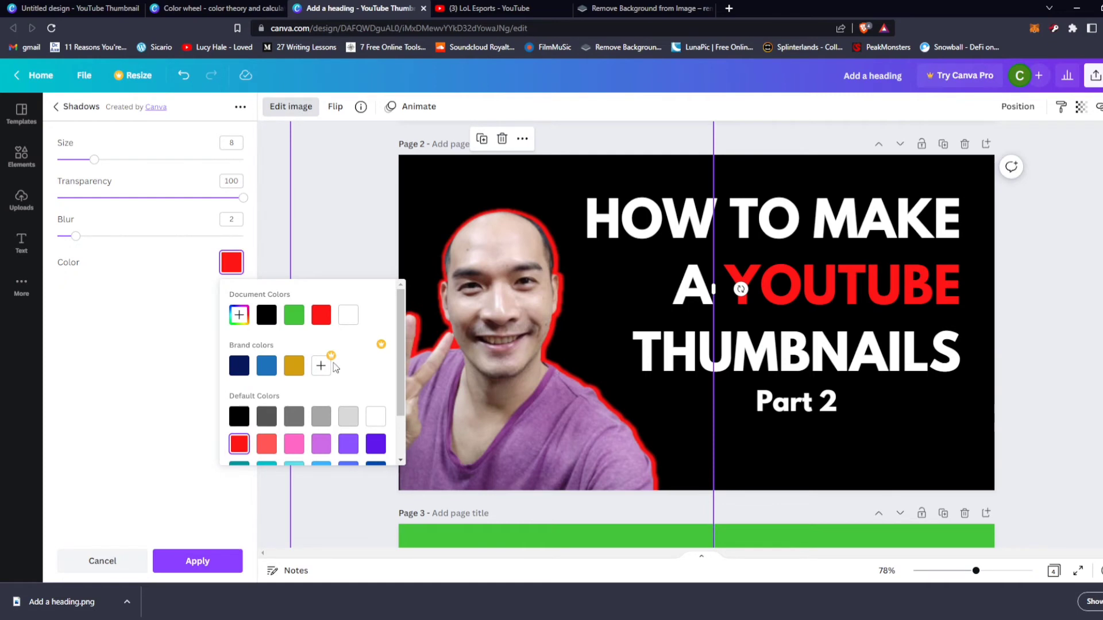
pyautogui.scroll(-1, 336, 367)
pyautogui.click(348, 361)
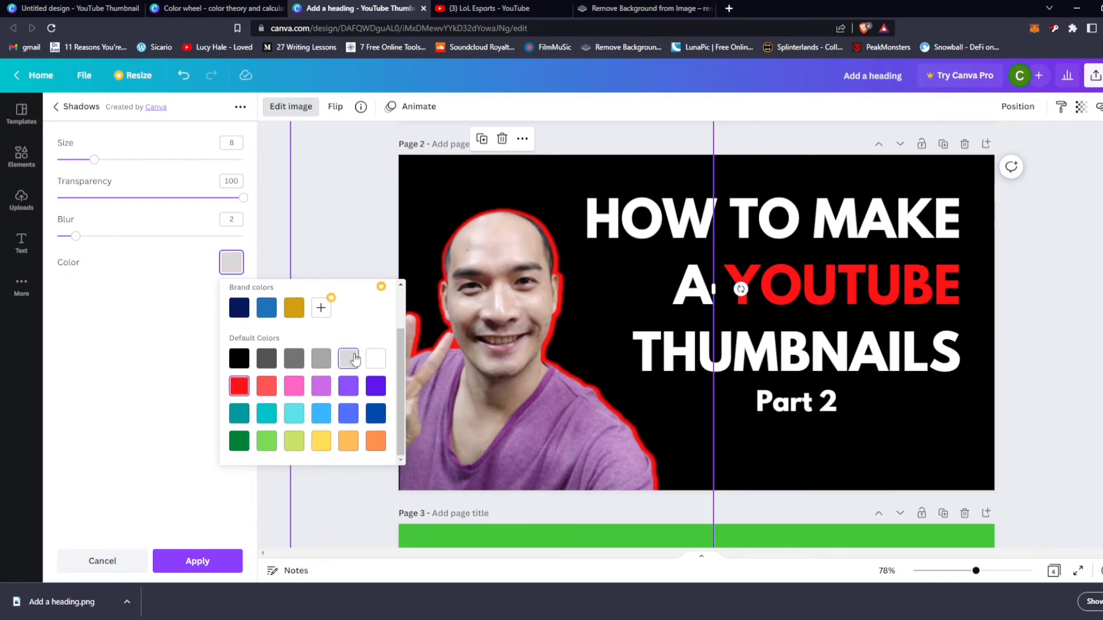
pyautogui.click(321, 360)
pyautogui.click(292, 360)
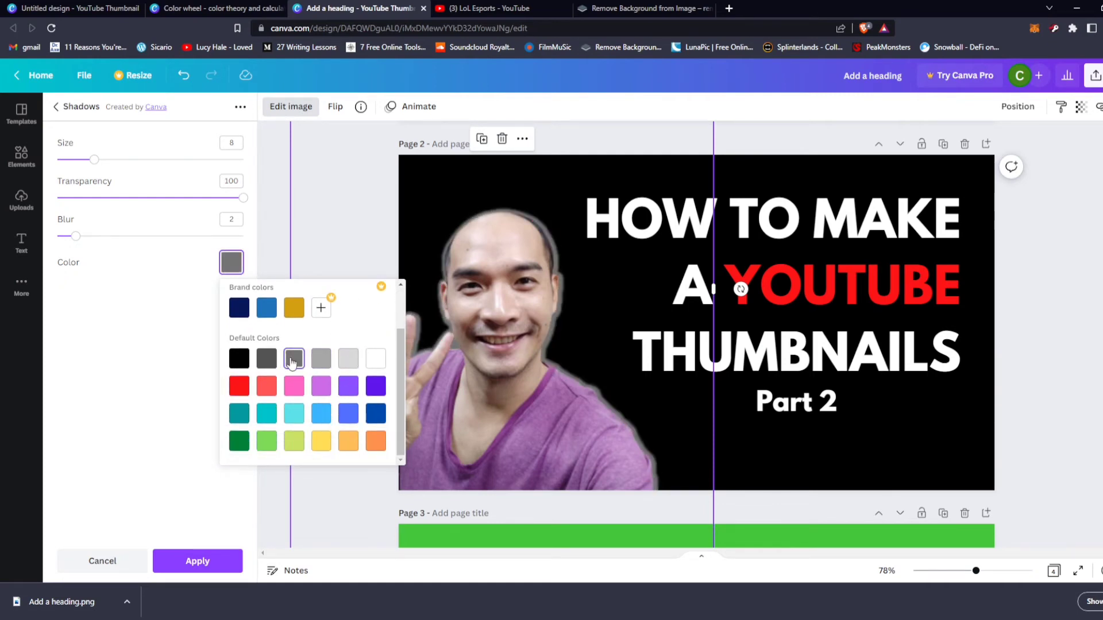
pyautogui.click(266, 359)
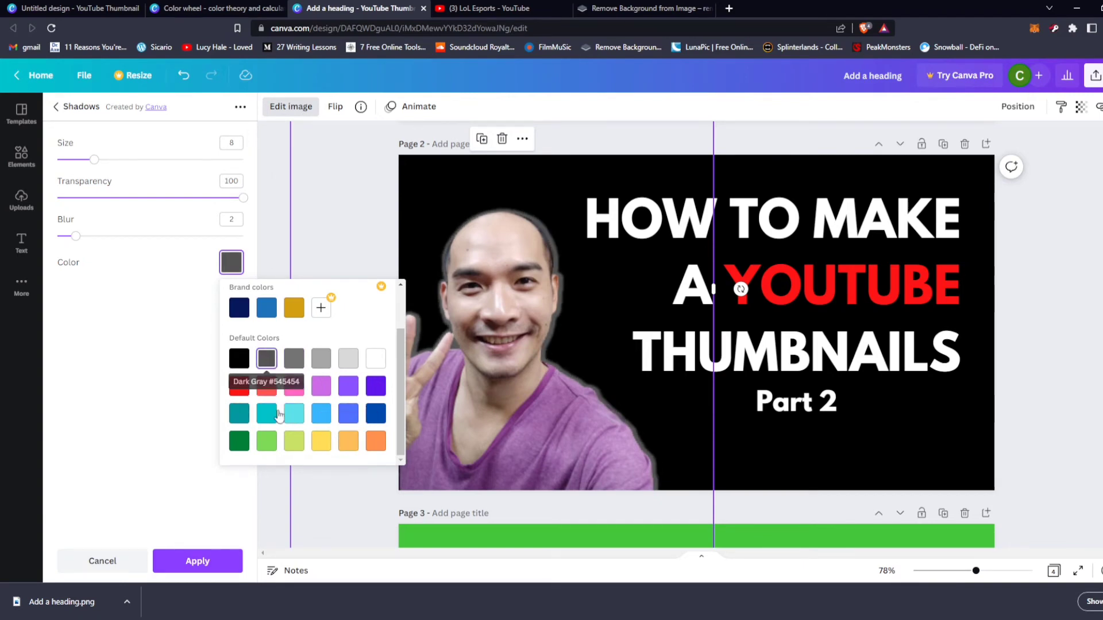
pyautogui.click(347, 389)
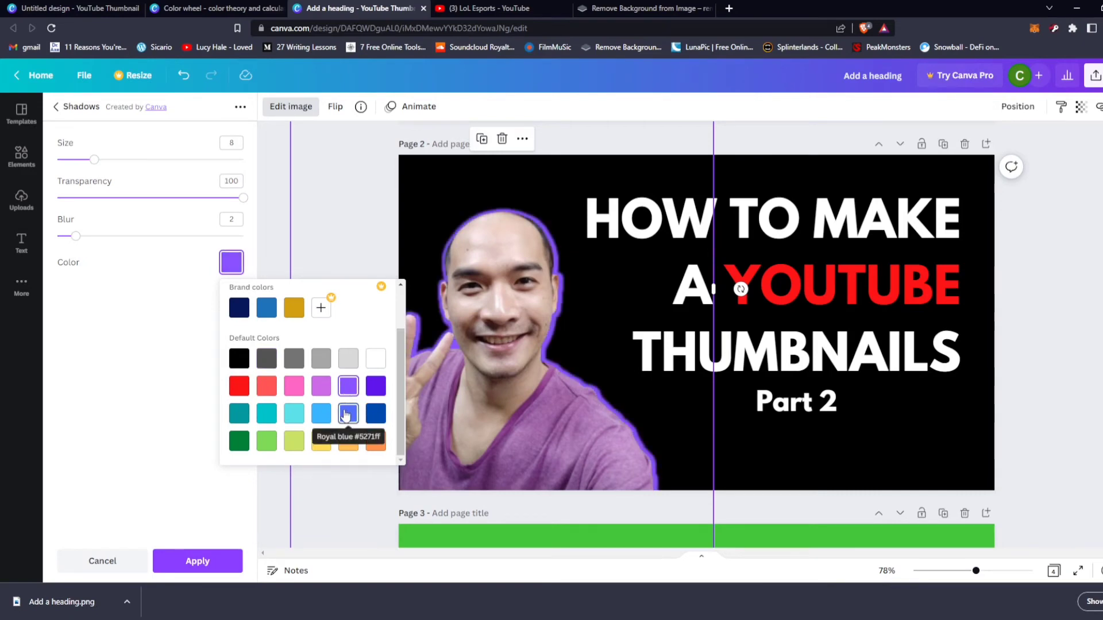
pyautogui.click(348, 419)
pyautogui.click(321, 441)
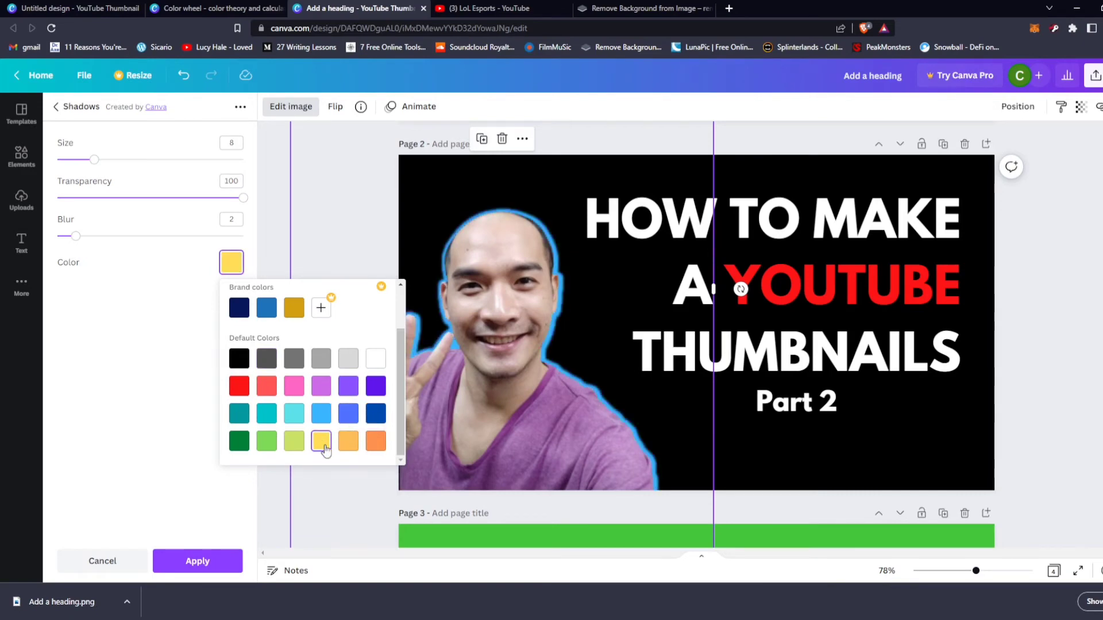
pyautogui.click(345, 447)
pyautogui.click(367, 447)
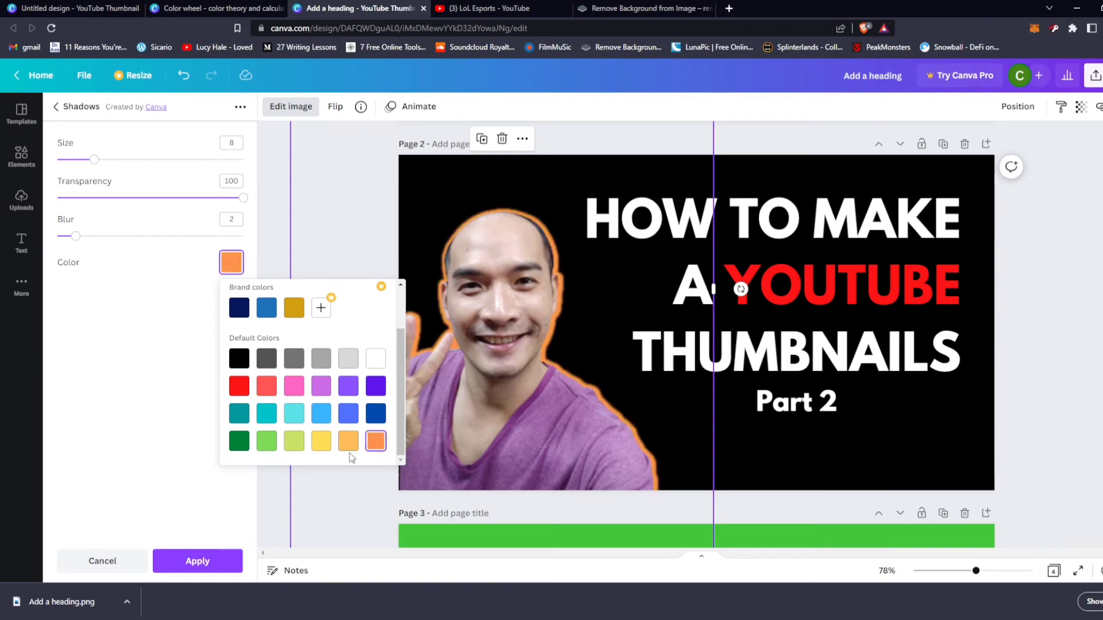
pyautogui.click(294, 442)
pyautogui.click(266, 414)
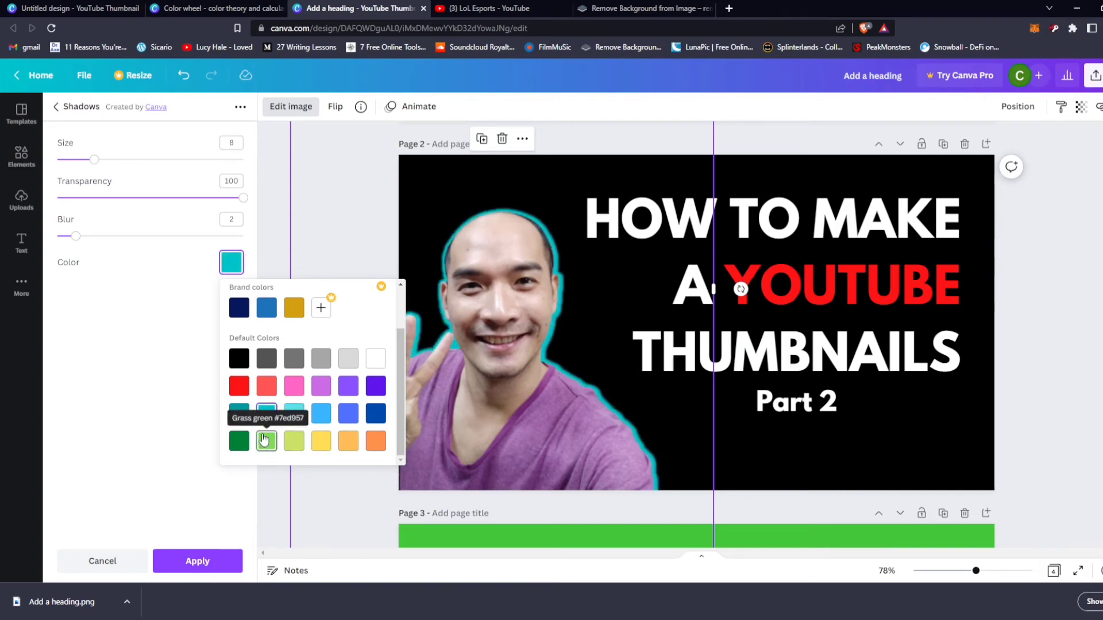
pyautogui.click(242, 440)
pyautogui.click(241, 421)
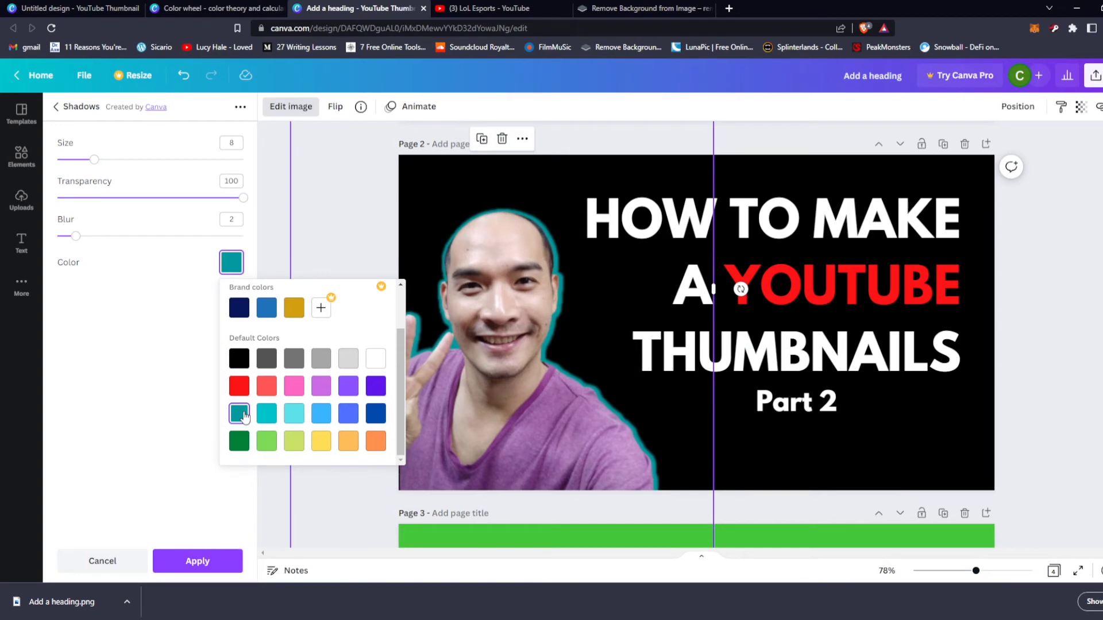
# Step: Set the portrait's glow color to Dark Gray #545454 and finish editing the image
pyautogui.click(267, 358)
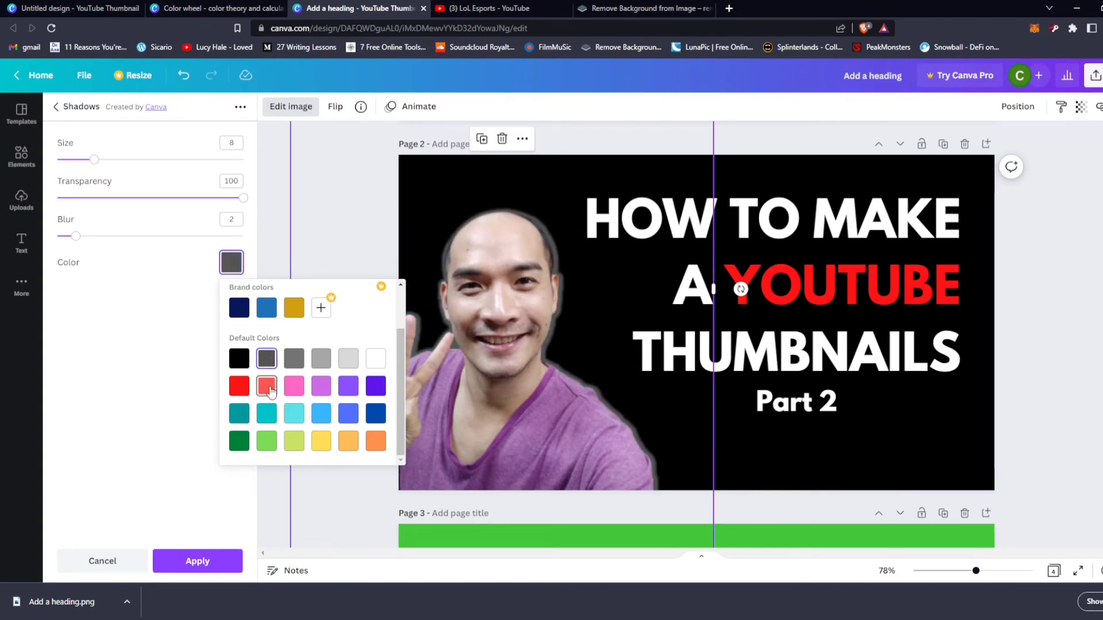
pyautogui.click(338, 205)
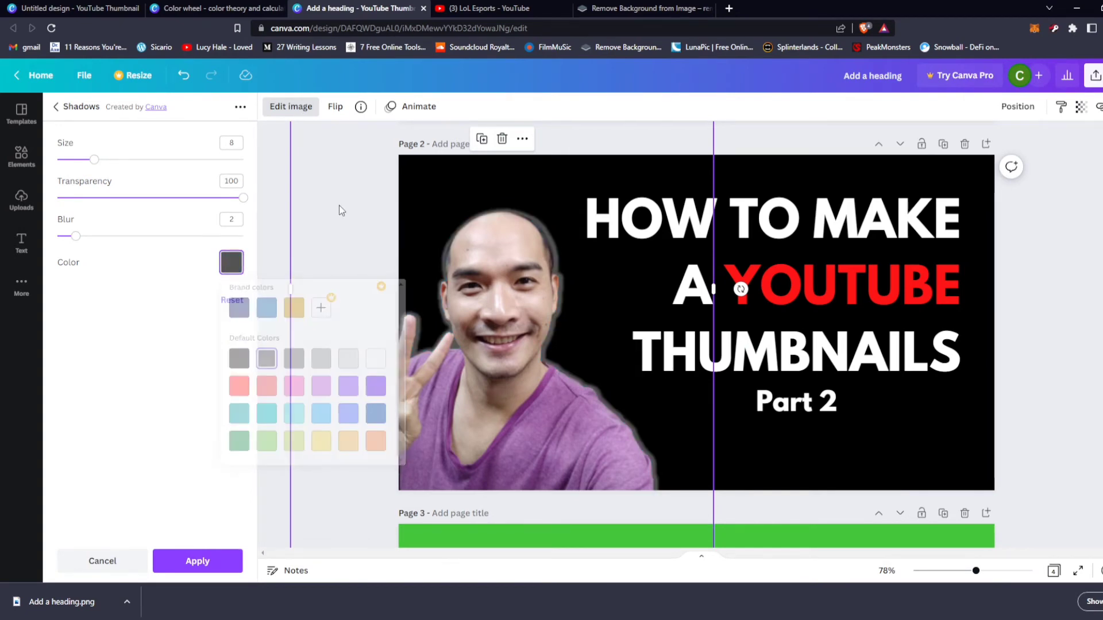
pyautogui.click(1077, 360)
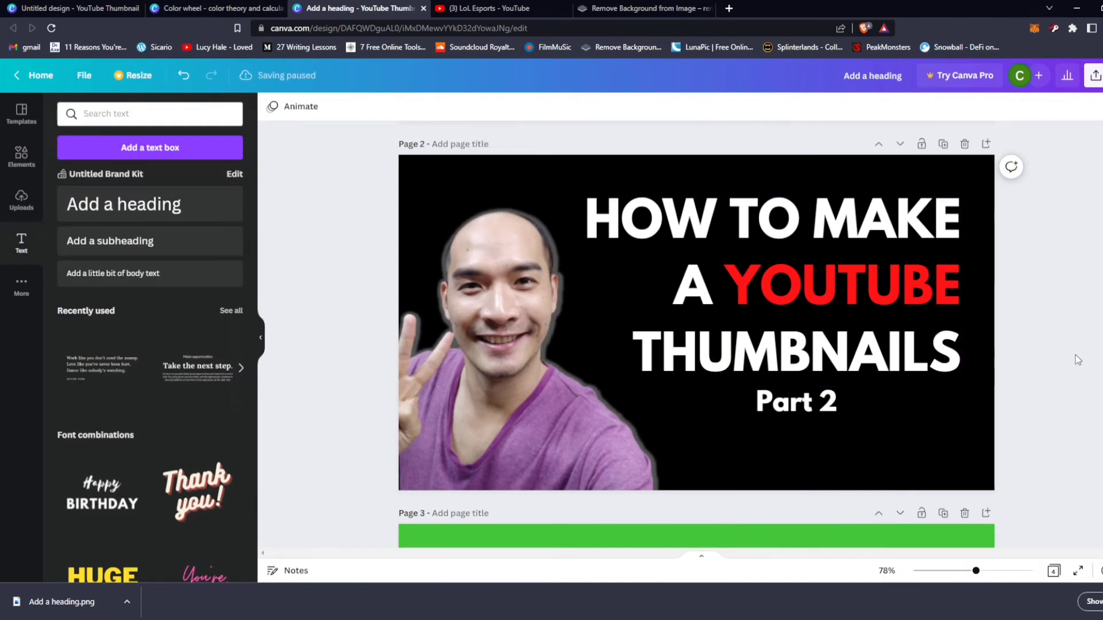
# Step: Compare the plain portrait on page 1 with the glow-outlined portrait on page 2
pyautogui.scroll(5, 1078, 360)
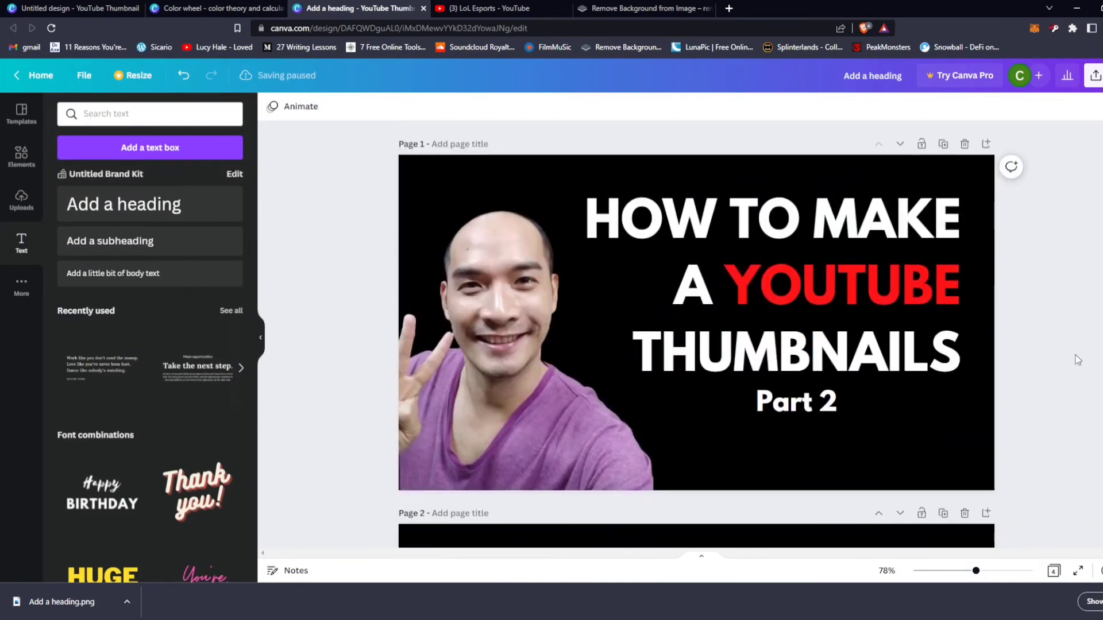
pyautogui.scroll(-7, 1077, 360)
pyautogui.scroll(4, 1077, 360)
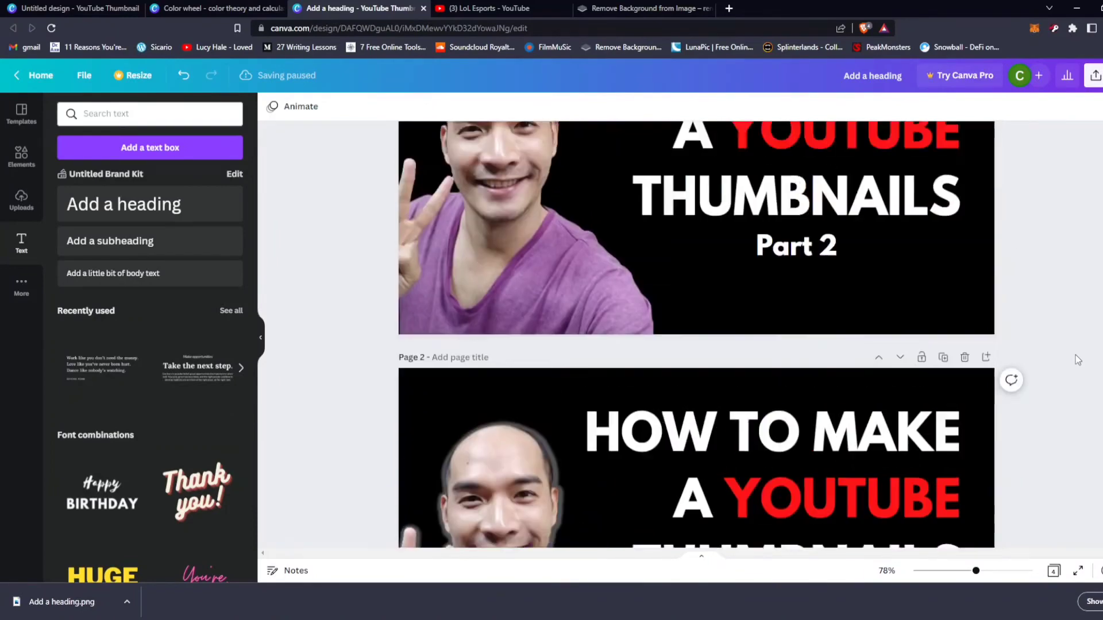
pyautogui.scroll(-4, 1077, 360)
pyautogui.scroll(1, 970, 463)
pyautogui.scroll(-2, 970, 463)
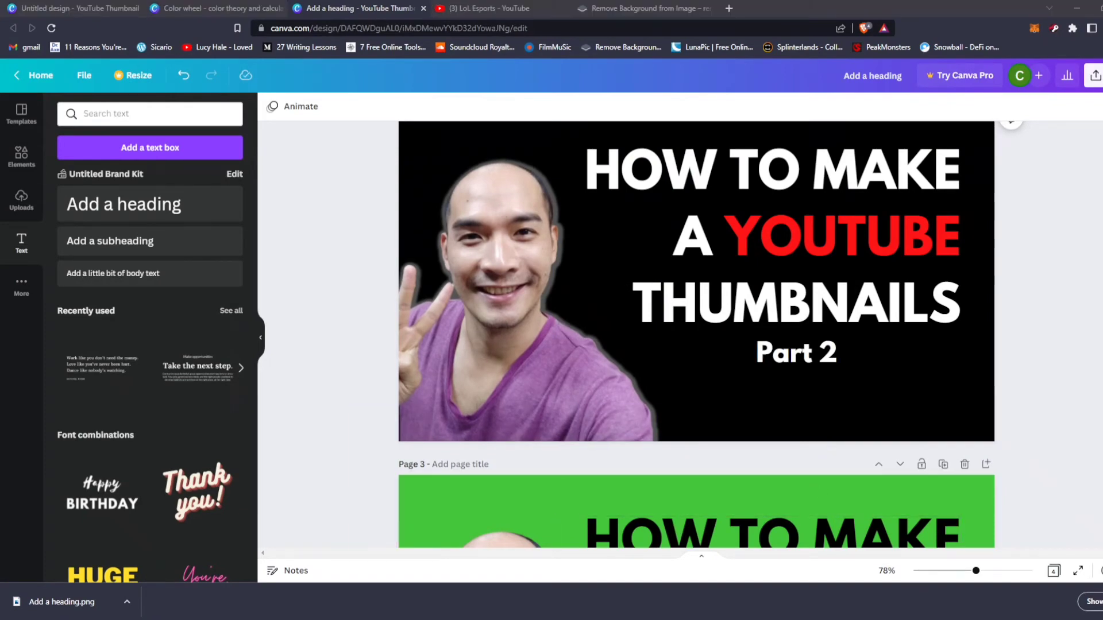
# Step: Duplicate the plain-portrait thumbnail on page 1 and open the full collection of stock photos for the copy
pyautogui.scroll(1, 712, 335)
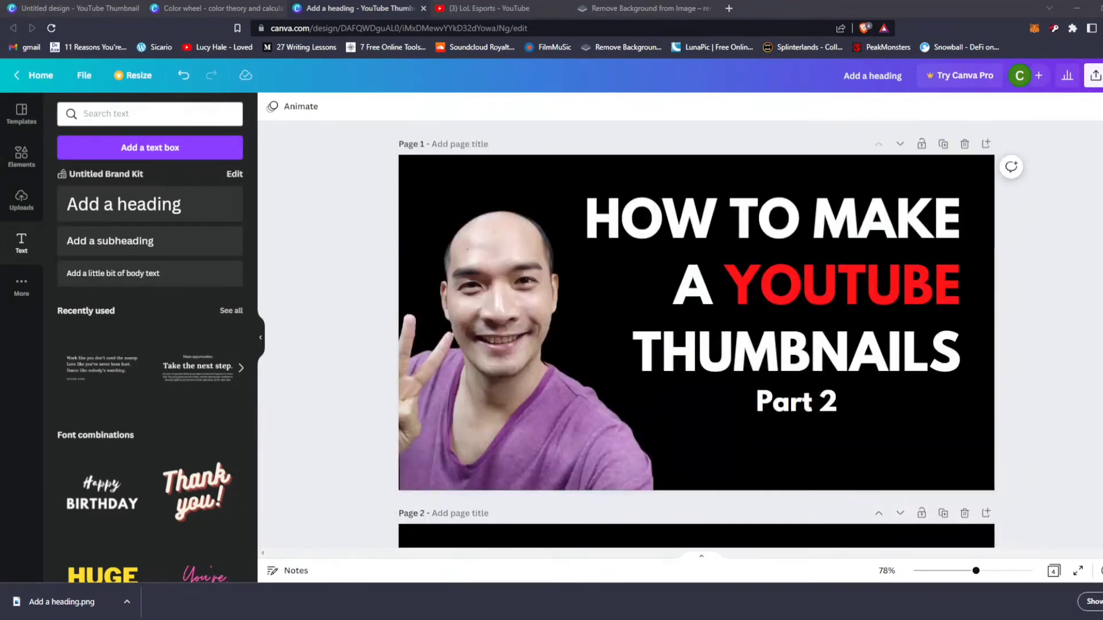
pyautogui.click(944, 146)
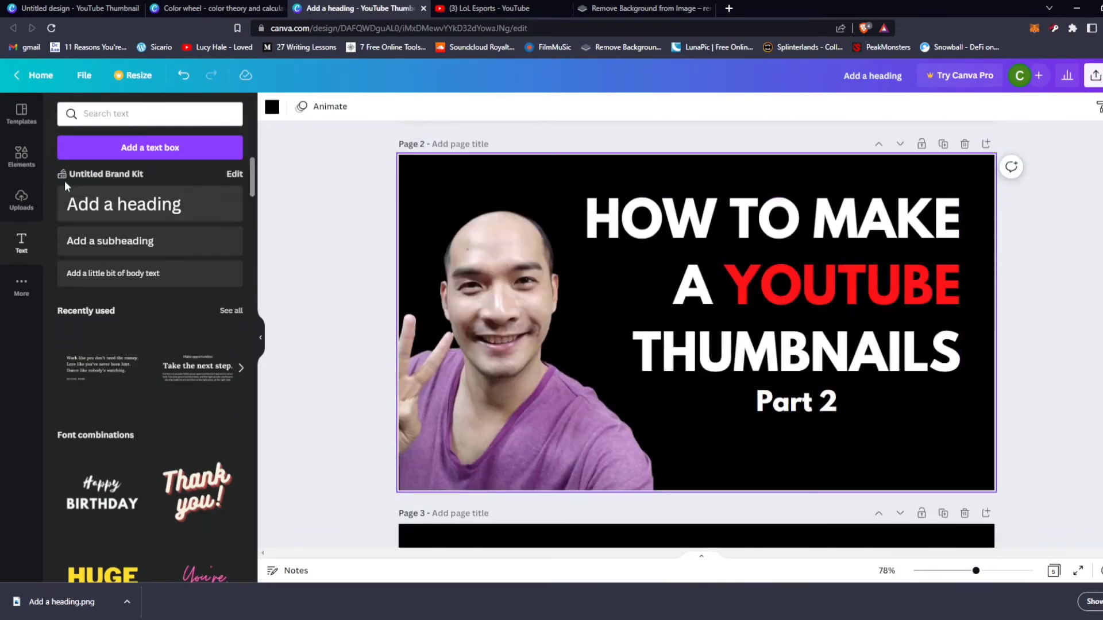
pyautogui.click(21, 155)
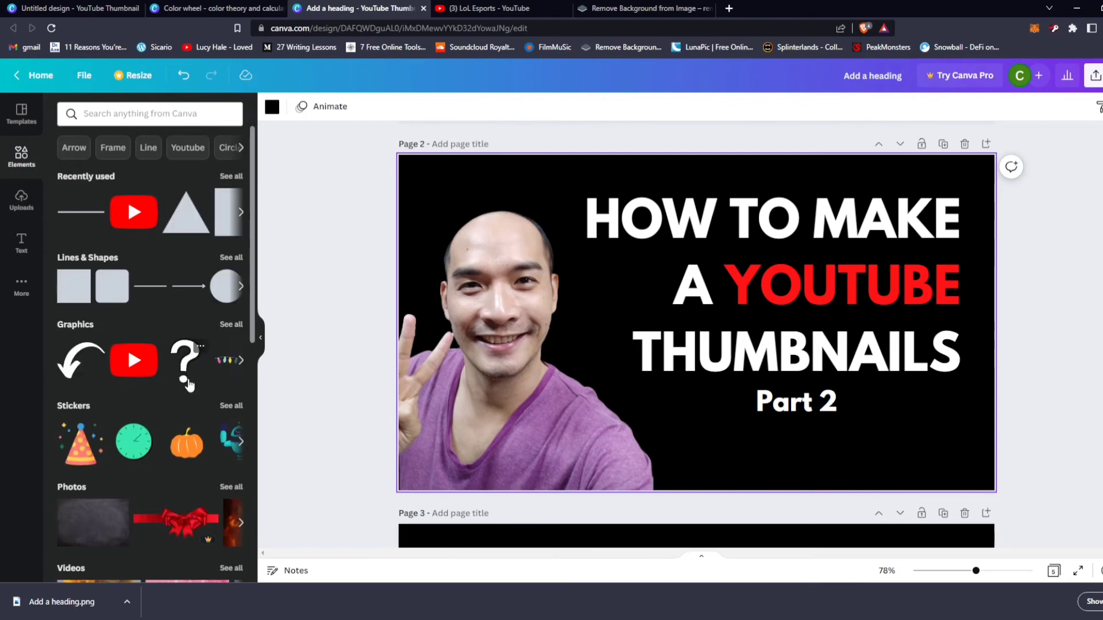
pyautogui.scroll(-5, 188, 383)
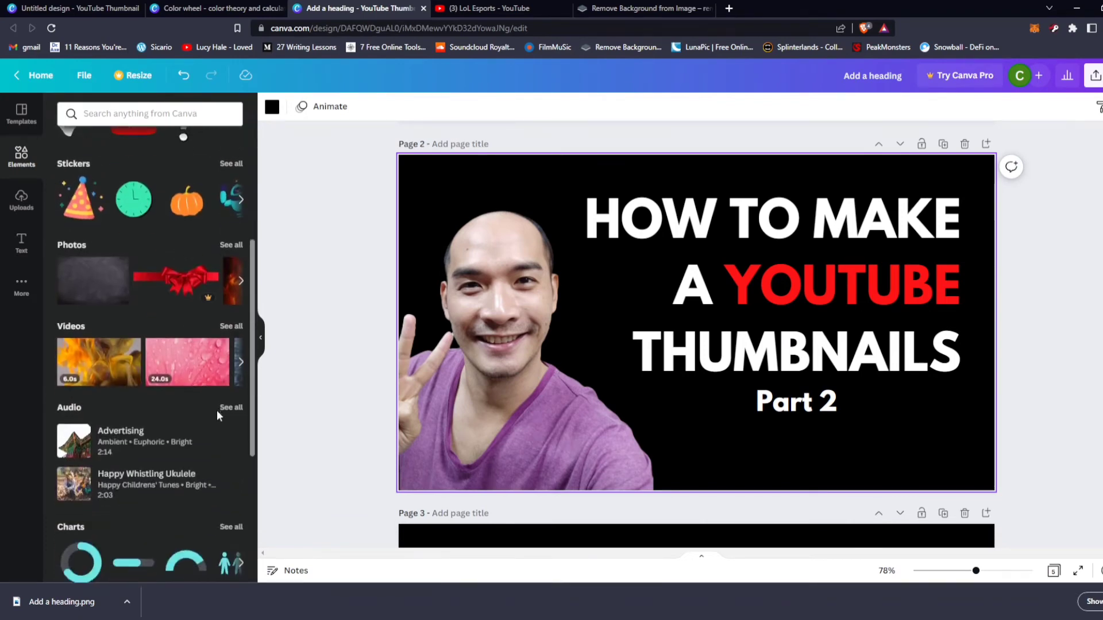
pyautogui.scroll(-5, 217, 414)
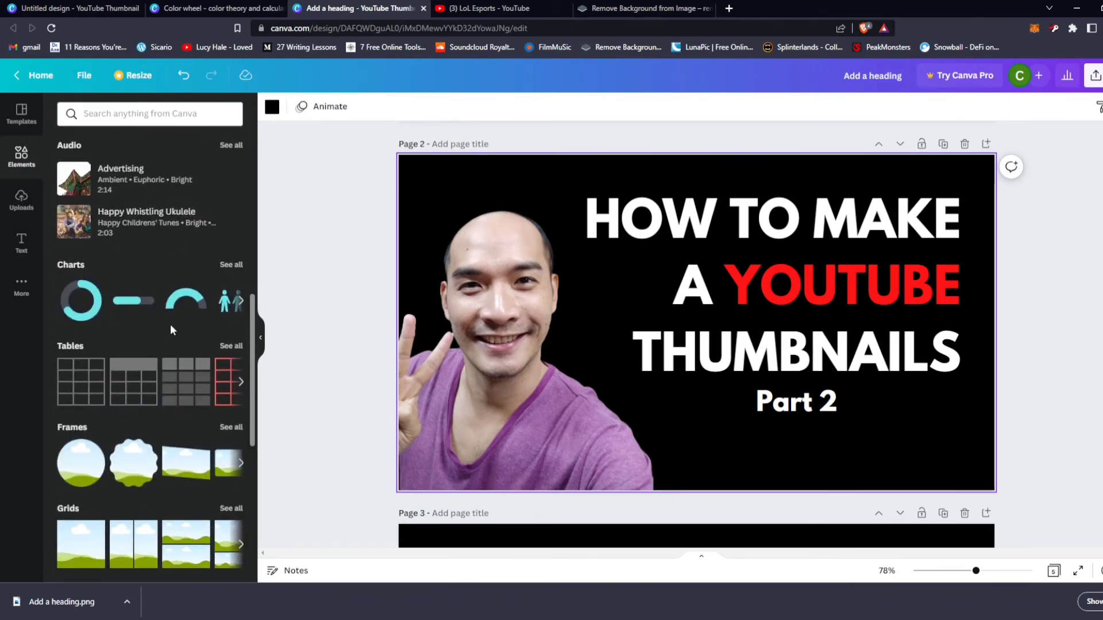
pyautogui.scroll(7, 171, 333)
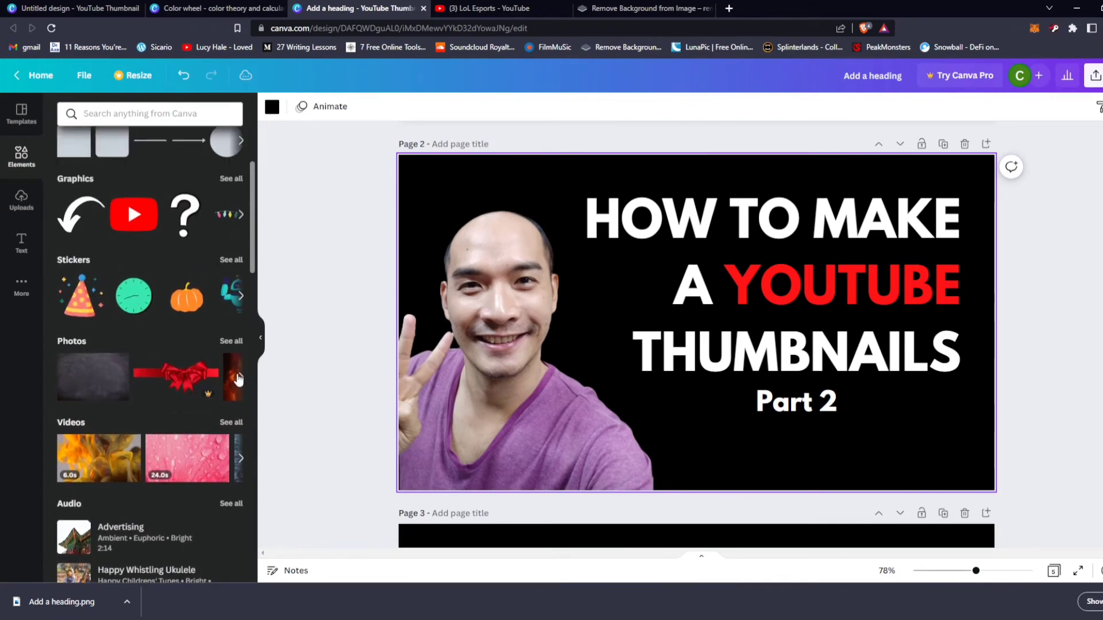
pyautogui.click(230, 341)
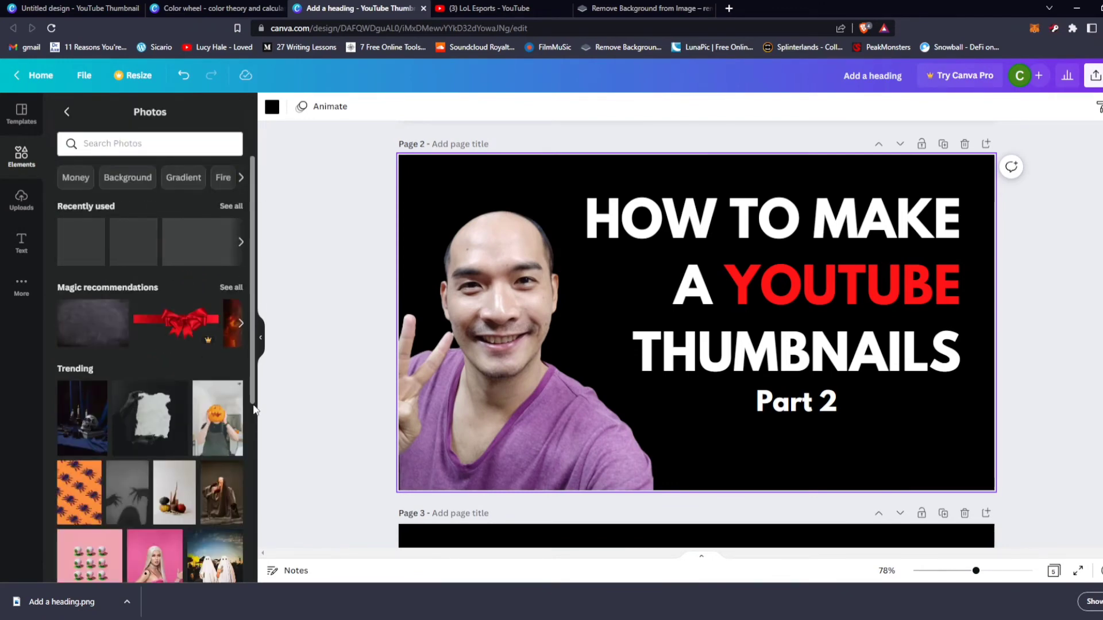
# Step: Browse the stock photos and insert the dark tabletop photo with a croissant, watch and laptop on page 2
pyautogui.scroll(-7, 149, 476)
pyautogui.scroll(-4, 160, 481)
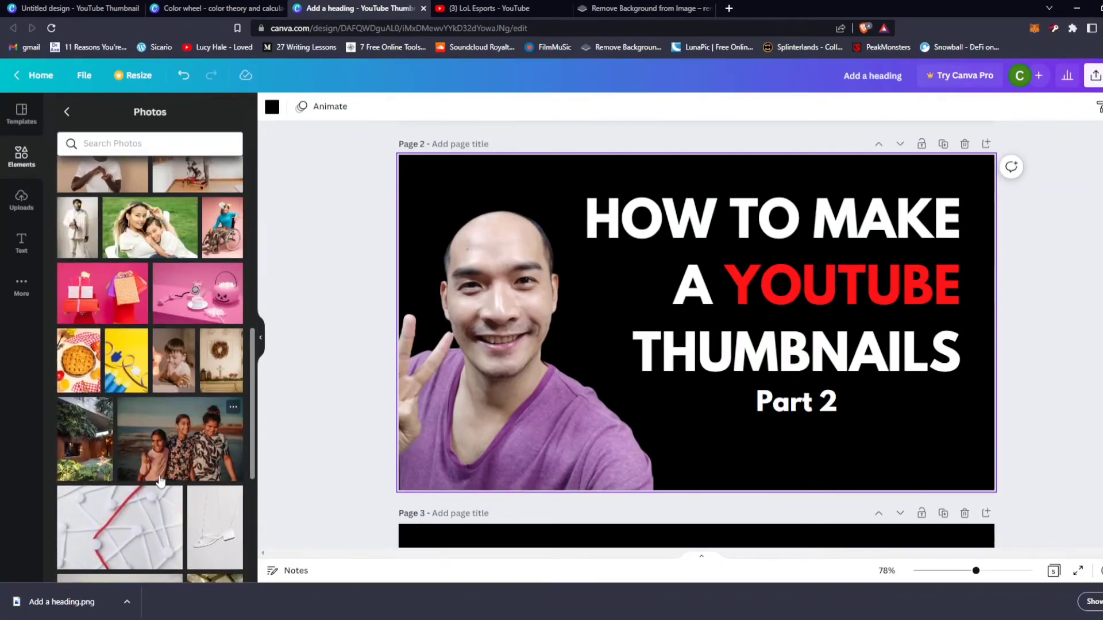
pyautogui.scroll(-8, 160, 481)
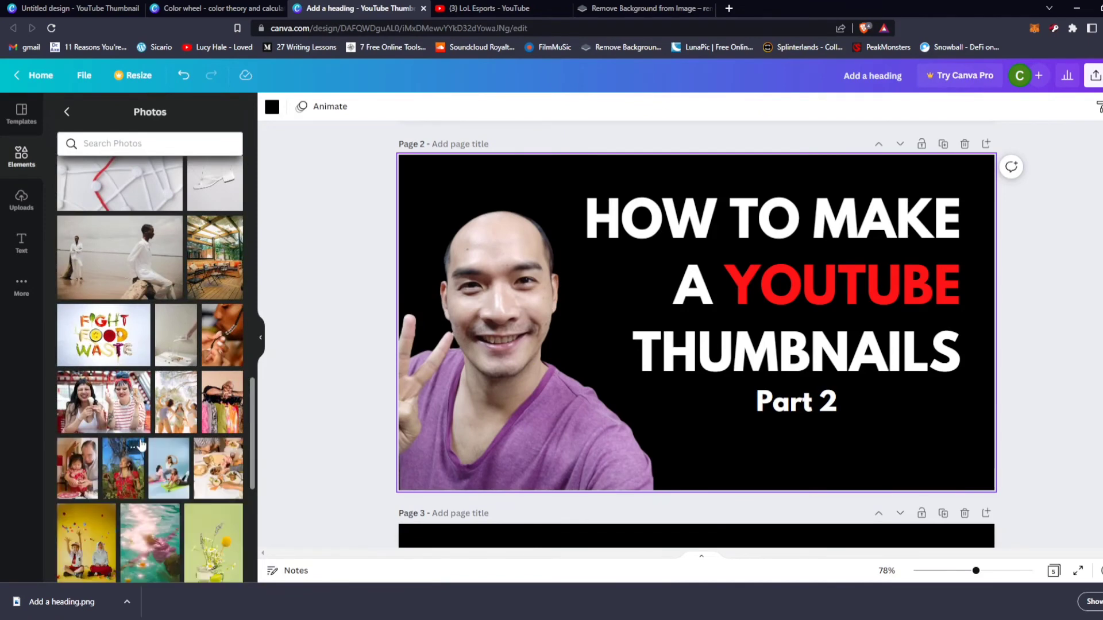
pyautogui.scroll(-4, 173, 224)
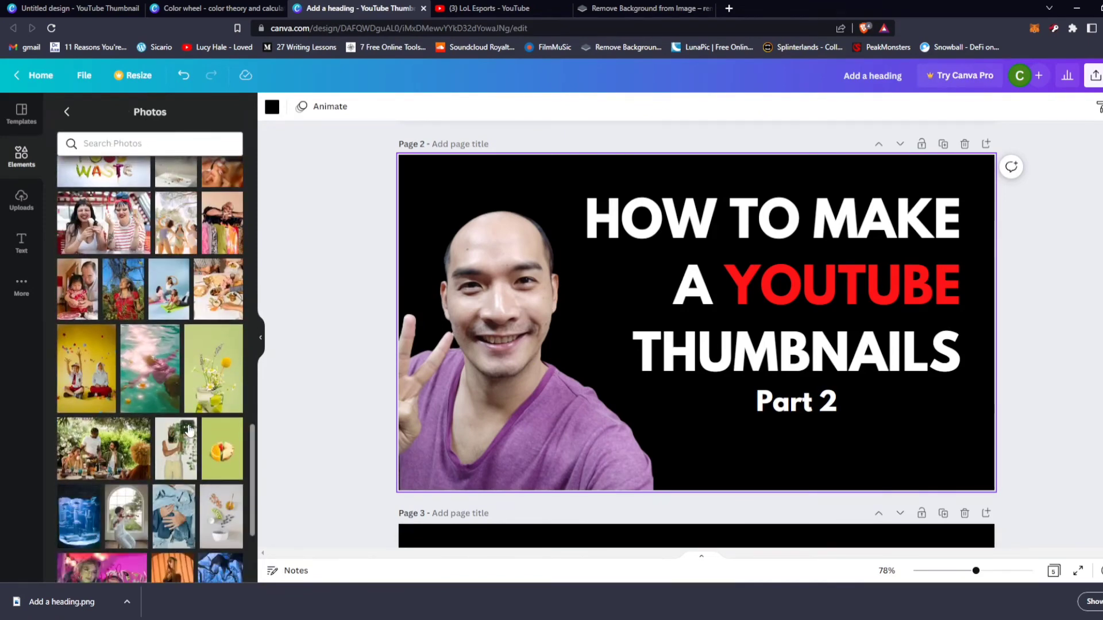
pyautogui.scroll(-7, 187, 428)
pyautogui.scroll(-9, 165, 475)
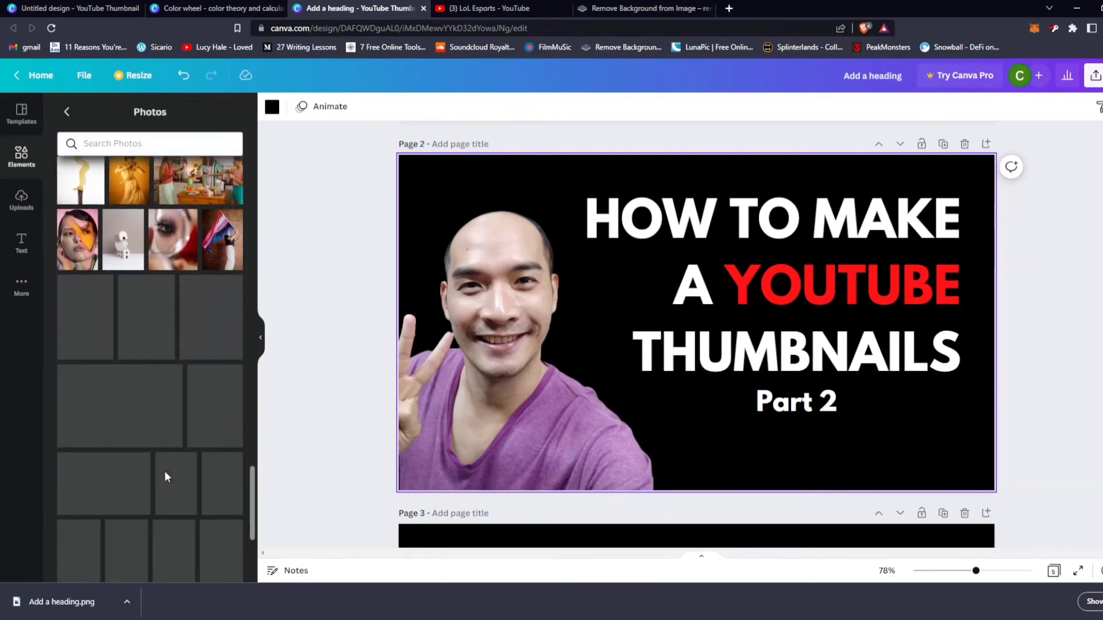
pyautogui.scroll(-5, 182, 513)
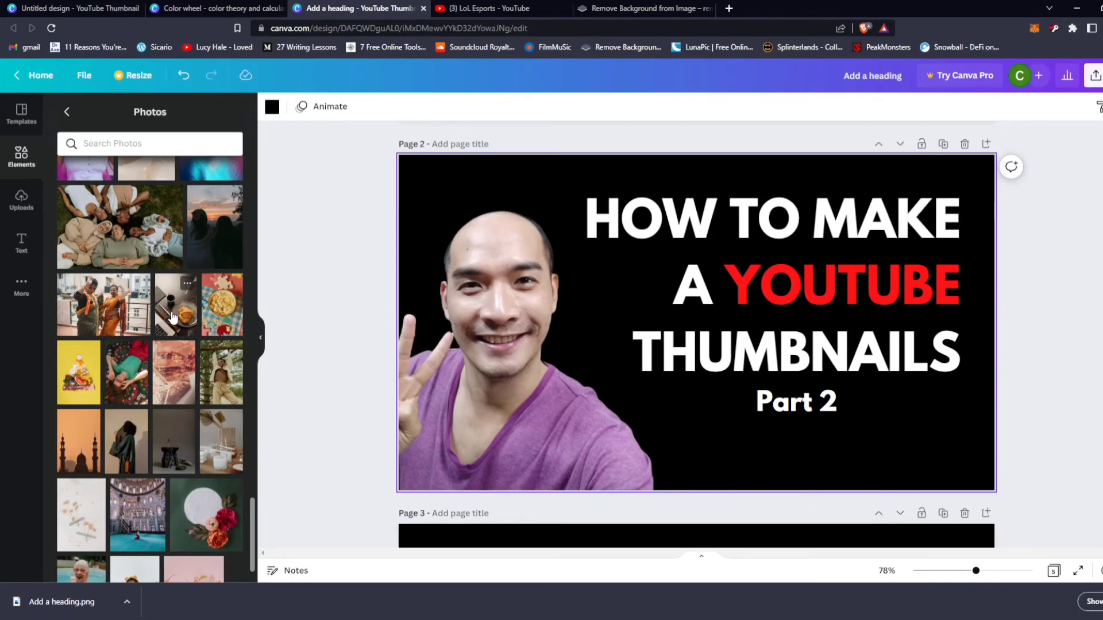
pyautogui.click(172, 316)
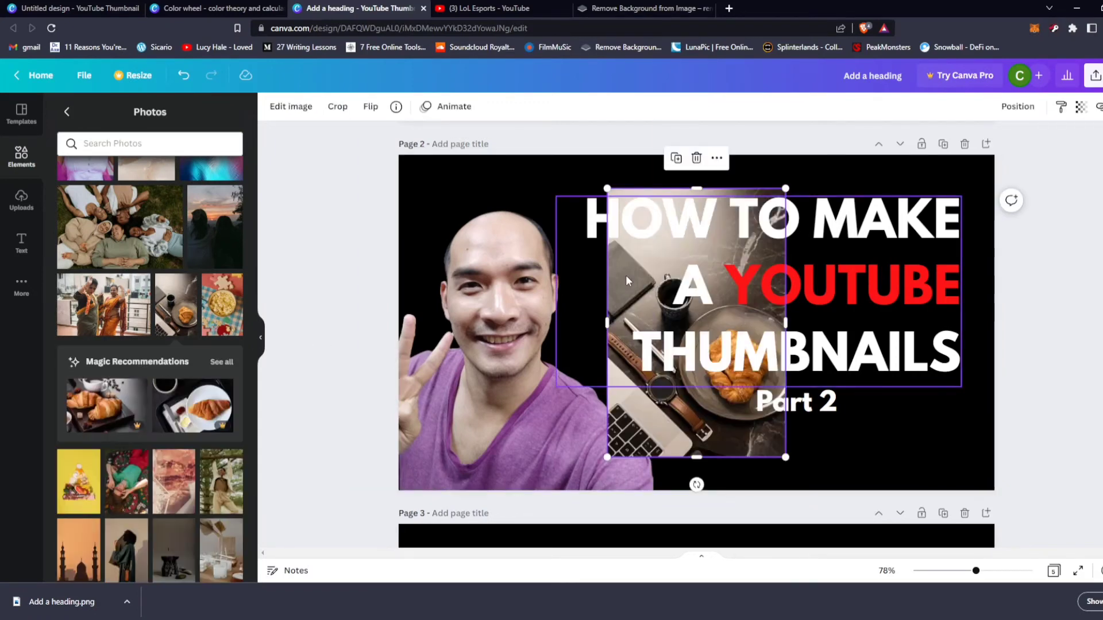
# Step: Move the tabletop photo into the lower-right corner of page 2 and enlarge it to cover the whole page
pyautogui.moveTo(627, 282)
pyautogui.mouseDown()
pyautogui.moveTo(547, 247)
pyautogui.moveTo(654, 263)
pyautogui.moveTo(621, 266)
pyautogui.mouseUp()
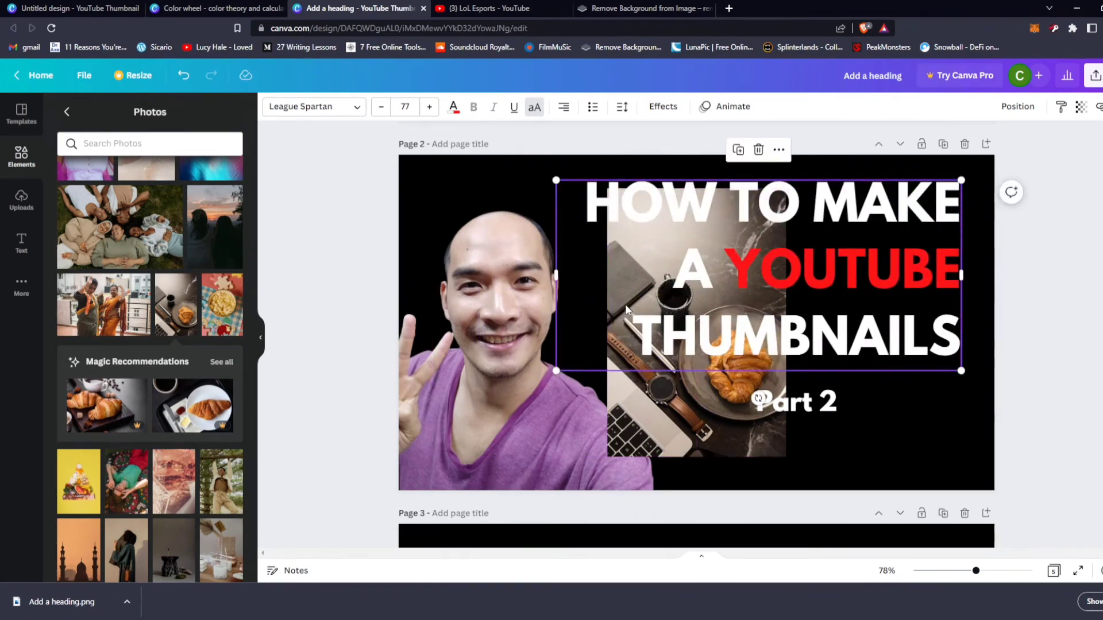
pyautogui.hotkey('ctrl', 'z')
pyautogui.moveTo(758, 449); pyautogui.dragTo(966, 479)
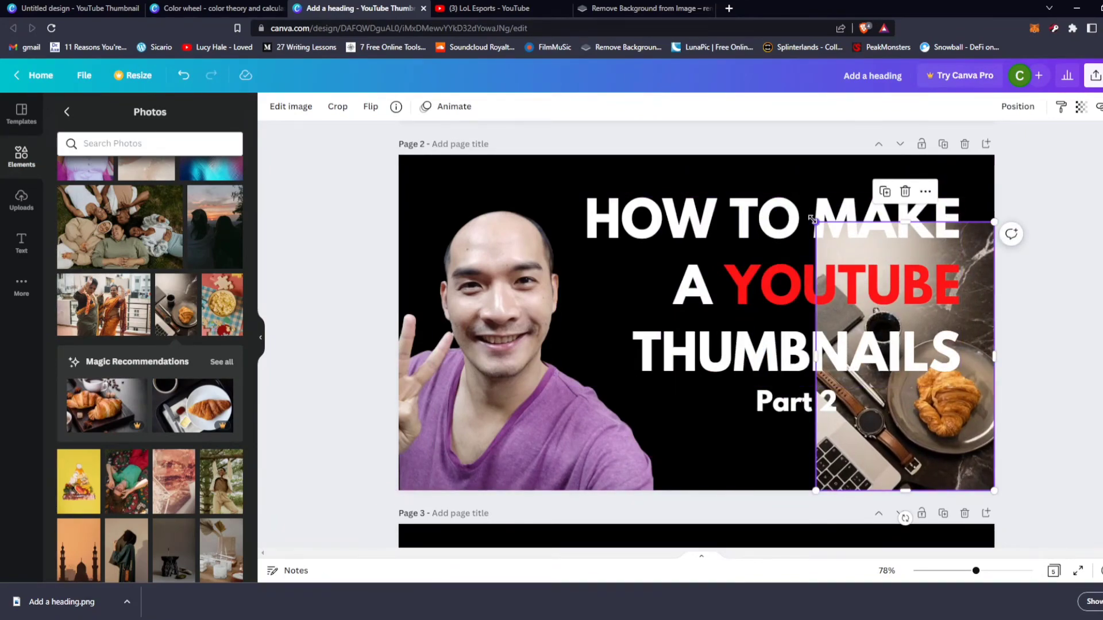
pyautogui.moveTo(814, 221); pyautogui.dragTo(3, 4)
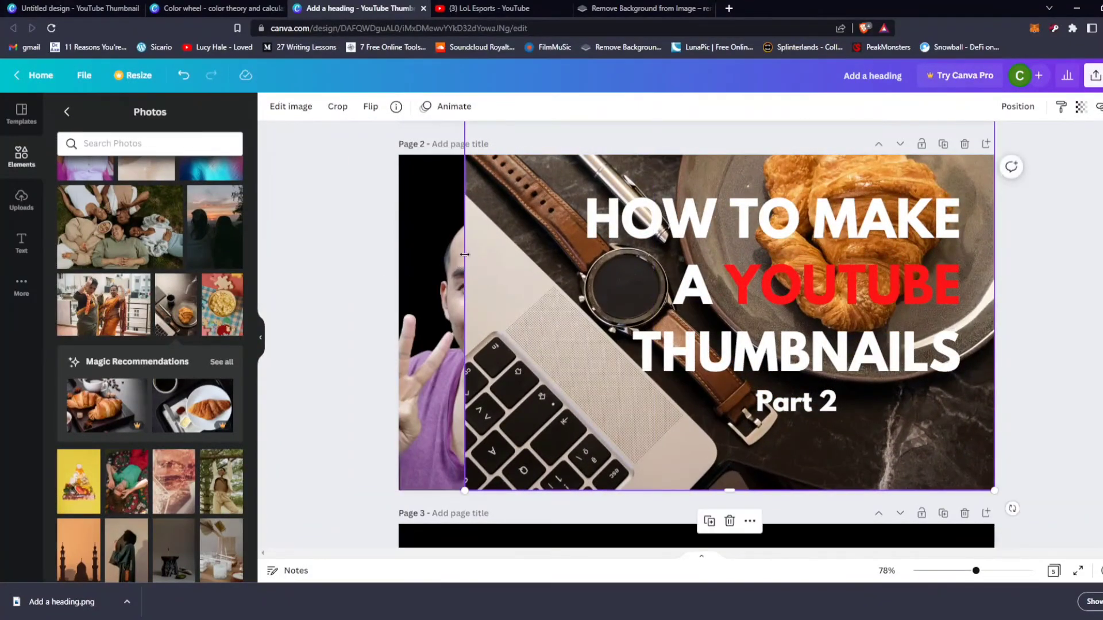
pyautogui.moveTo(465, 241); pyautogui.dragTo(392, 241)
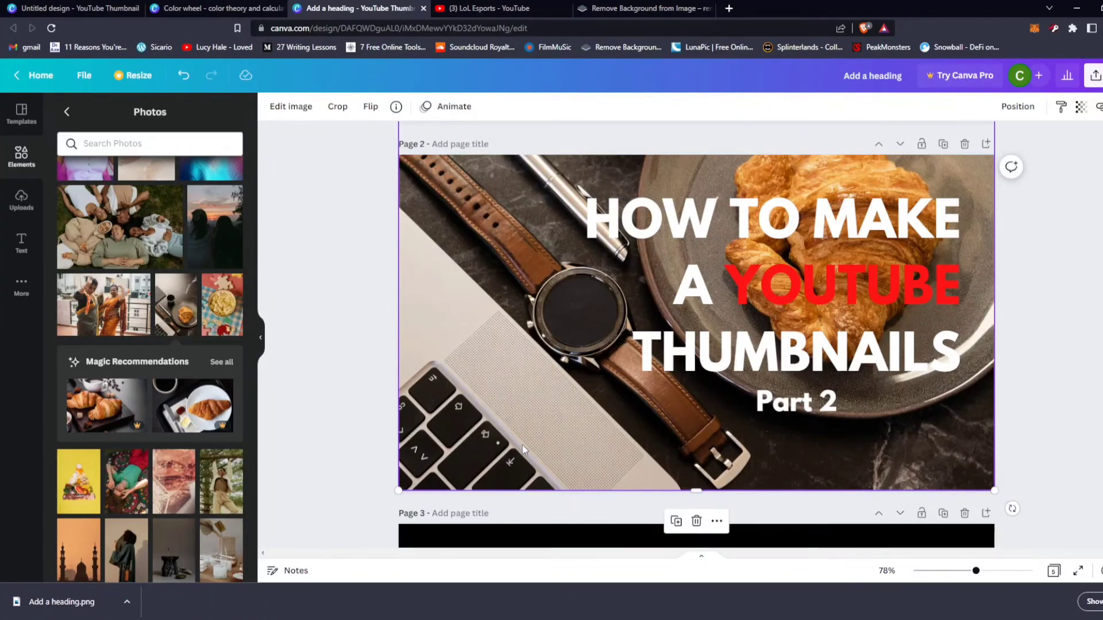
# Step: Send the tabletop photo backward behind the portrait, then enlarge and shift it slightly beyond the edges of page 2
pyautogui.rightClick(943, 463)
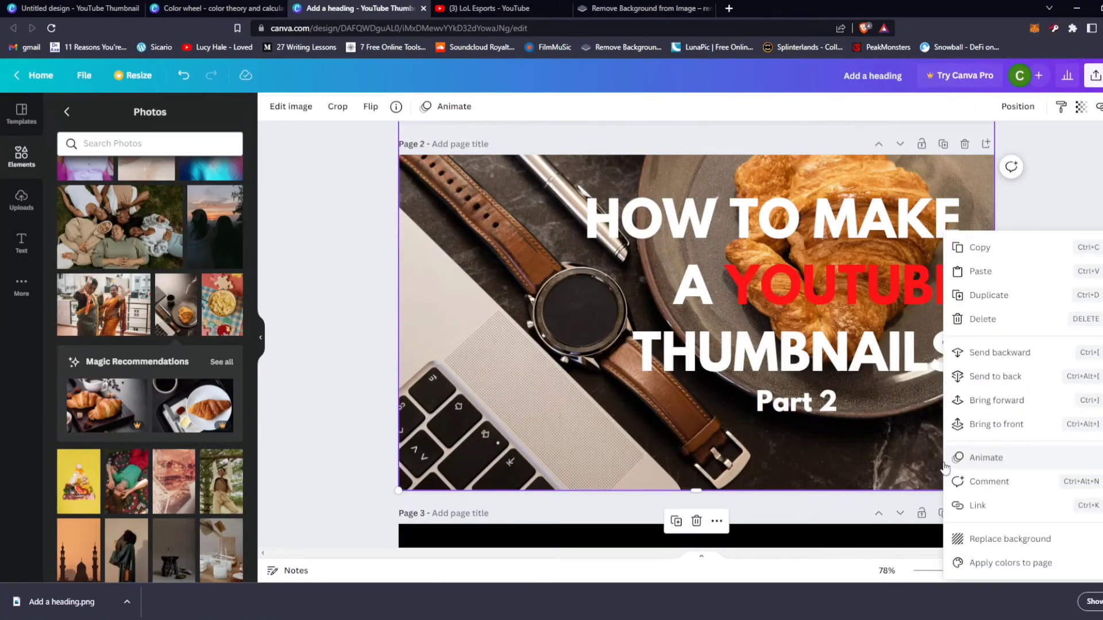
pyautogui.click(992, 355)
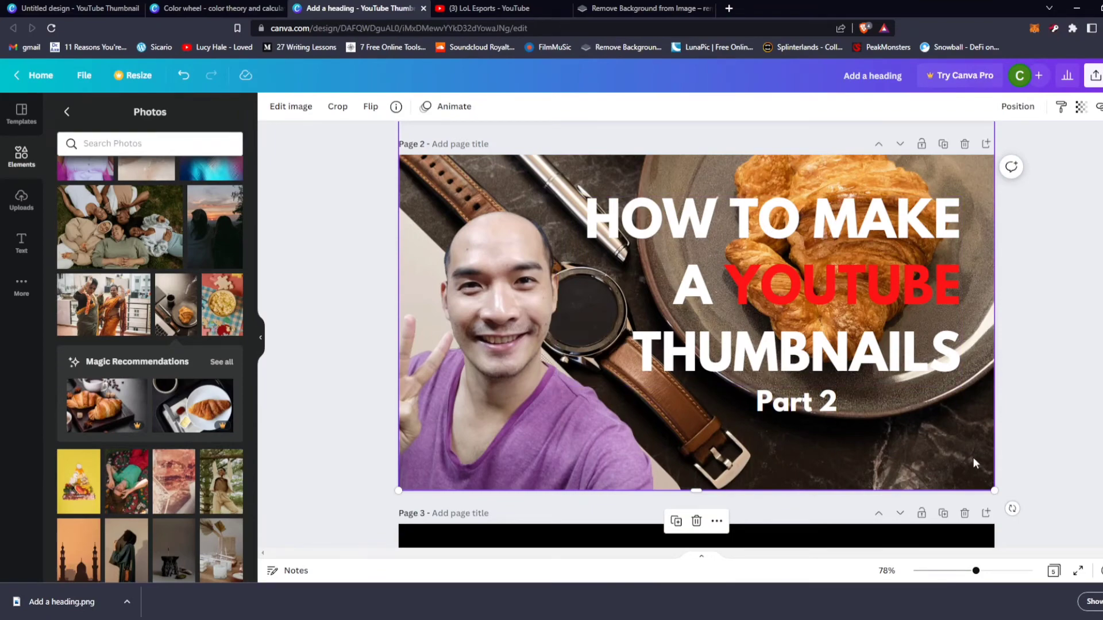
pyautogui.moveTo(1003, 504); pyautogui.dragTo(1054, 507)
pyautogui.moveTo(963, 458); pyautogui.dragTo(992, 443)
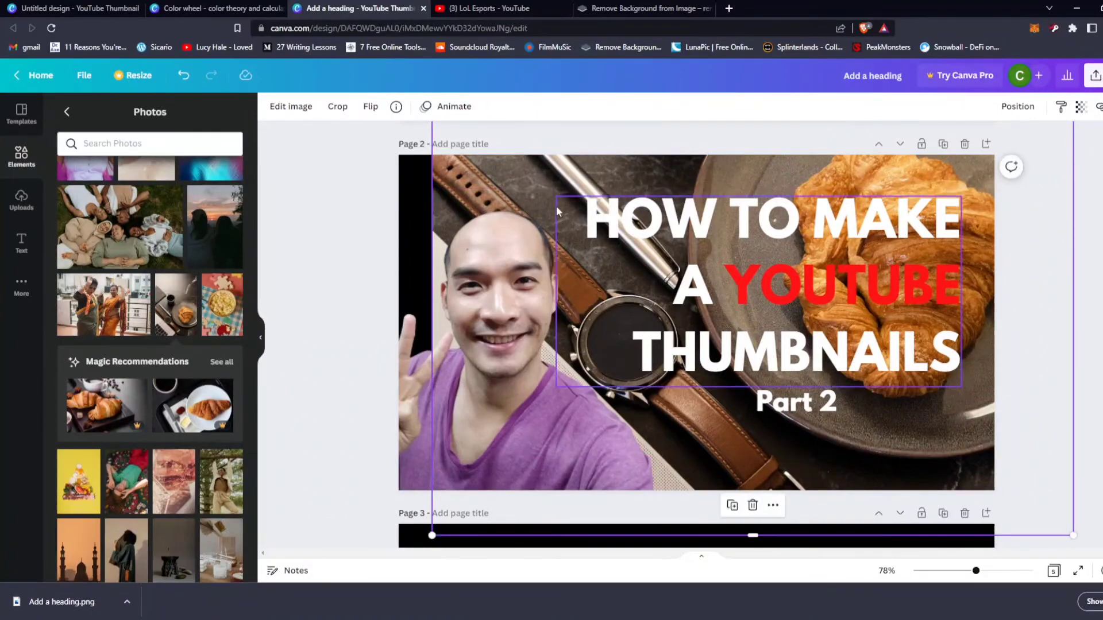
pyautogui.moveTo(432, 167); pyautogui.dragTo(390, 164)
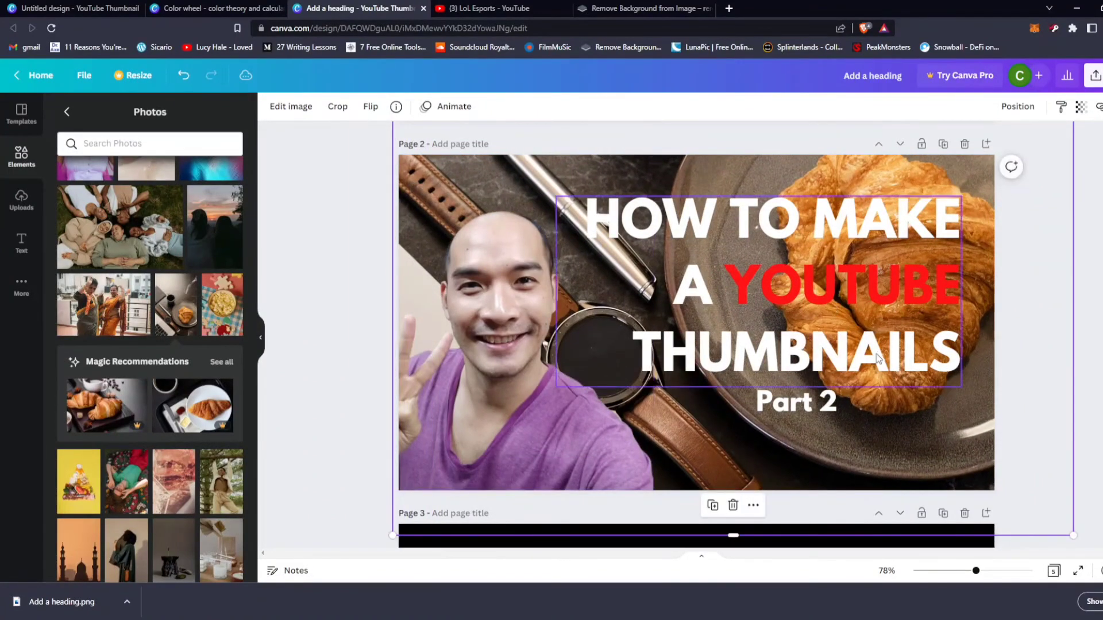
pyautogui.rightClick(922, 450)
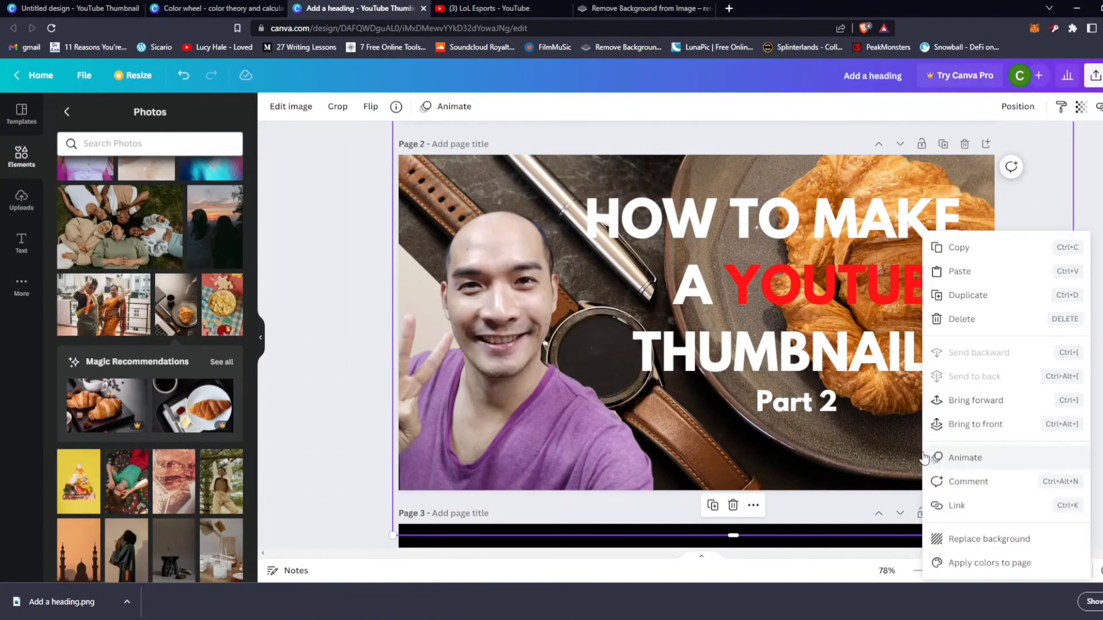
pyautogui.click(873, 460)
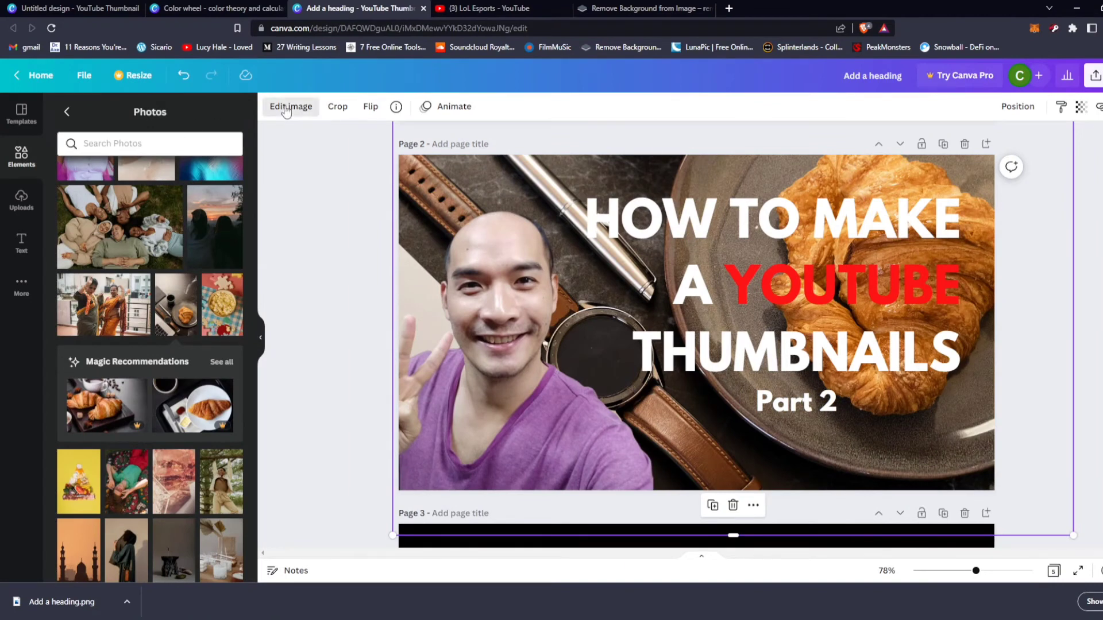
# Step: Set the background photo's saturation to -100, contrast to 22 and brightness to -56
pyautogui.click(286, 109)
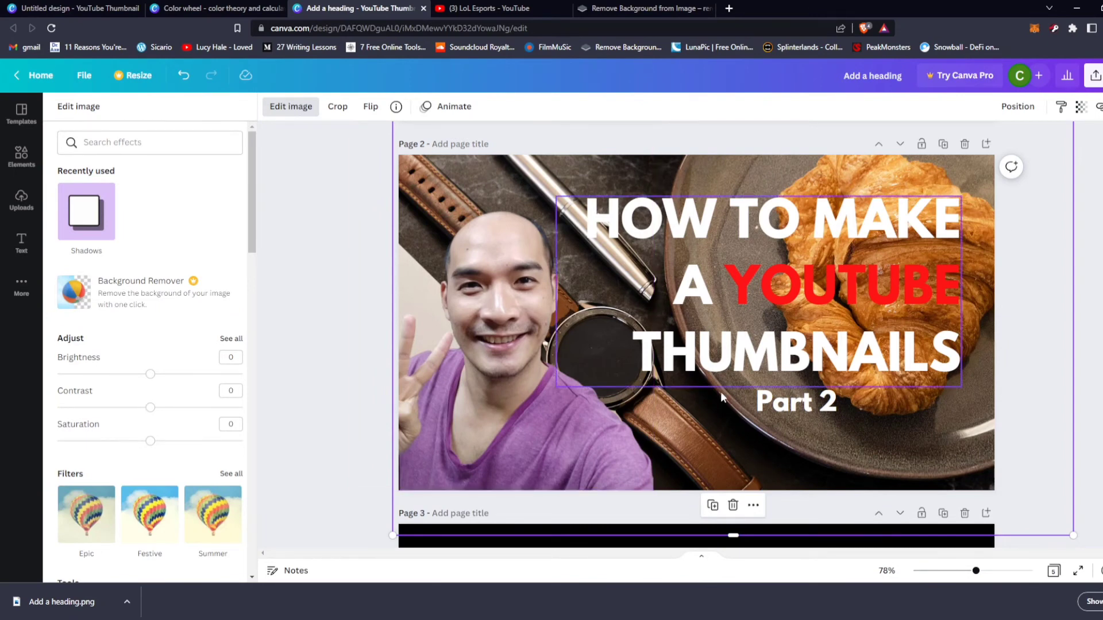
pyautogui.click(150, 441)
pyautogui.moveTo(151, 447); pyautogui.dragTo(39, 441)
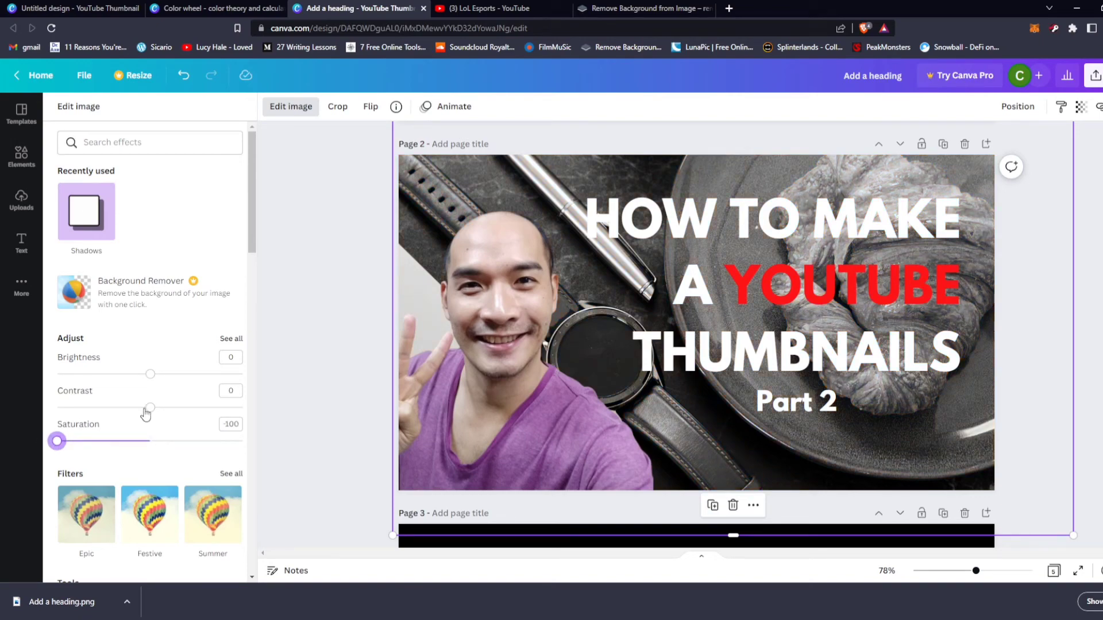
pyautogui.moveTo(150, 374); pyautogui.dragTo(84, 374)
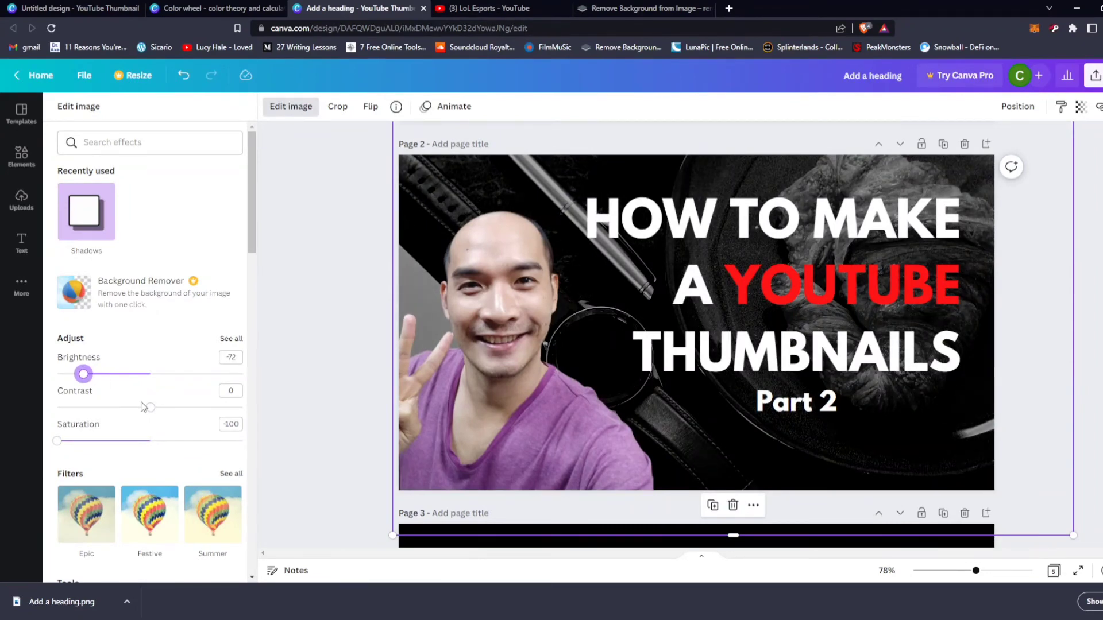
pyautogui.moveTo(149, 408); pyautogui.dragTo(171, 410)
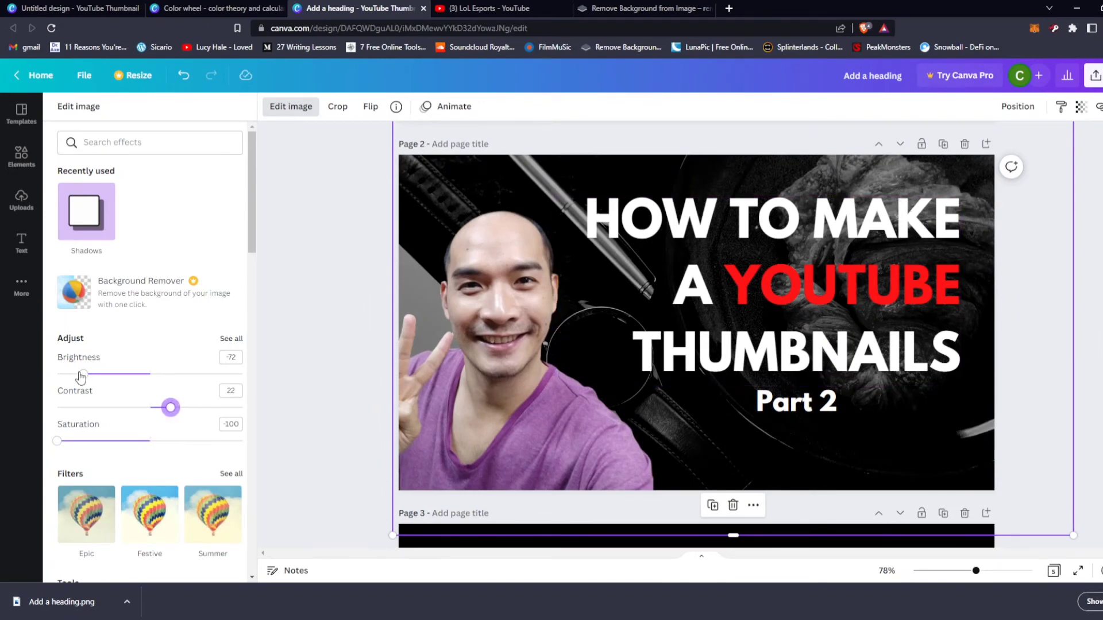
pyautogui.moveTo(81, 376); pyautogui.dragTo(100, 380)
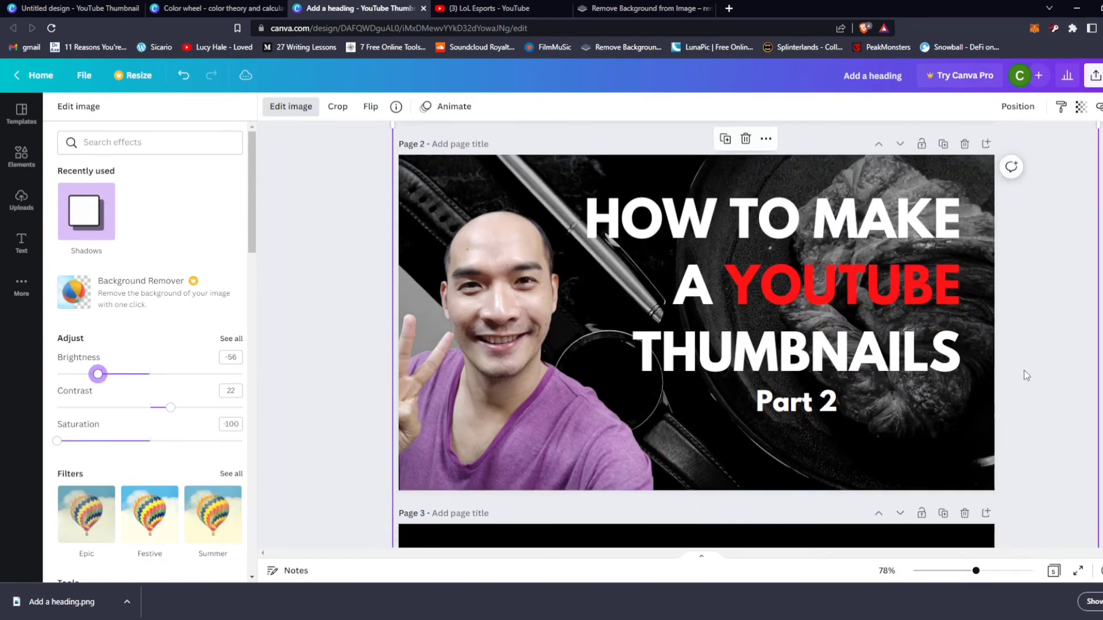
# Step: Reposition the background photo on page 2, aligning its left and lower edges with the page
pyautogui.moveTo(1027, 375); pyautogui.dragTo(1013, 295)
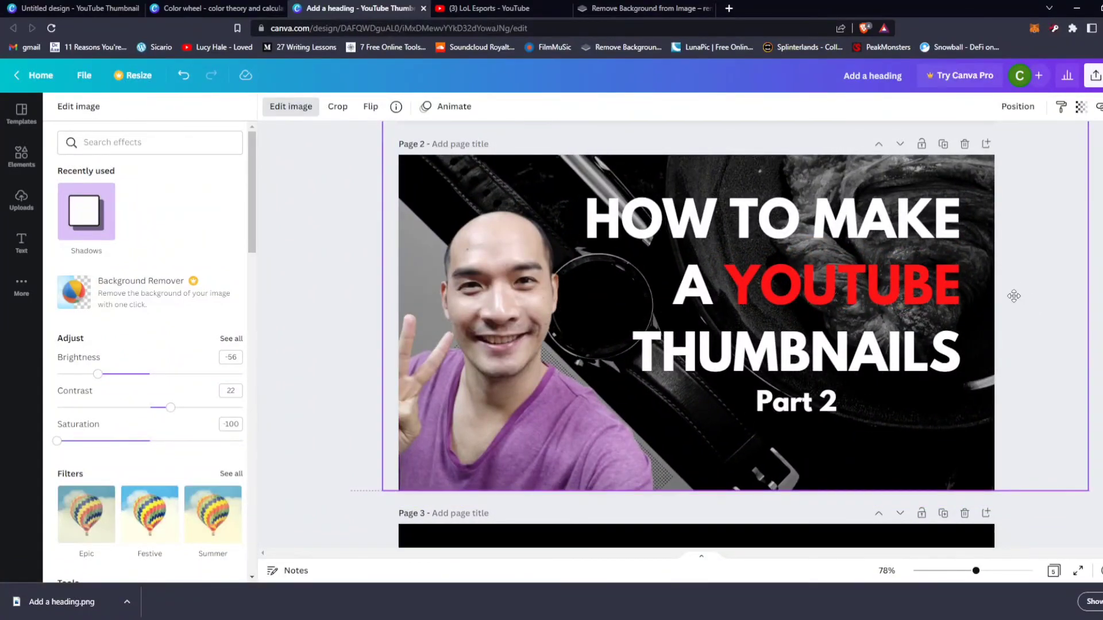
pyautogui.moveTo(1013, 296); pyautogui.dragTo(1014, 296)
pyautogui.click(1097, 370)
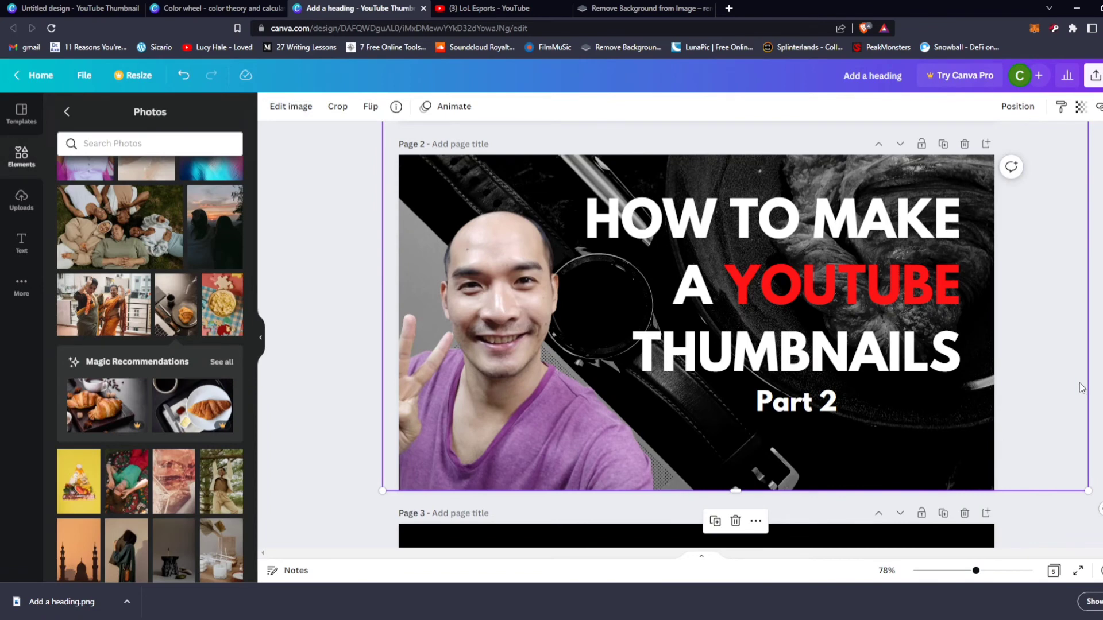
pyautogui.moveTo(1049, 431); pyautogui.dragTo(1061, 426)
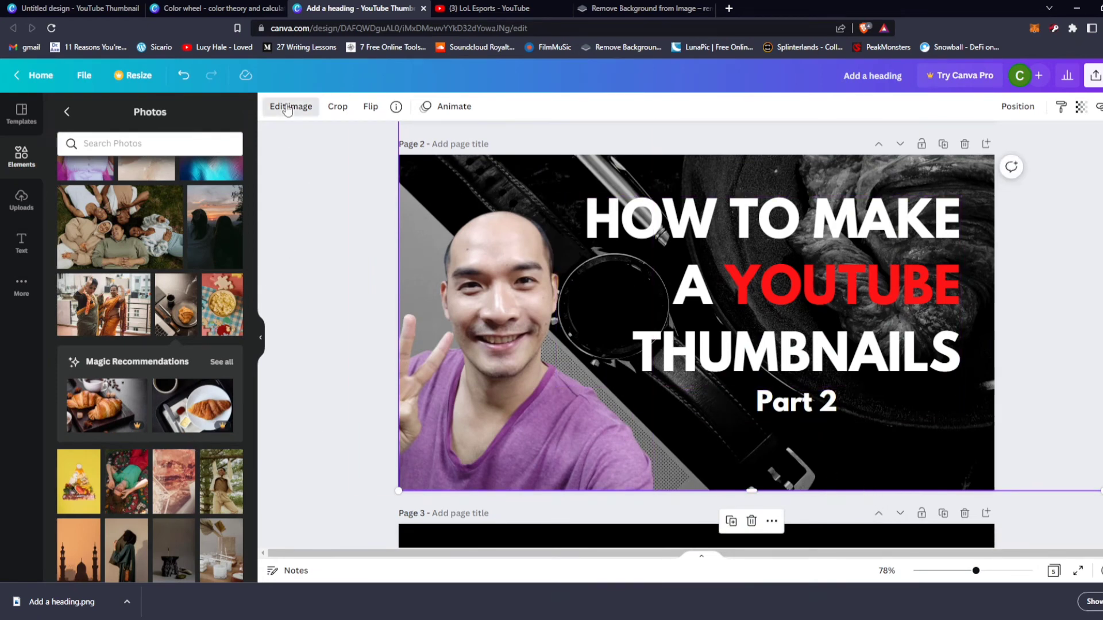
# Step: Set the background photo's brightness to -66 and contrast to 20, and finish editing the image
pyautogui.click(287, 107)
pyautogui.moveTo(100, 375); pyautogui.dragTo(89, 374)
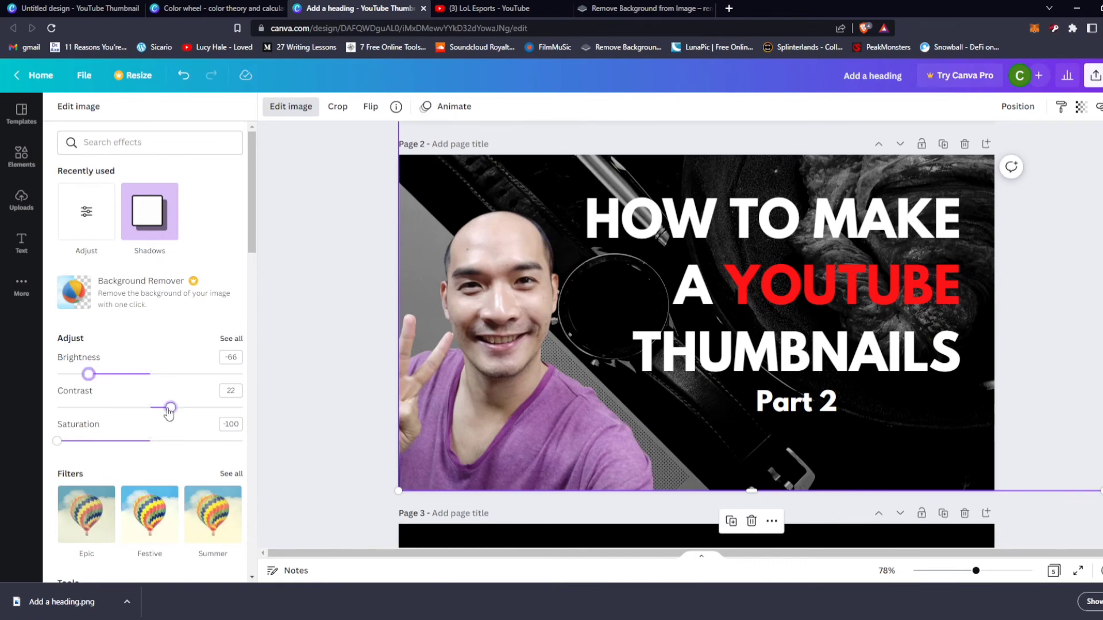
pyautogui.moveTo(169, 407)
pyautogui.mouseDown()
pyautogui.moveTo(151, 407)
pyautogui.moveTo(170, 410)
pyautogui.mouseUp()
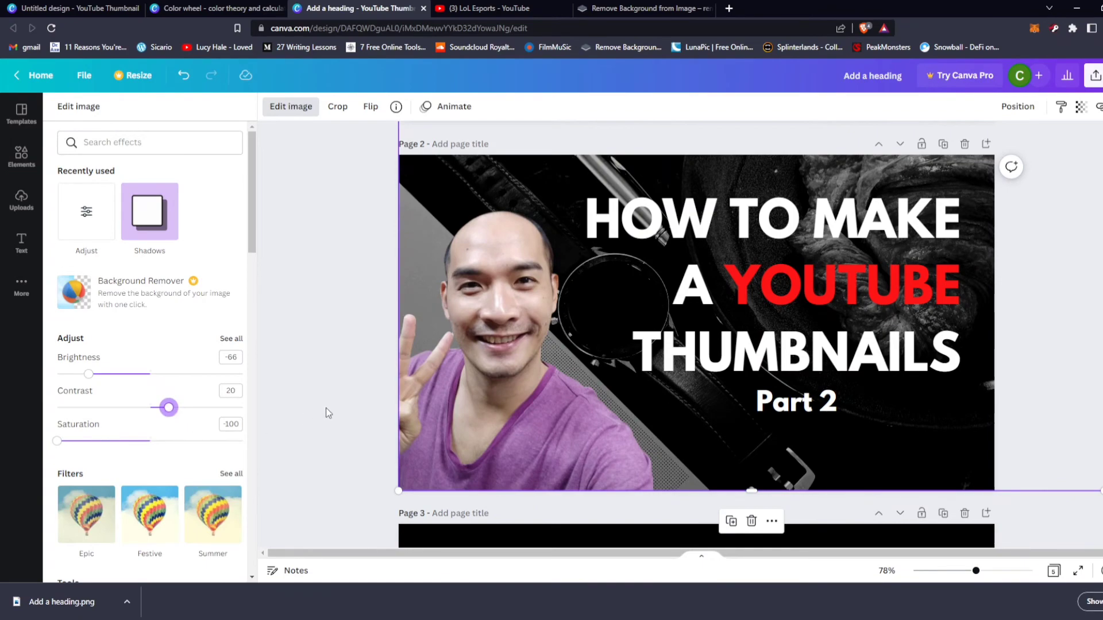
pyautogui.moveTo(1101, 277); pyautogui.dragTo(1102, 292)
pyautogui.scroll(-16, 696, 334)
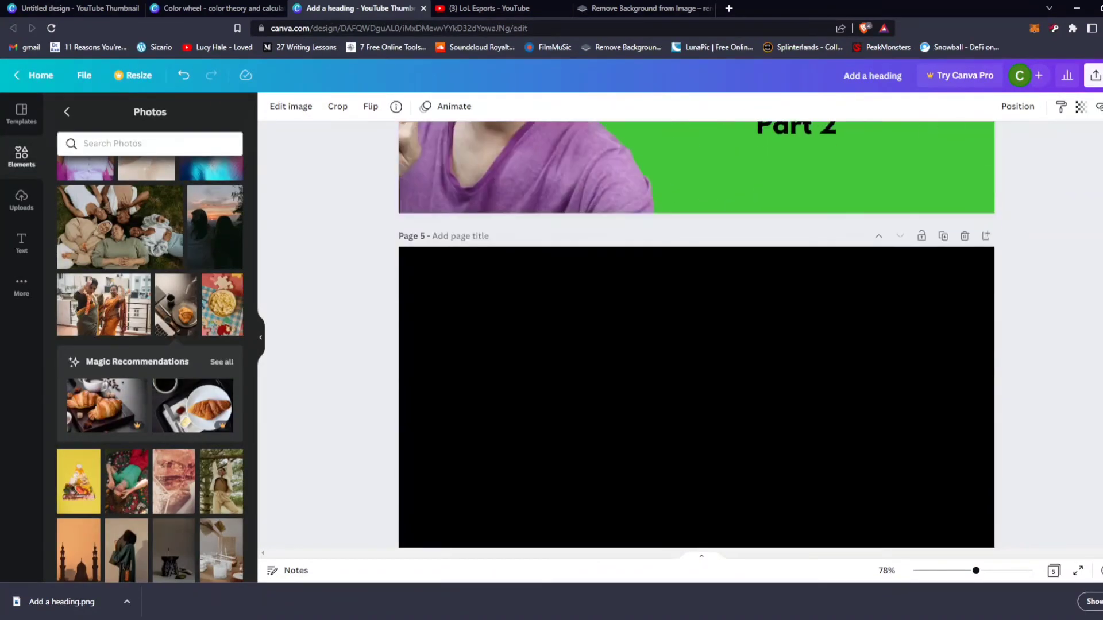
pyautogui.scroll(4, 697, 335)
pyautogui.scroll(20, 1090, 373)
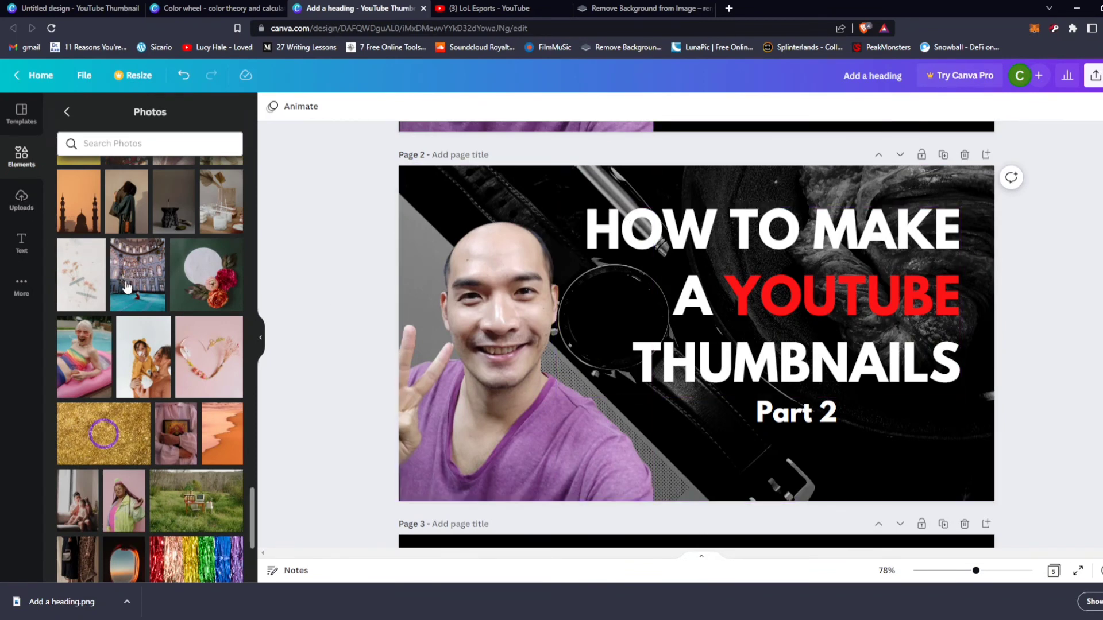
# Step: Add a square shape to page 2 and stretch it into a bar covering the HOW TO MAKE line
pyautogui.click(66, 111)
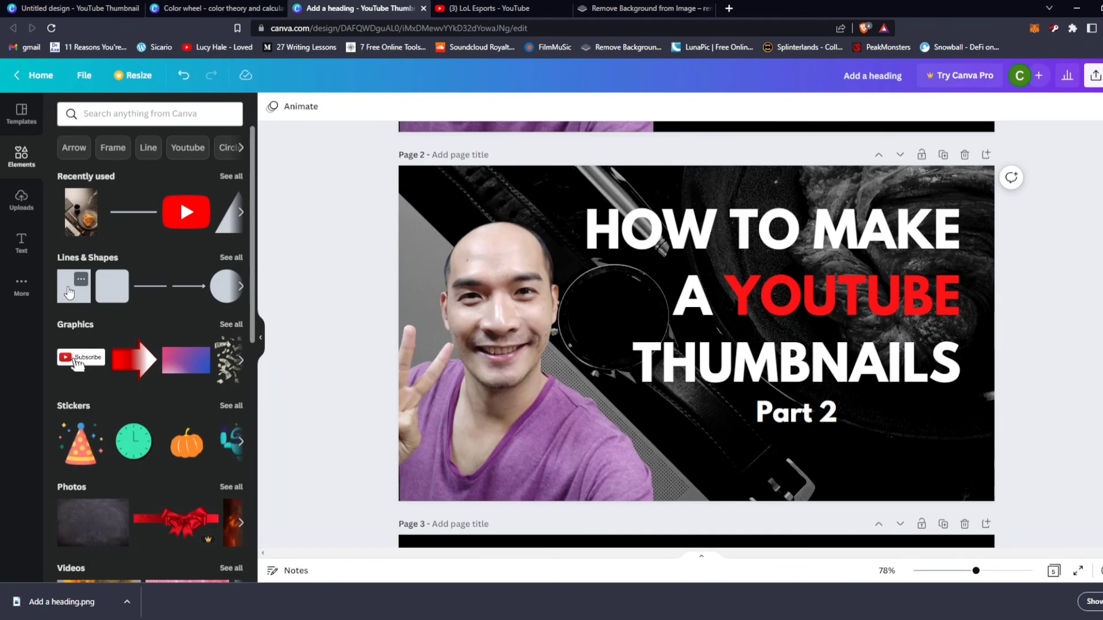
pyautogui.click(68, 293)
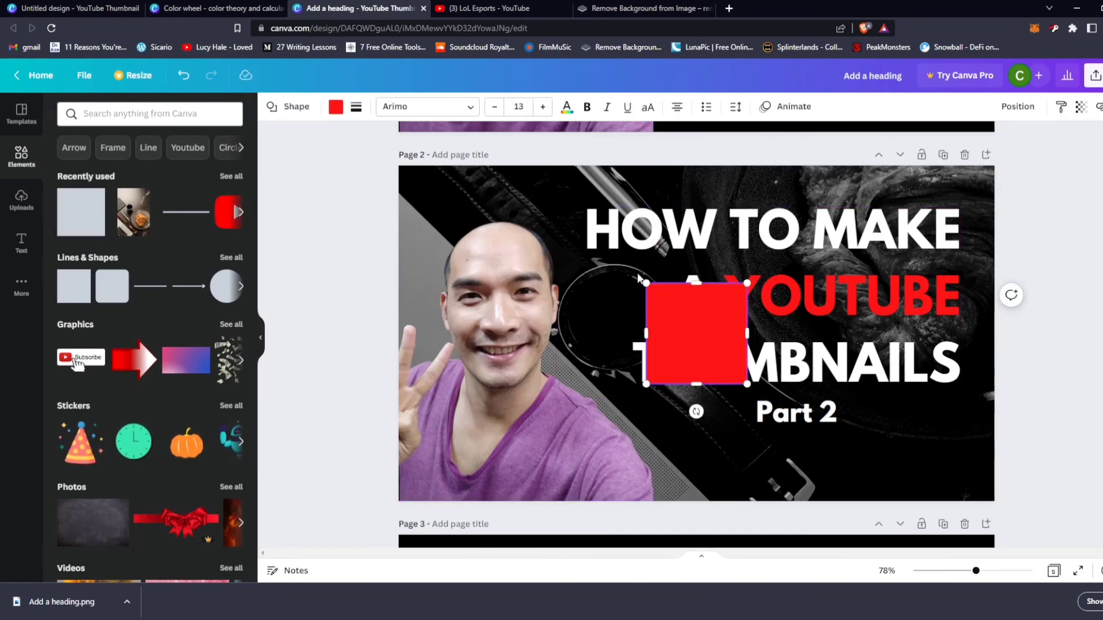
pyautogui.moveTo(658, 309); pyautogui.dragTo(583, 210)
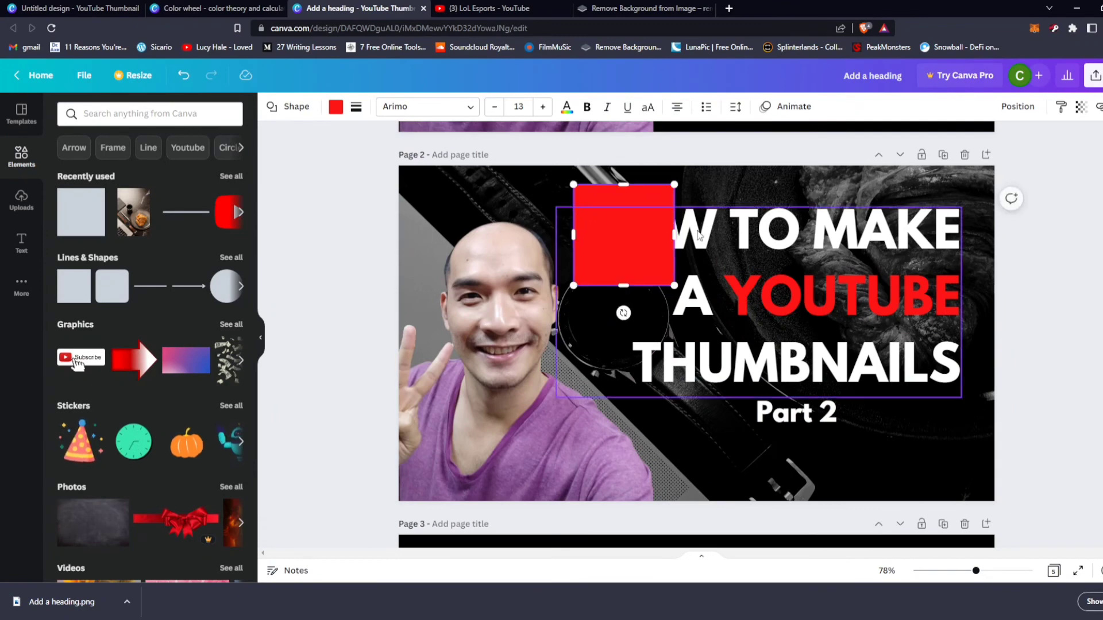
pyautogui.moveTo(676, 237); pyautogui.dragTo(972, 258)
pyautogui.moveTo(772, 286); pyautogui.dragTo(784, 259)
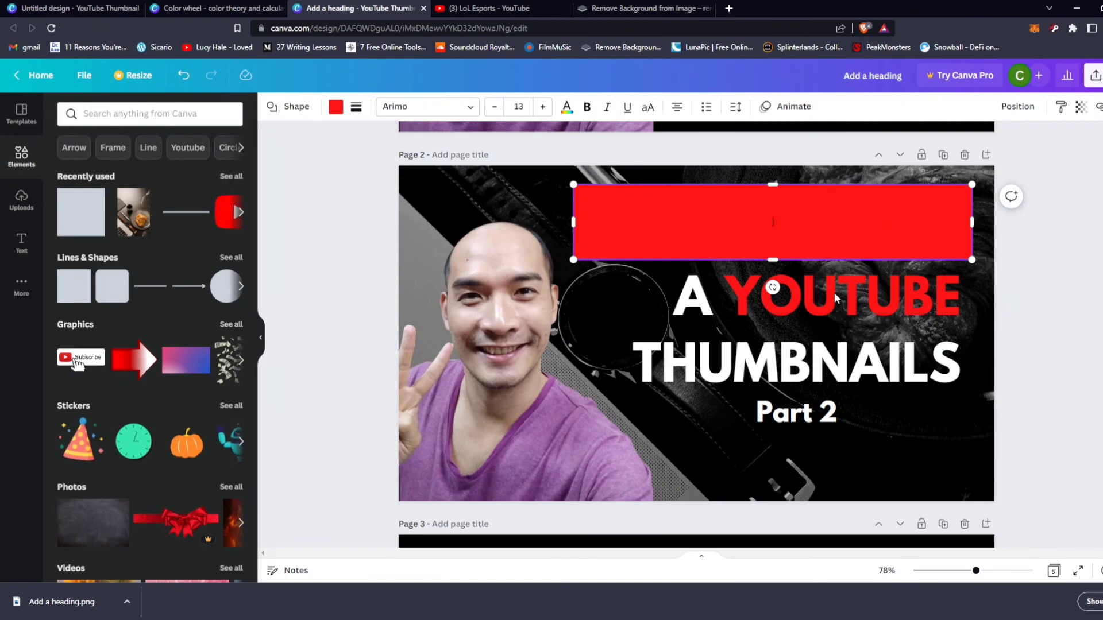
# Step: Send the red bar backward behind the title text and lower its upper edge to fit the HOW TO MAKE line
pyautogui.rightClick(940, 245)
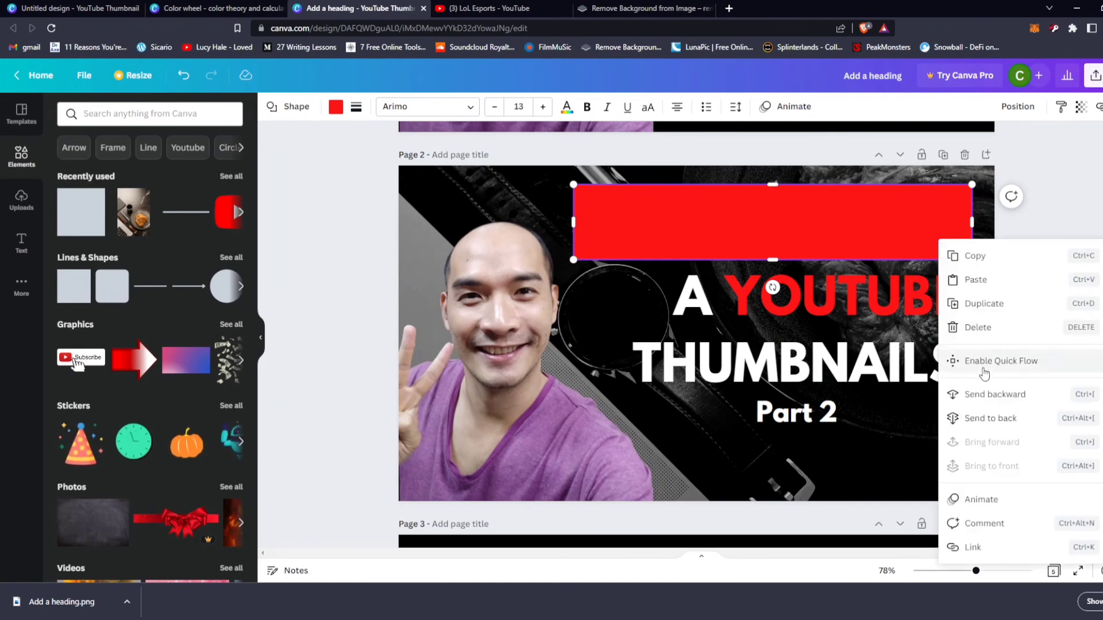
pyautogui.click(985, 398)
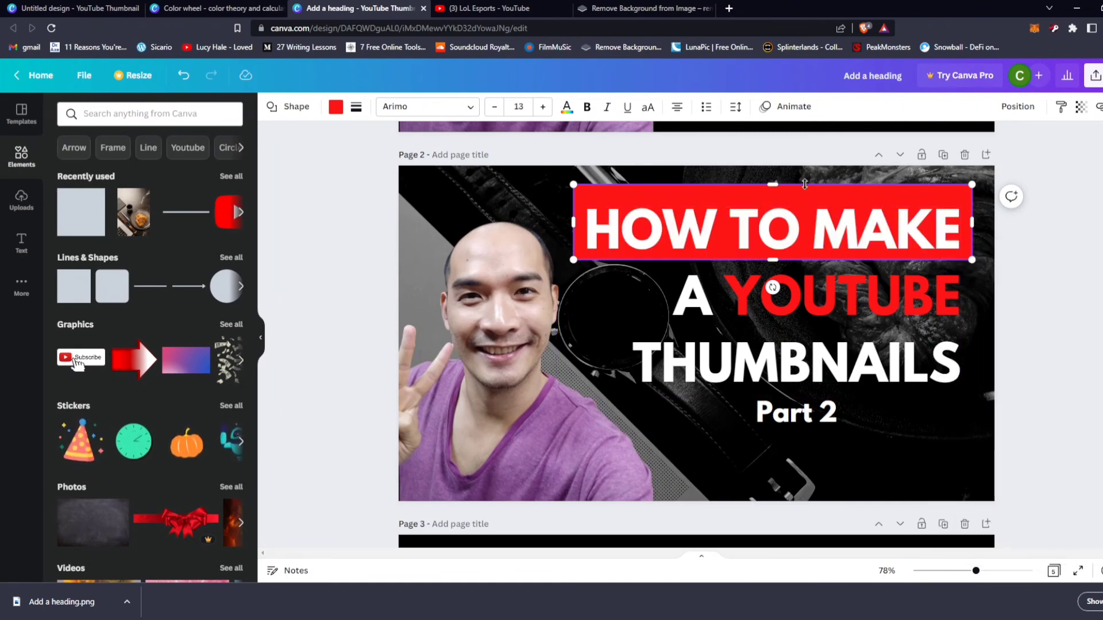
pyautogui.moveTo(773, 185); pyautogui.dragTo(773, 199)
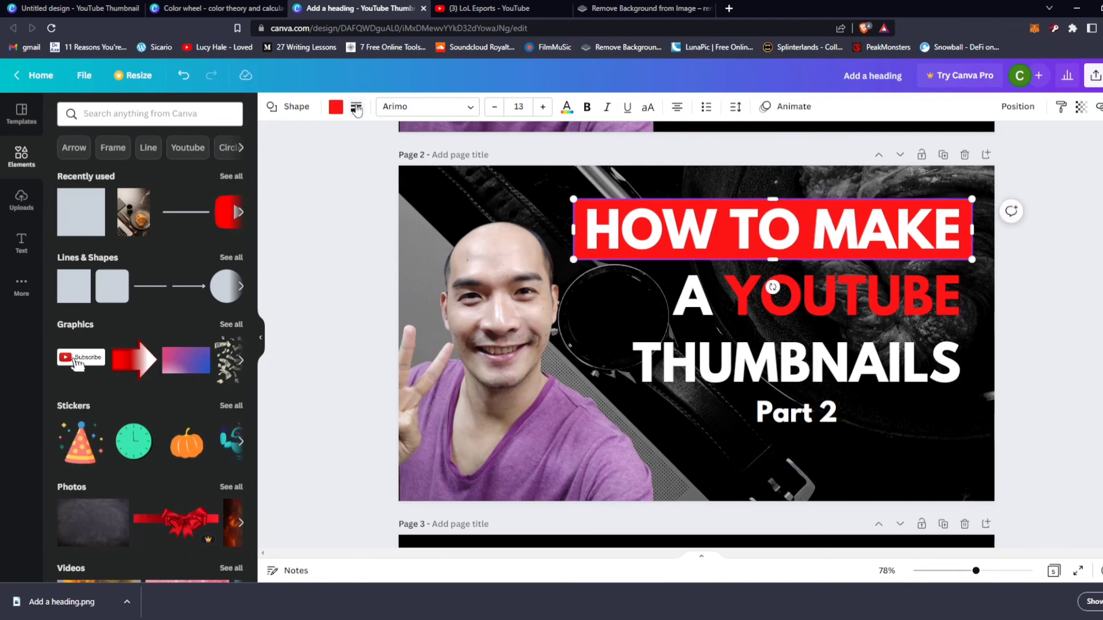
# Step: Recolor the bar behind HOW TO MAKE to black and deselect it
pyautogui.click(336, 108)
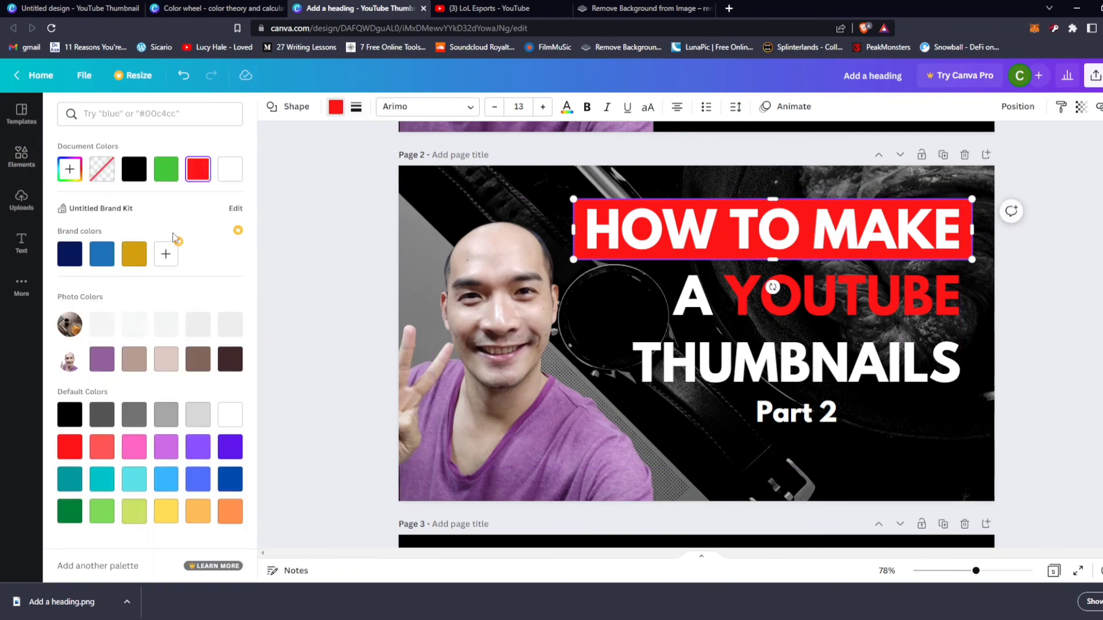
pyautogui.click(134, 169)
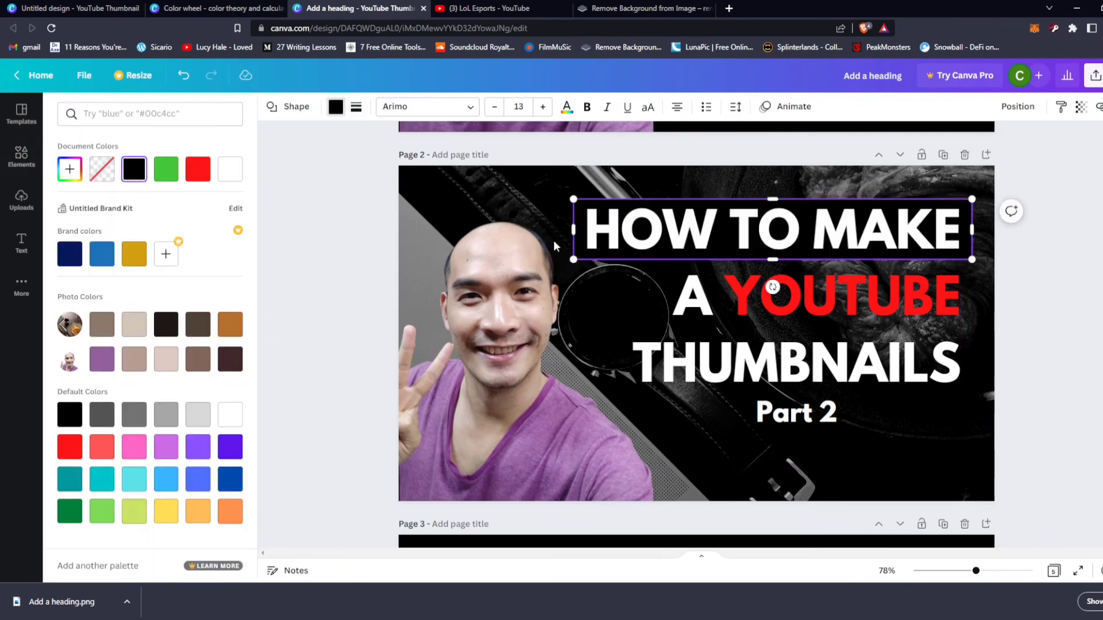
pyautogui.click(1092, 341)
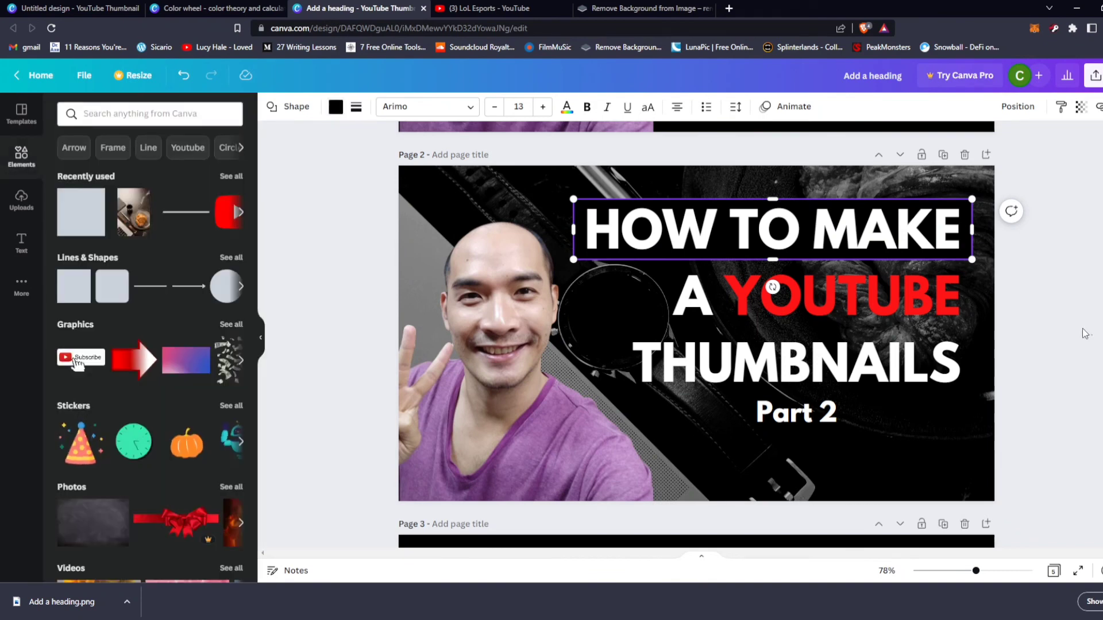
pyautogui.click(1043, 289)
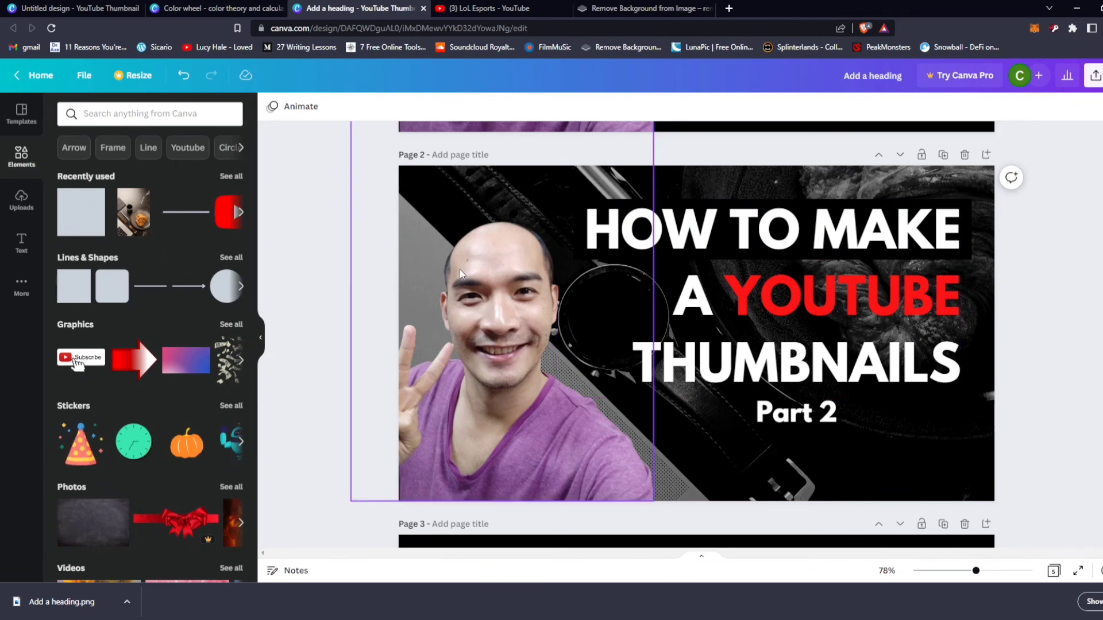
# Step: Add a second square to page 2, color it black and send it backward behind the title text
pyautogui.click(79, 286)
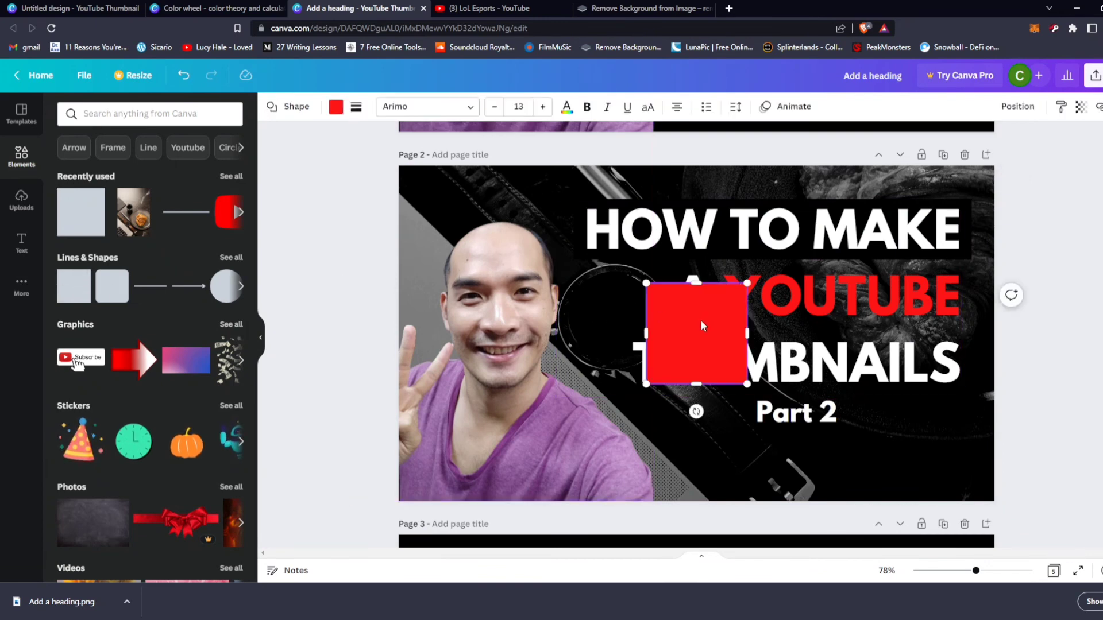
pyautogui.click(336, 106)
pyautogui.click(134, 169)
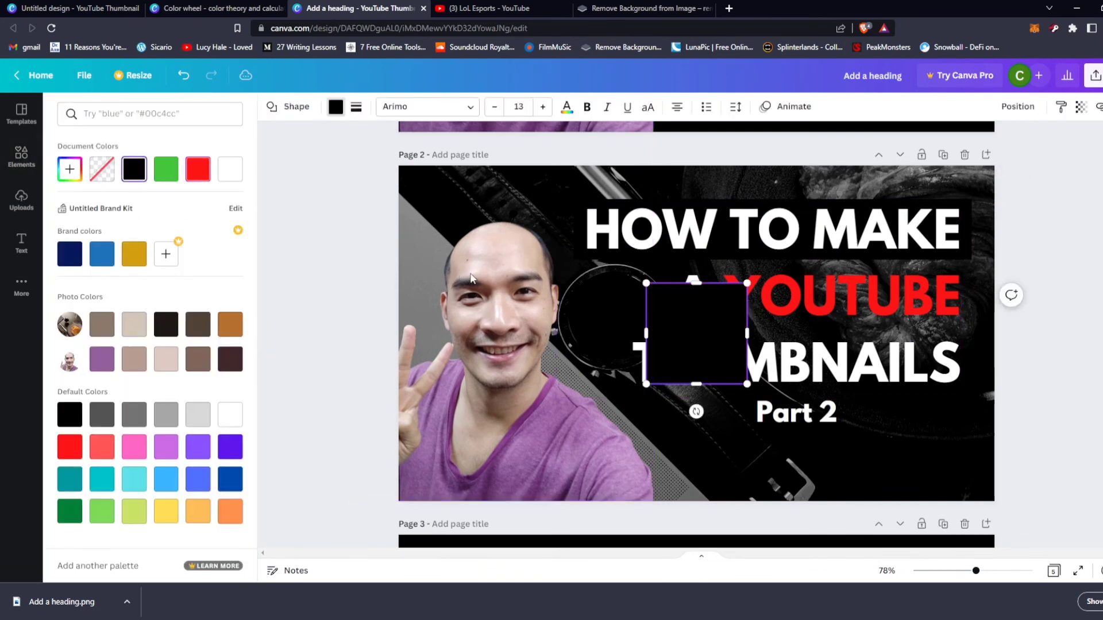
pyautogui.rightClick(660, 292)
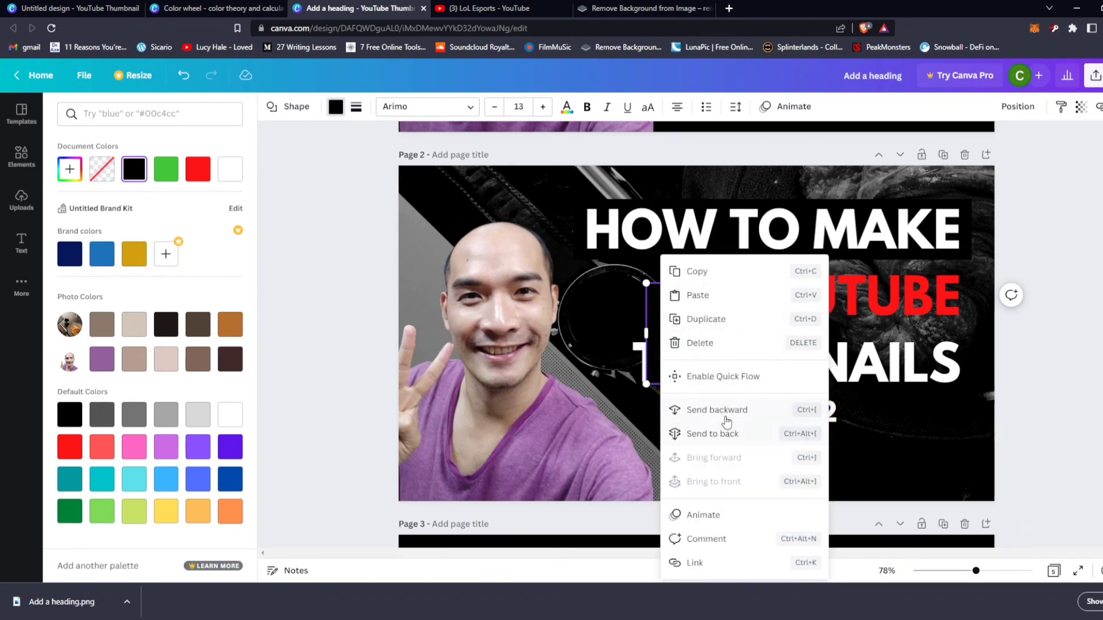
pyautogui.click(726, 411)
pyautogui.click(661, 313)
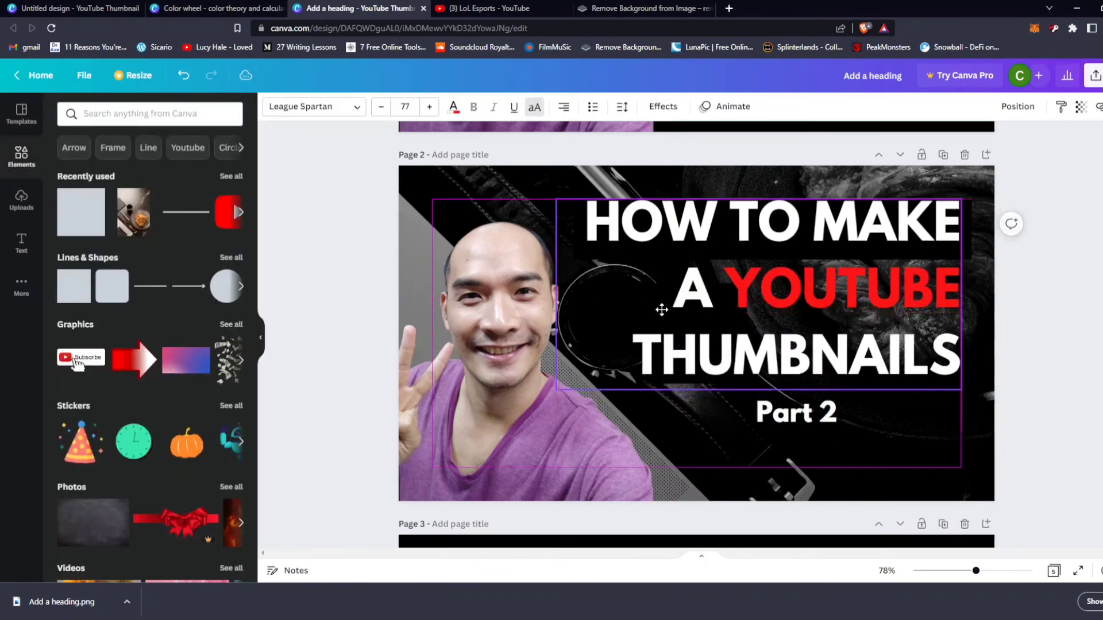
pyautogui.moveTo(660, 309); pyautogui.dragTo(662, 319)
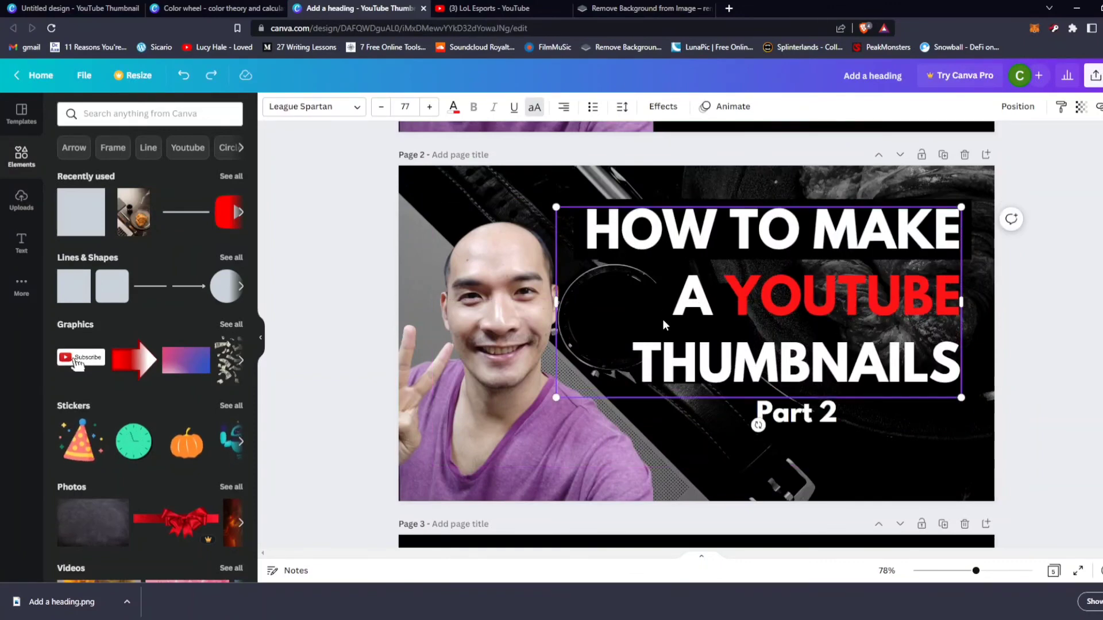
pyautogui.keyDown('shift'); pyautogui.click(663, 319); pyautogui.keyUp('shift')
pyautogui.keyDown('shift'); pyautogui.click(663, 318); pyautogui.keyUp('shift')
pyautogui.keyDown('shift'); pyautogui.click(662, 319); pyautogui.keyUp('shift')
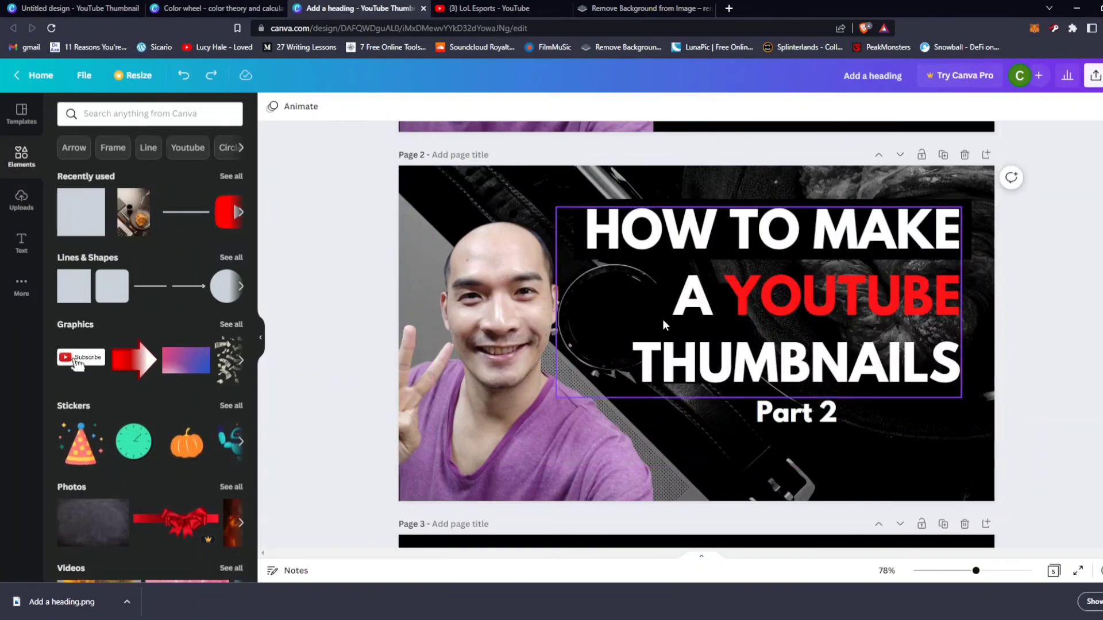
# Step: Select the black square behind the title and move it up against the lower edge of the HOW TO MAKE bar
pyautogui.click(663, 319)
pyautogui.click(663, 319)
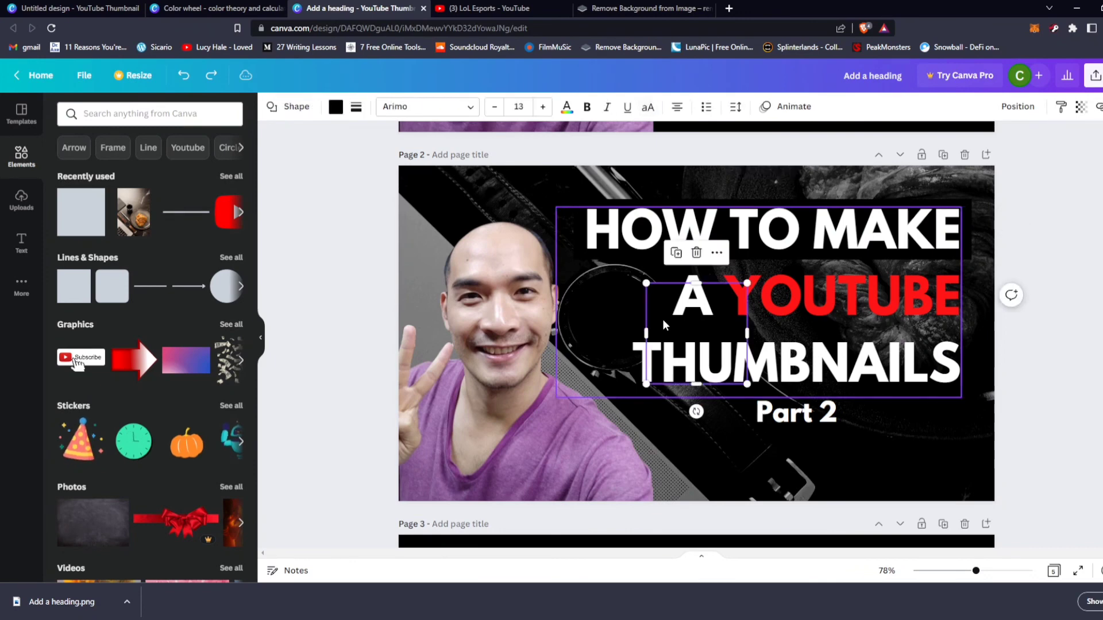
pyautogui.click(662, 319)
pyautogui.click(662, 319)
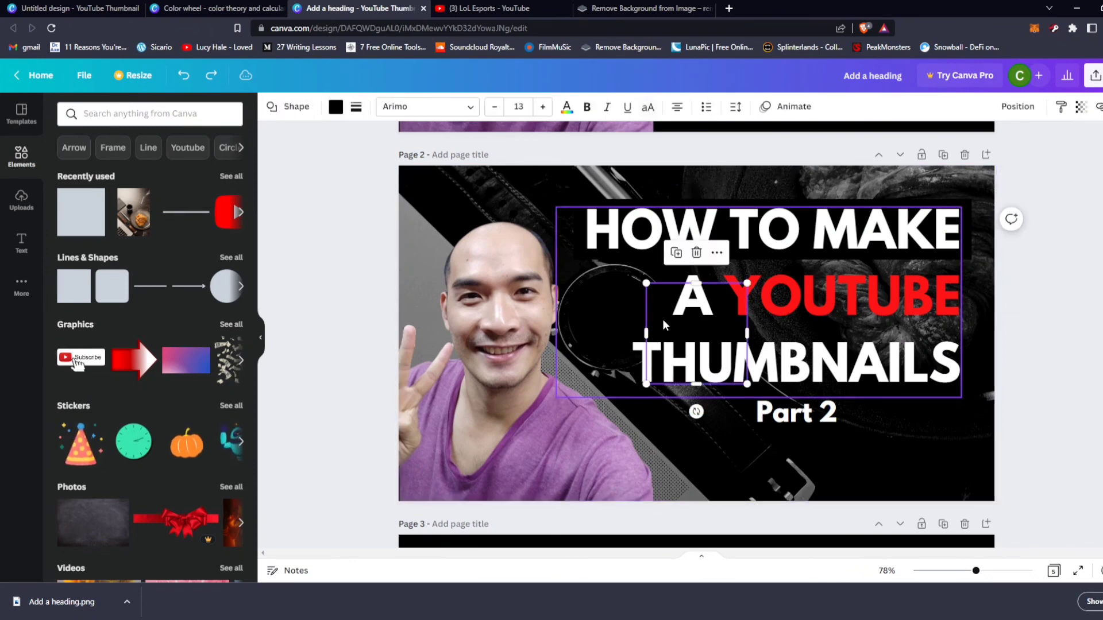
pyautogui.click(663, 319)
pyautogui.click(663, 319)
pyautogui.click(663, 319)
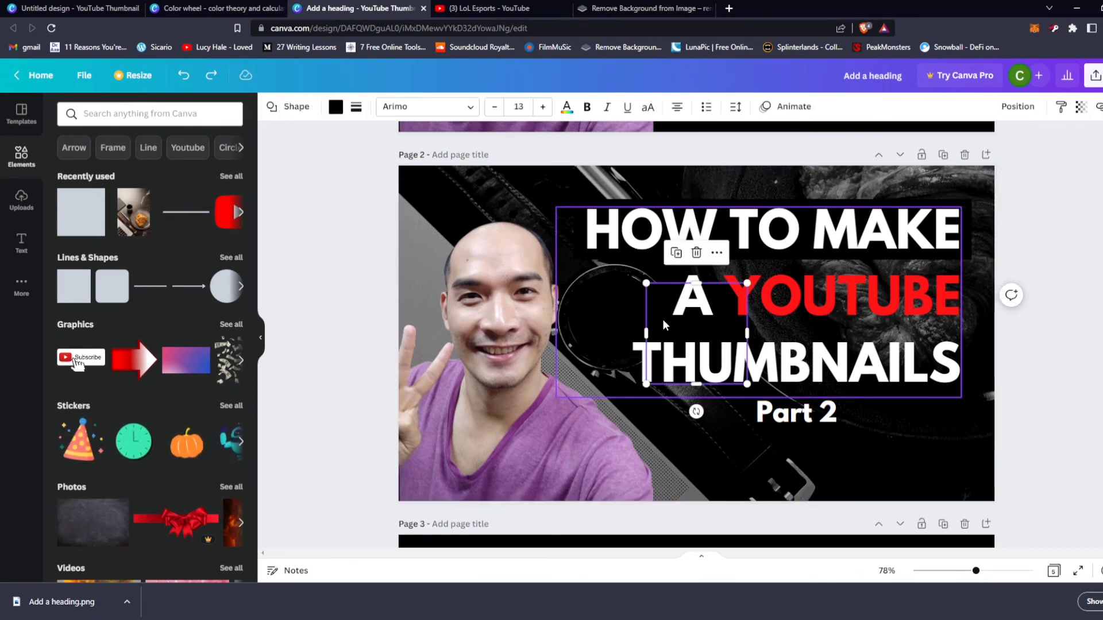
pyautogui.moveTo(663, 318); pyautogui.dragTo(658, 297)
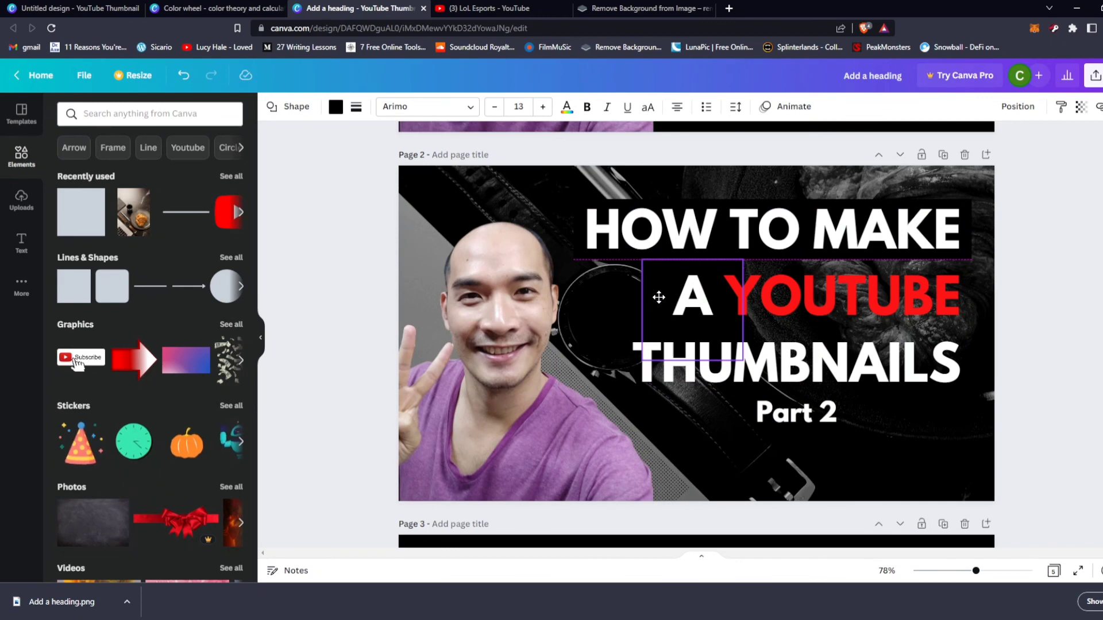
# Step: Stretch the black square to back the A YOUTUBE THUMBNAILS lines, aligning its right edge with the upper bar
pyautogui.moveTo(743, 310); pyautogui.dragTo(967, 310)
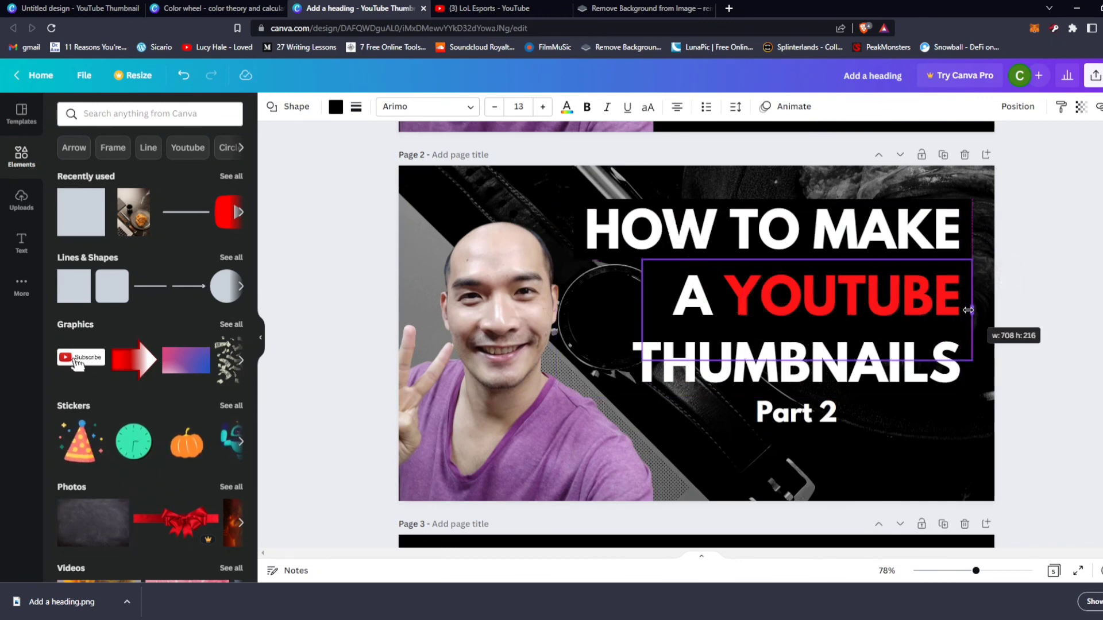
pyautogui.moveTo(968, 310); pyautogui.dragTo(967, 310)
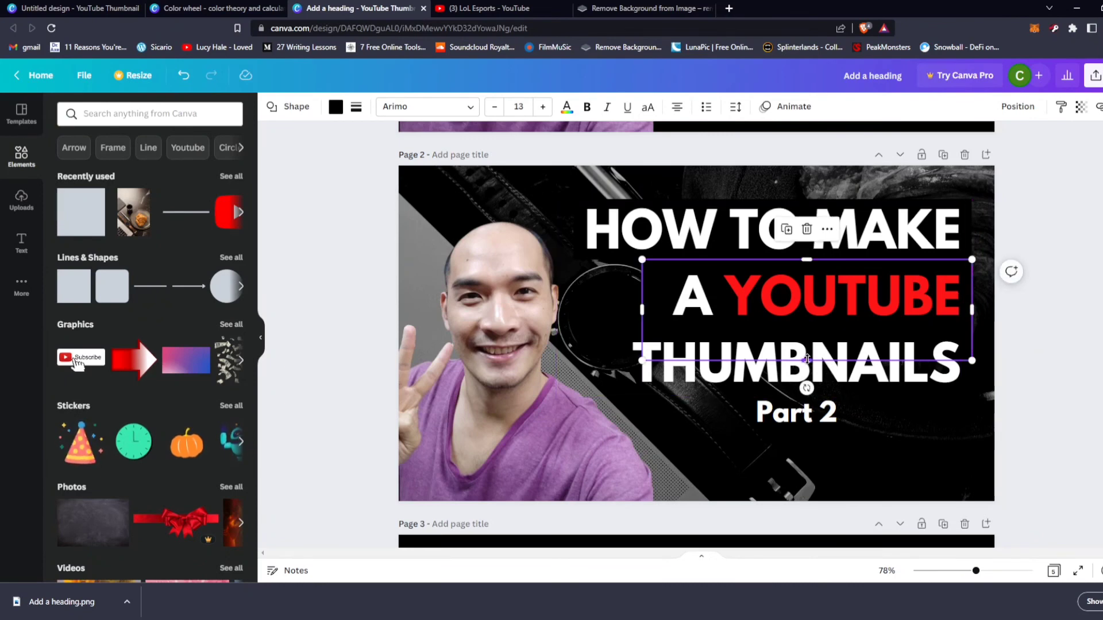
pyautogui.moveTo(808, 361); pyautogui.dragTo(807, 389)
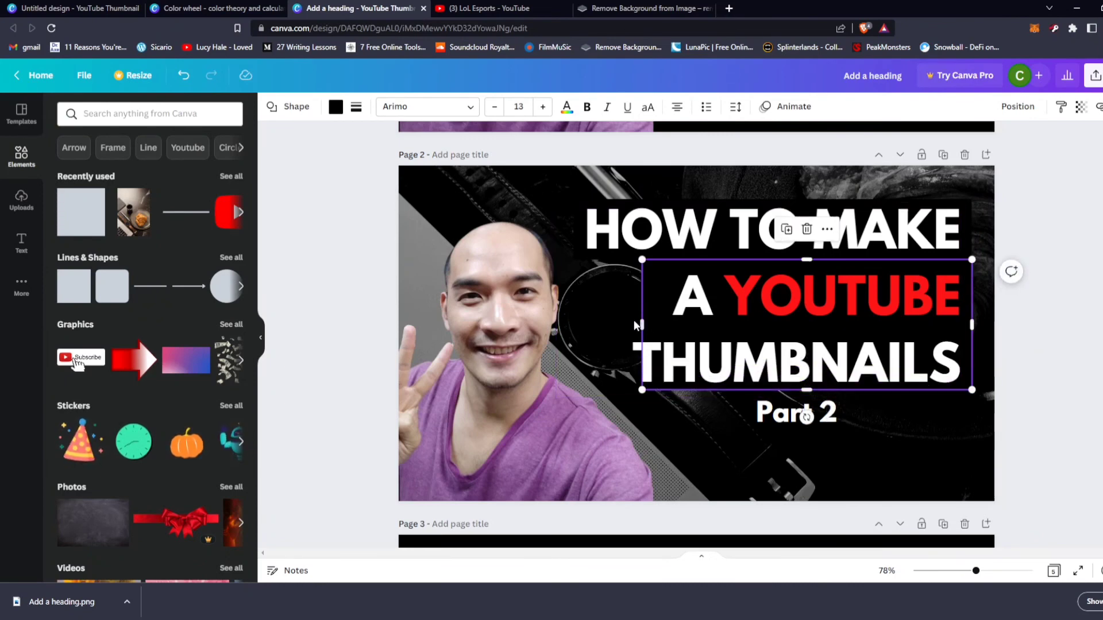
pyautogui.moveTo(639, 320); pyautogui.dragTo(616, 320)
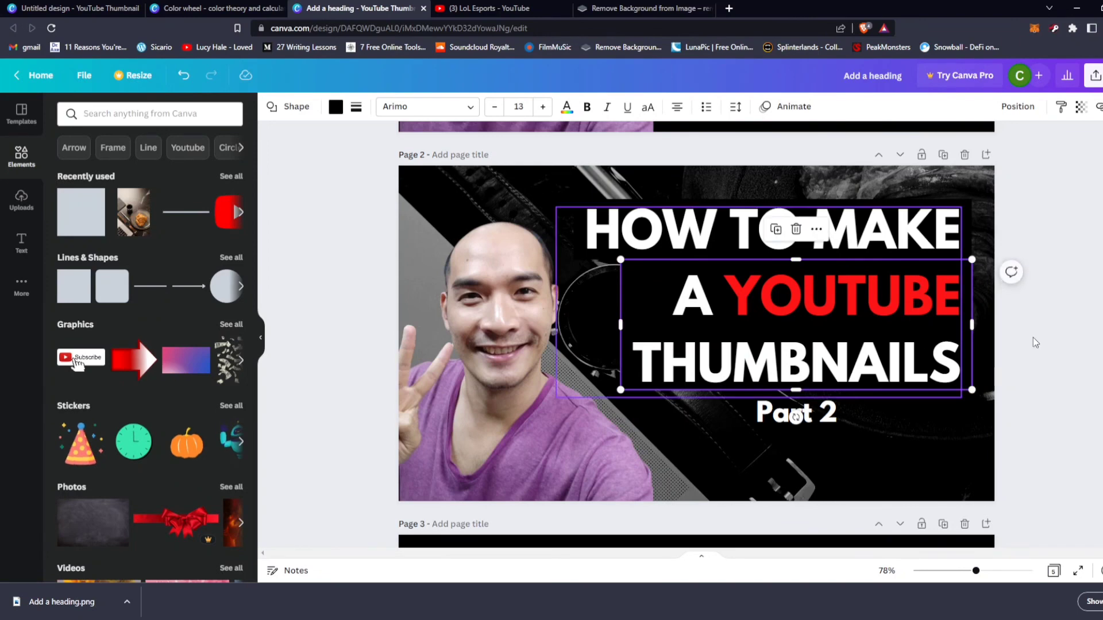
pyautogui.click(1063, 374)
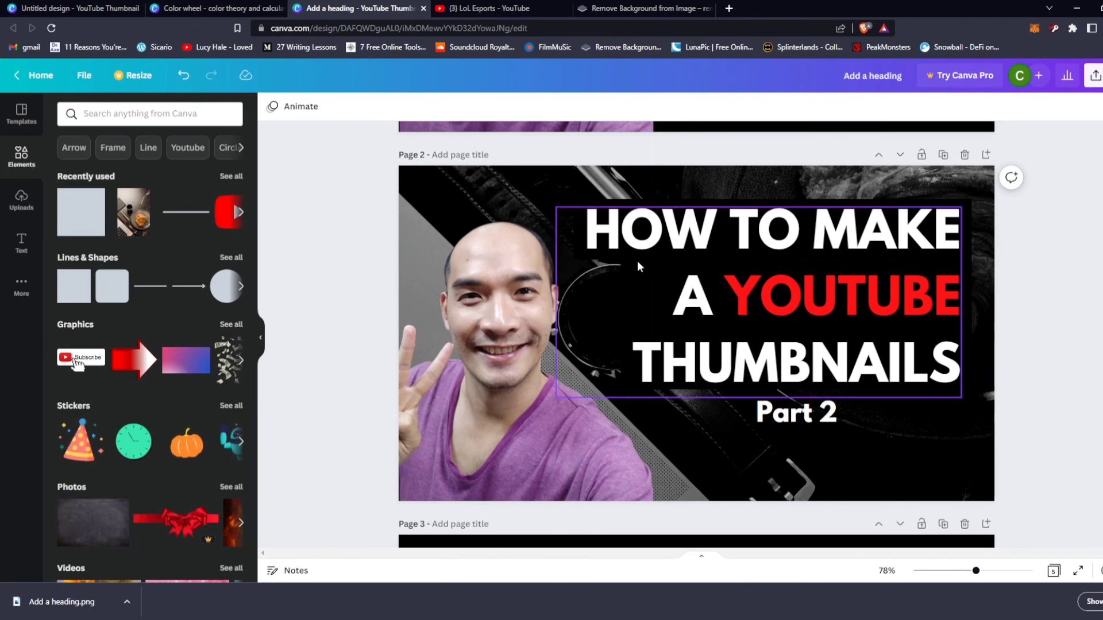
# Step: Make the black rectangle behind the A YOUTUBE THUMBNAILS lines semi-transparent
pyautogui.click(628, 370)
pyautogui.click(643, 370)
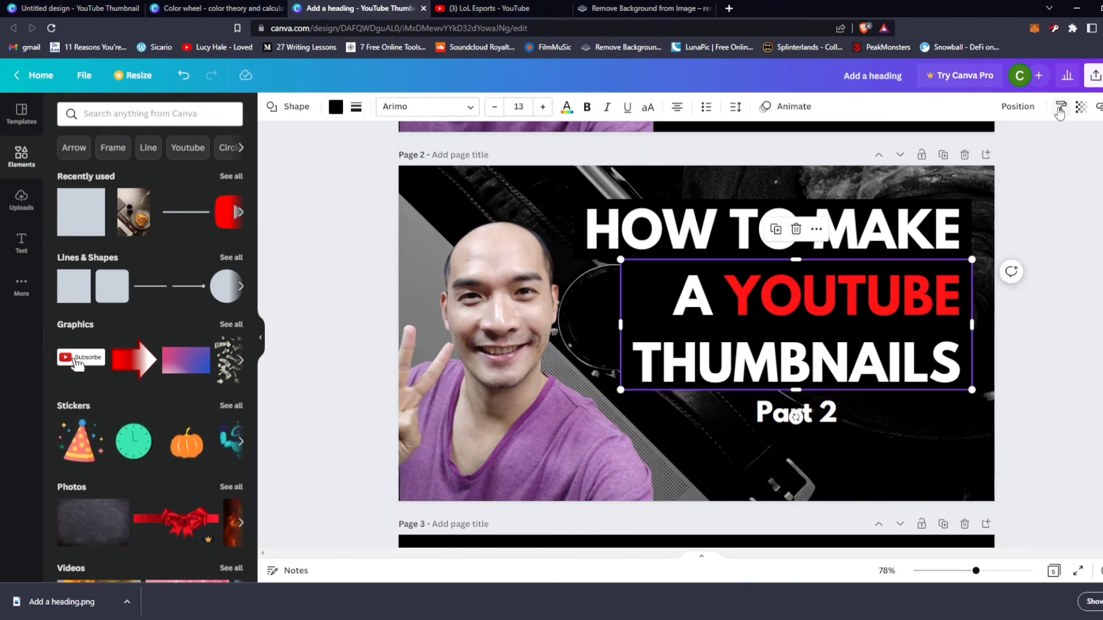
pyautogui.click(1081, 107)
pyautogui.moveTo(1075, 157); pyautogui.dragTo(1018, 157)
pyautogui.click(1073, 242)
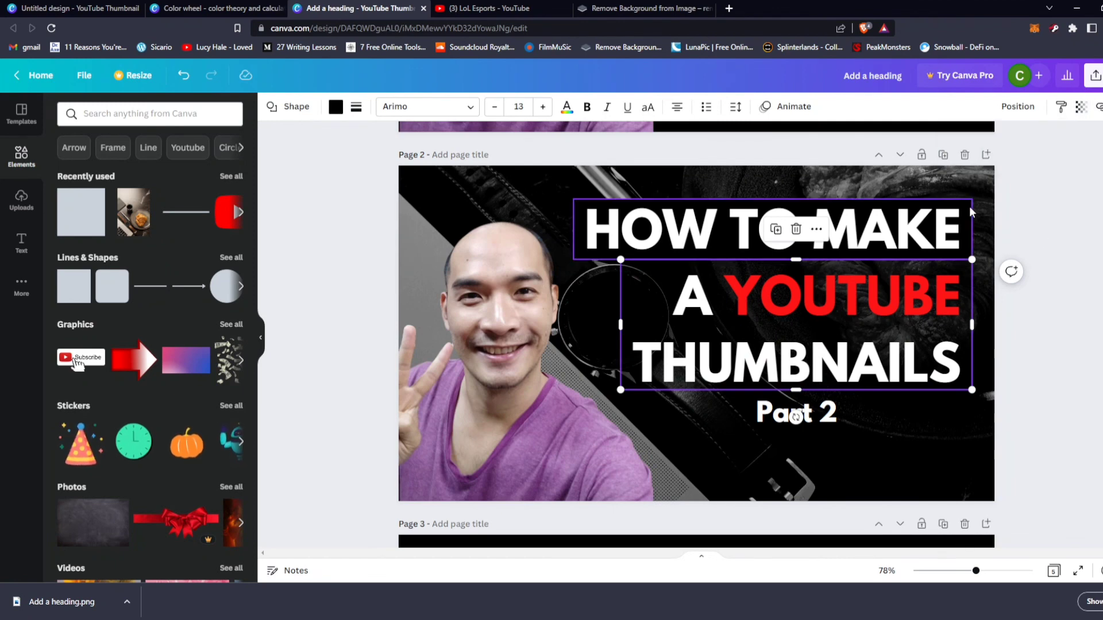
# Step: Set the transparency of the black bar behind HOW TO MAKE to 51 and deselect it
pyautogui.click(969, 207)
pyautogui.click(1081, 107)
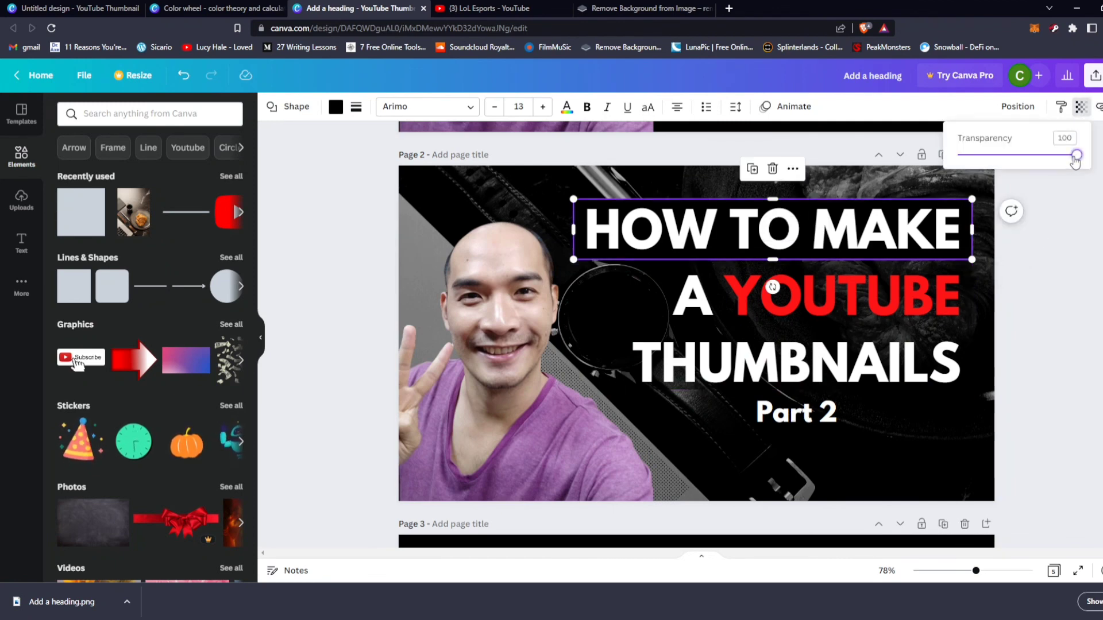
pyautogui.moveTo(1075, 156); pyautogui.dragTo(1018, 156)
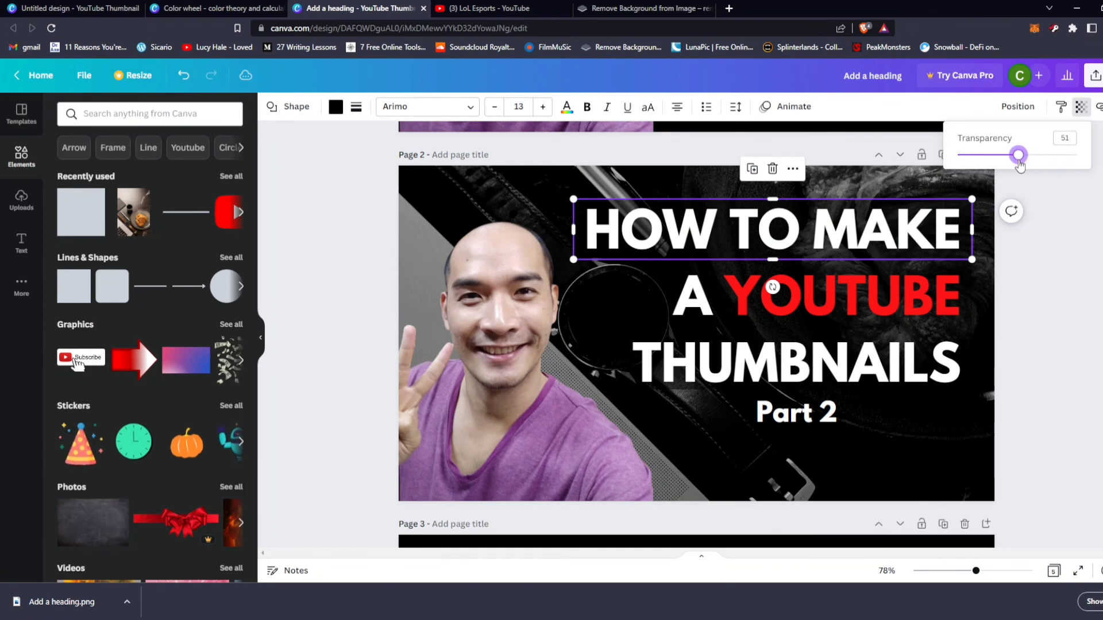
pyautogui.click(1063, 262)
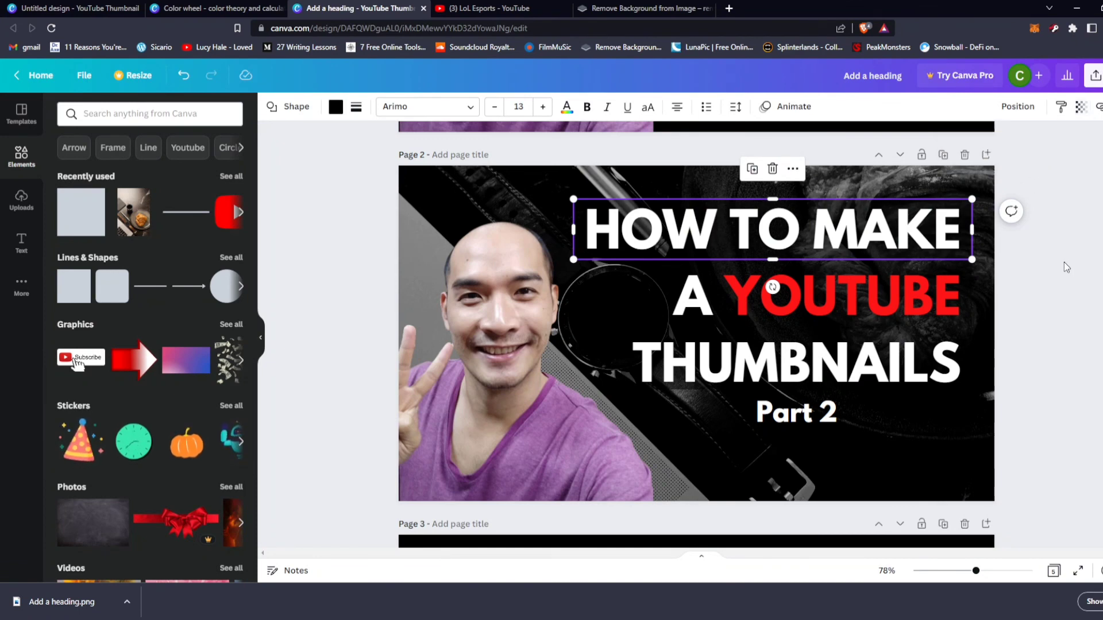
pyautogui.click(1064, 262)
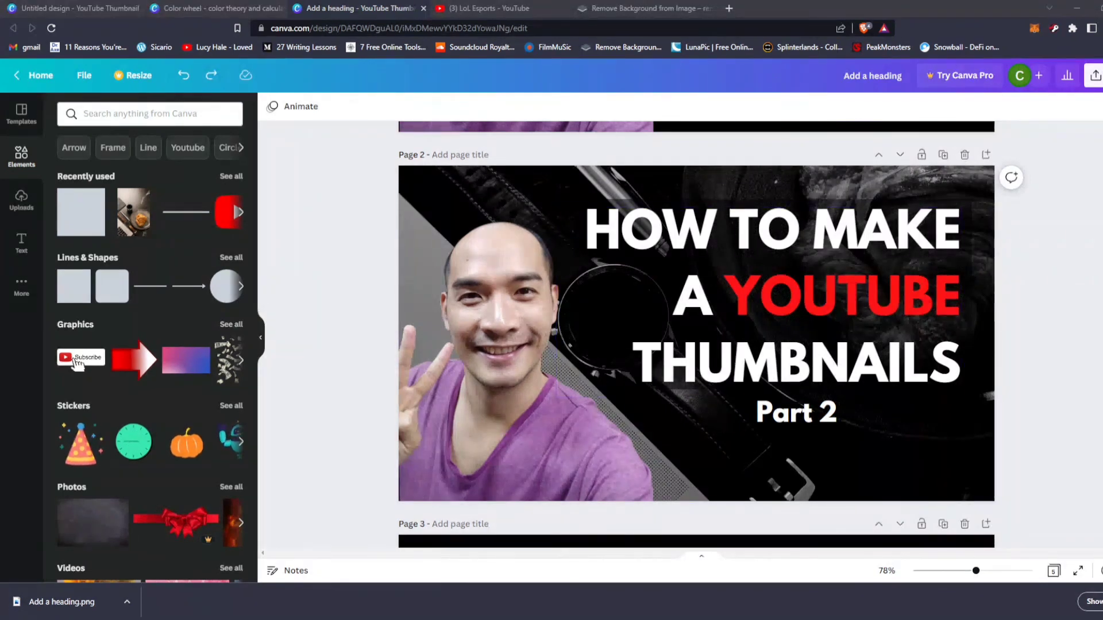
pyautogui.click(1060, 306)
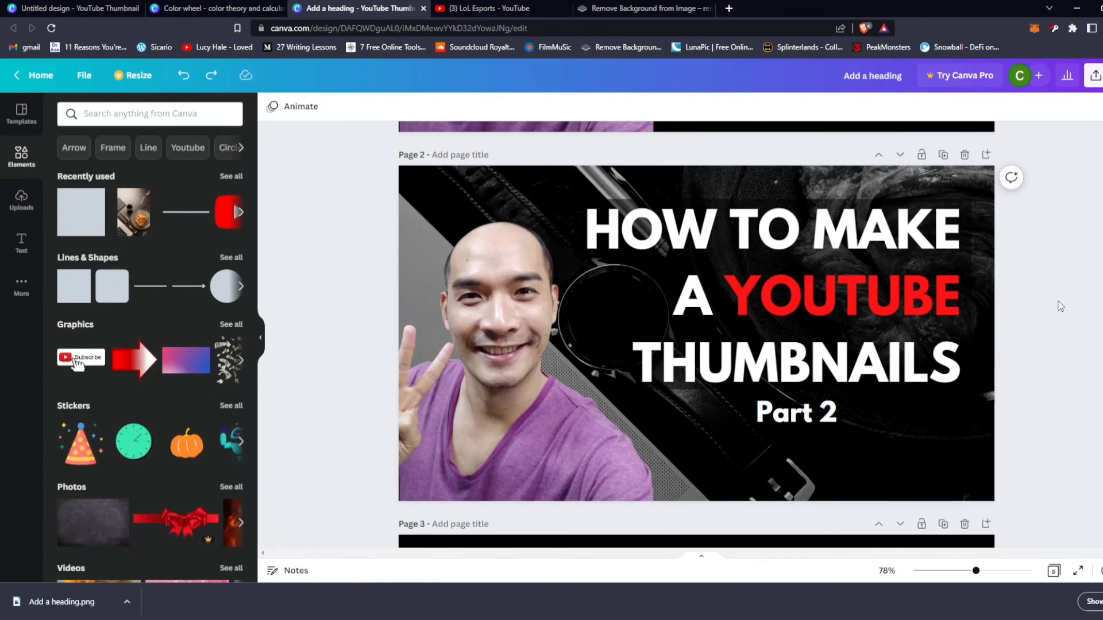
# Step: Delete the word A before YOUTUBE in the page 2 title and remove the extra space after MAKE
pyautogui.click(714, 293)
pyautogui.click(691, 290)
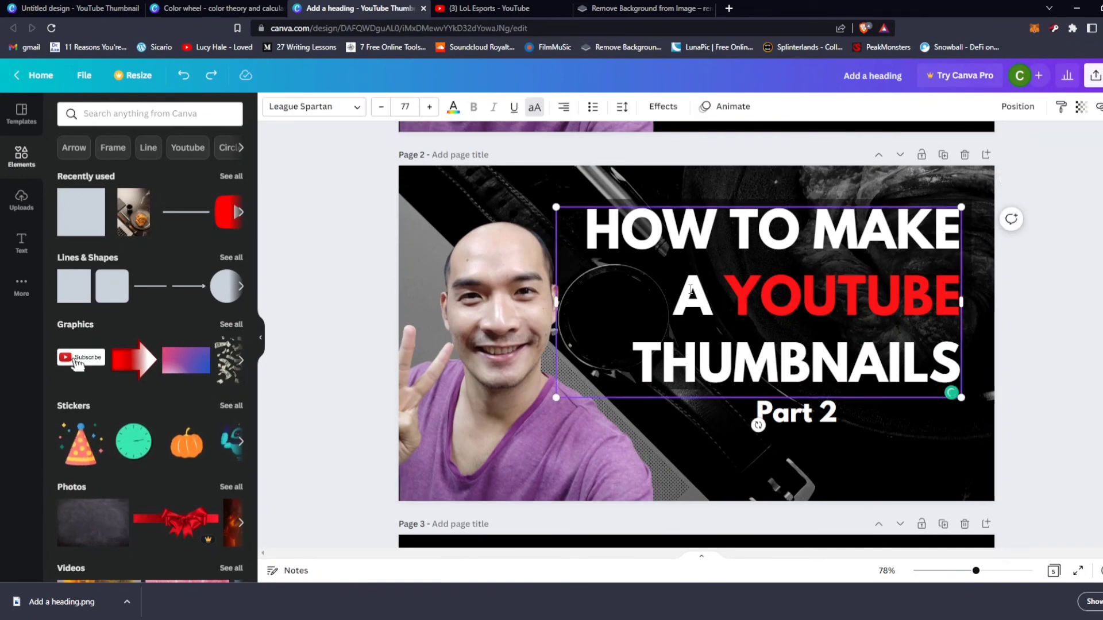
pyautogui.press('Delete')
pyautogui.press('Delete')
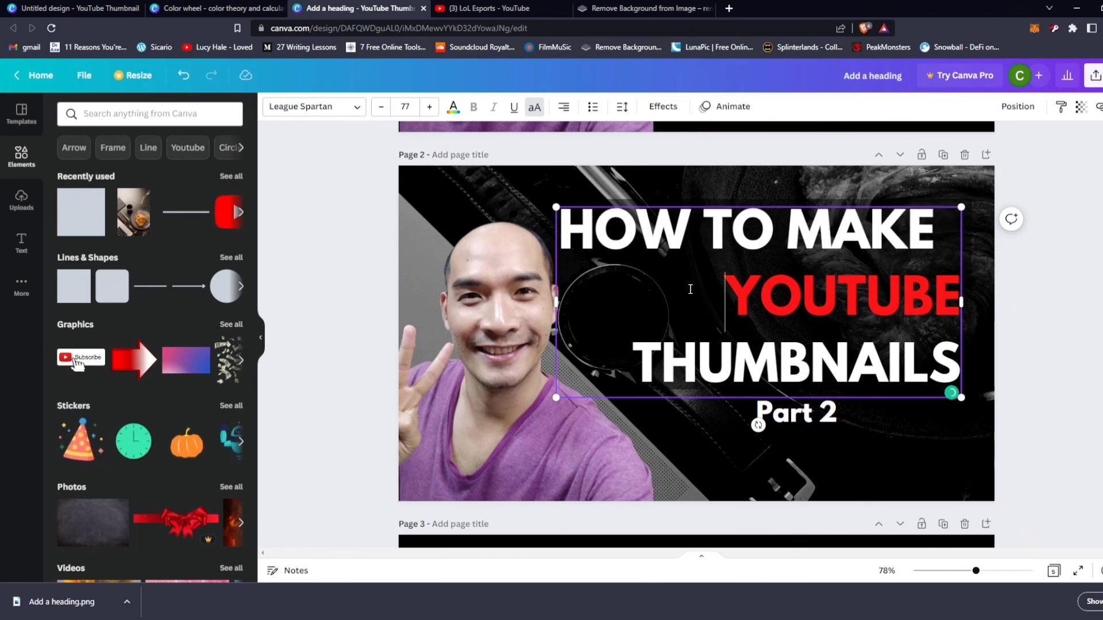
pyautogui.click(945, 231)
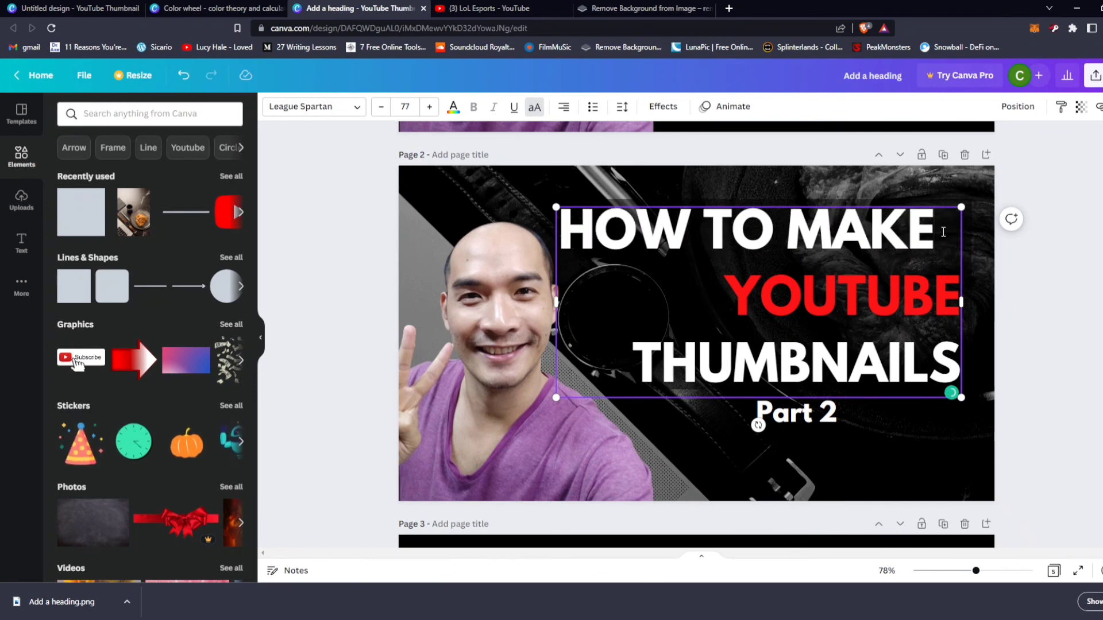
pyautogui.press('BackSpace')
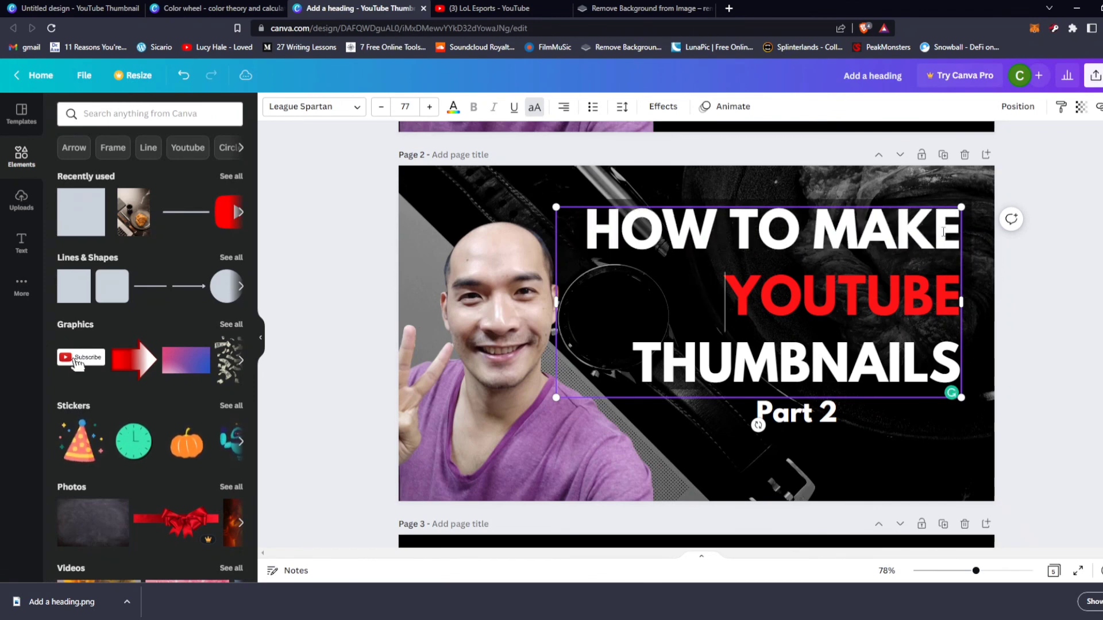